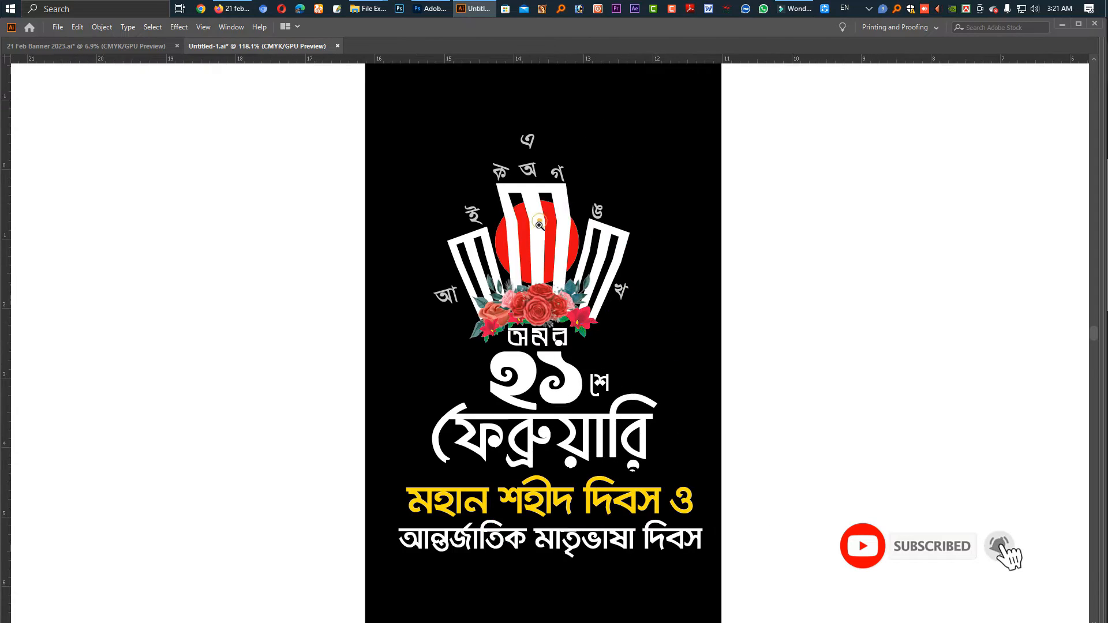
{"action": "left_click_drag", "start_coordinate": [562, 451], "coordinate": [522, 202]}
{"action": "scroll", "coordinate": [570, 416], "scroll_direction": "down", "scroll_amount": 6}
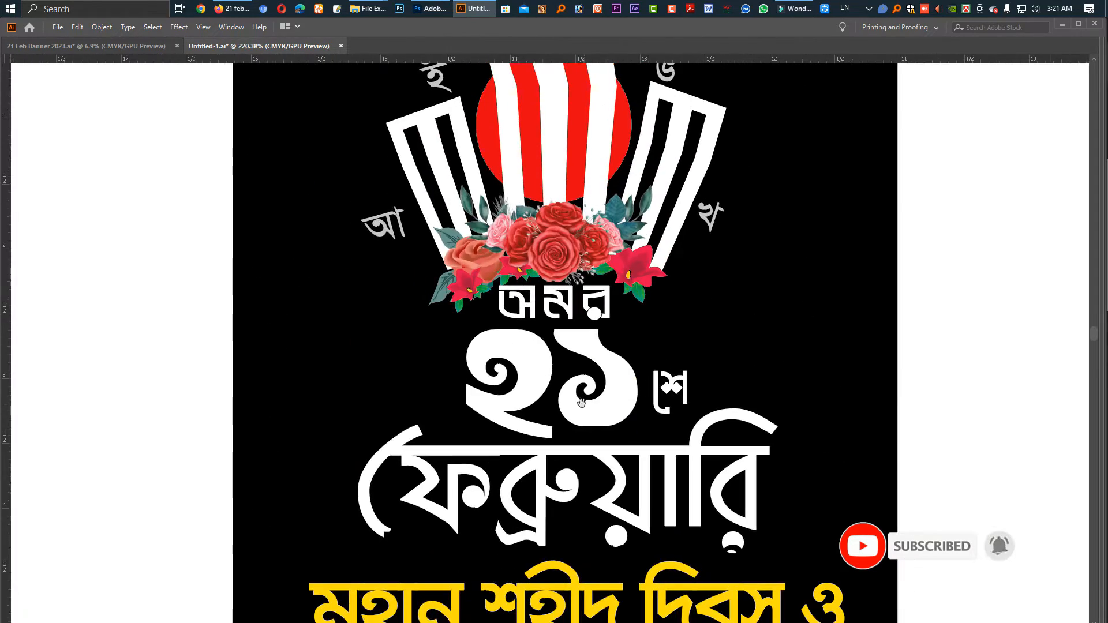
{"action": "scroll", "coordinate": [721, 421], "scroll_direction": "down", "scroll_amount": 1}
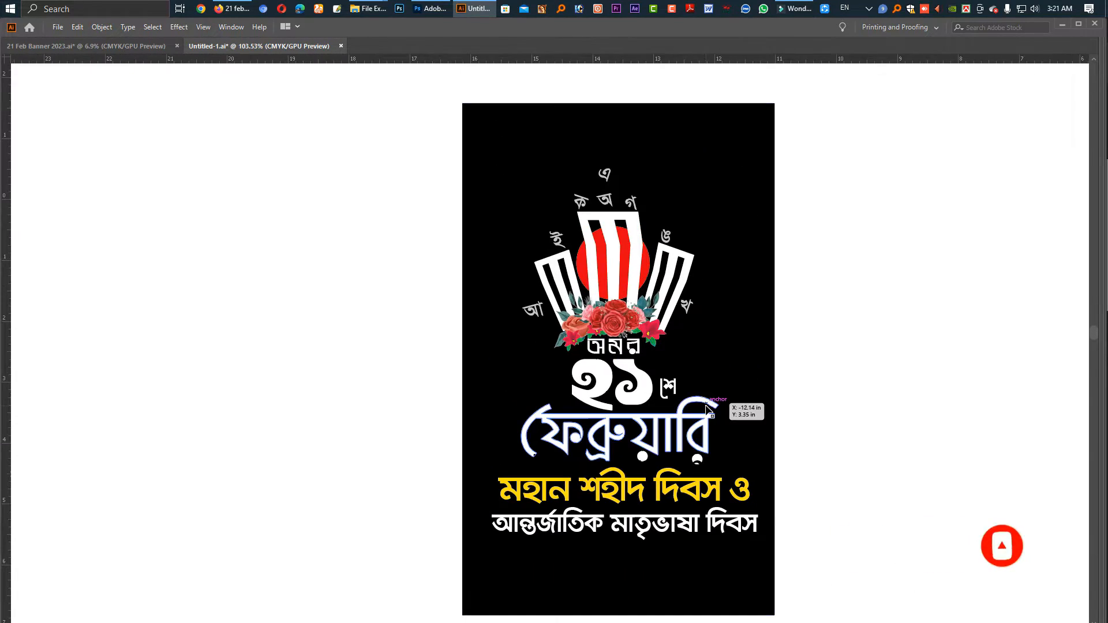
{"action": "left_click_drag", "start_coordinate": [823, 351], "coordinate": [783, 316]}
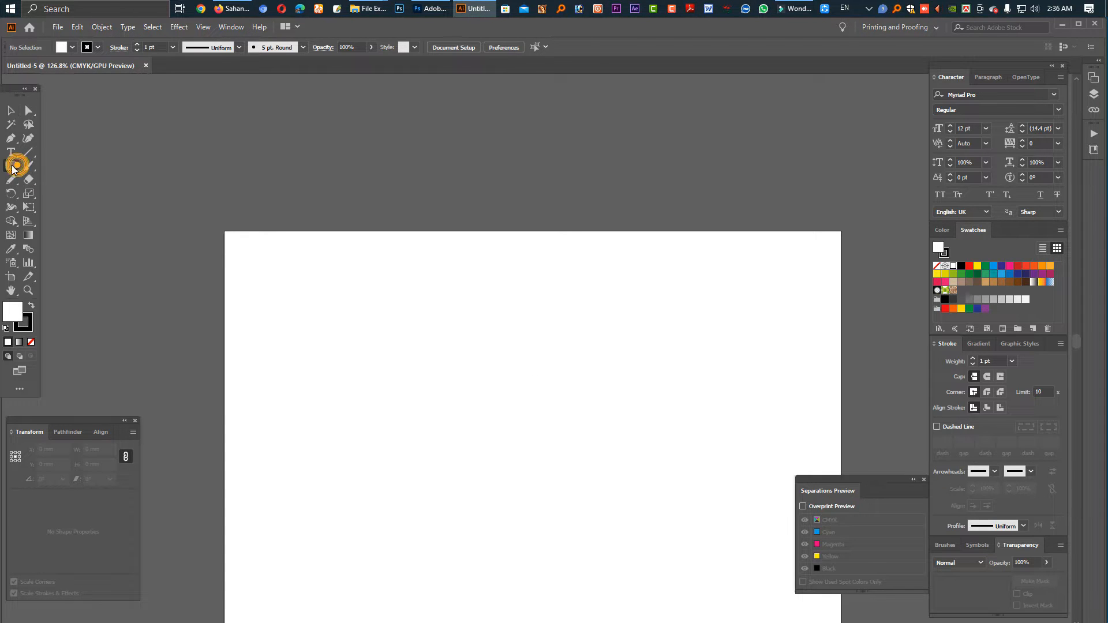
Draw an upright rectangle about 33 mm wide and 63 mm high near the artboard's upper middle.
{"action": "left_click", "coordinate": [11, 165]}
{"action": "left_click", "coordinate": [68, 168]}
{"action": "left_click_drag", "start_coordinate": [468, 281], "coordinate": [558, 466]}
{"action": "left_click_drag", "start_coordinate": [558, 466], "coordinate": [564, 465]}
Add two matching narrow strips, each about 6.3 by 58 mm, side by side inside the rectangle and flush with its base.
{"action": "key", "text": "v"}
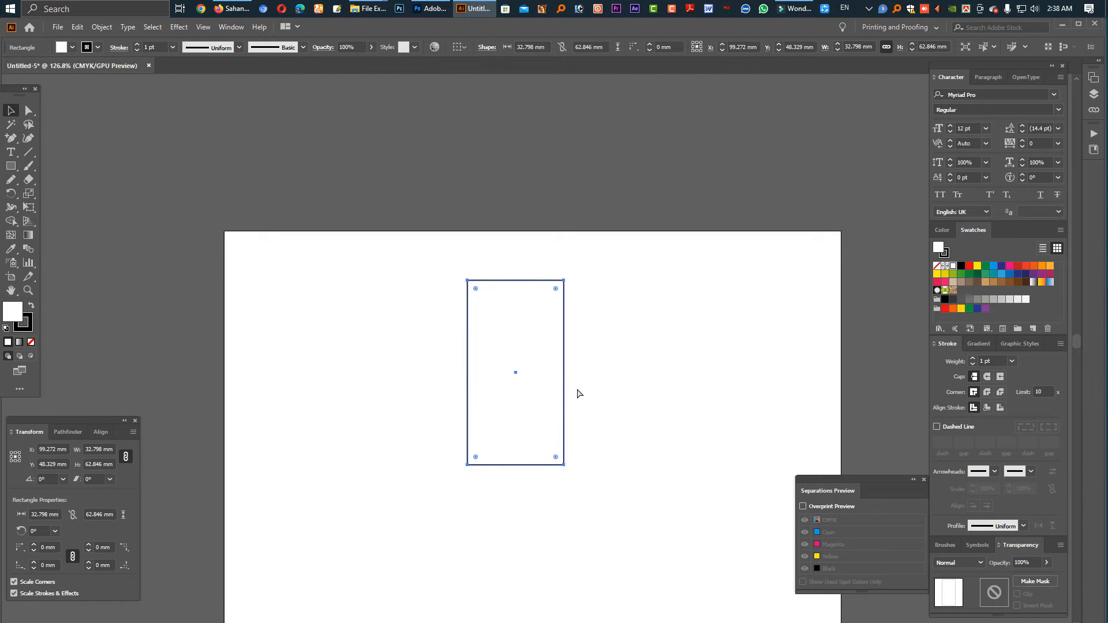
{"action": "left_click_drag", "start_coordinate": [565, 373], "coordinate": [542, 373]}
{"action": "left_click_drag", "start_coordinate": [503, 329], "coordinate": [550, 333]}
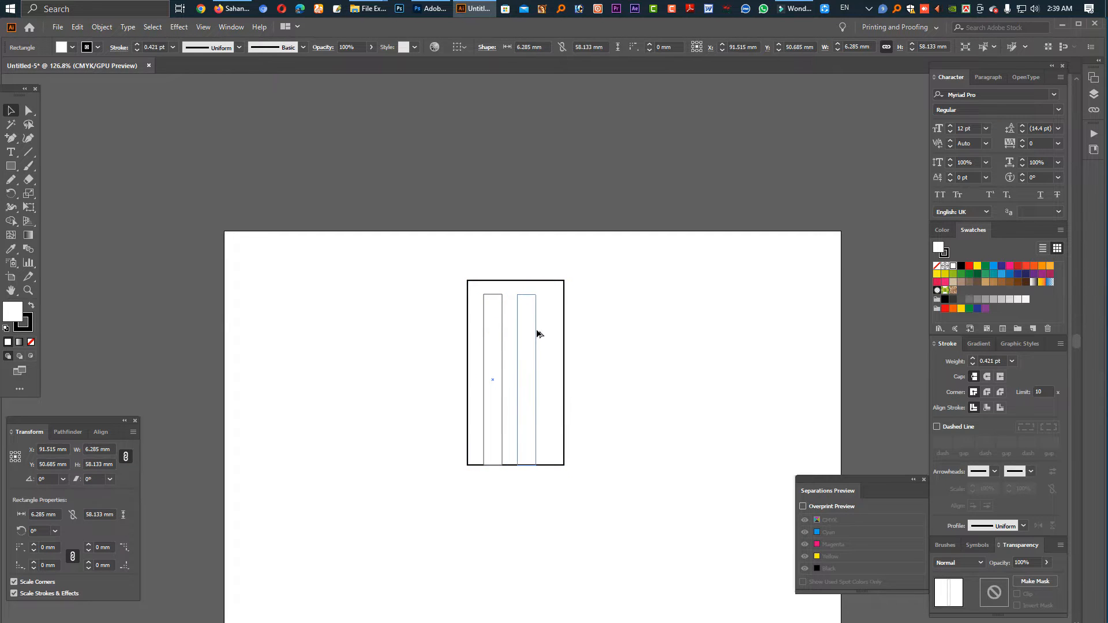
Taper the rectangle and its two strips by shifting their outer lower corner points inward.
{"action": "left_click", "coordinate": [28, 111]}
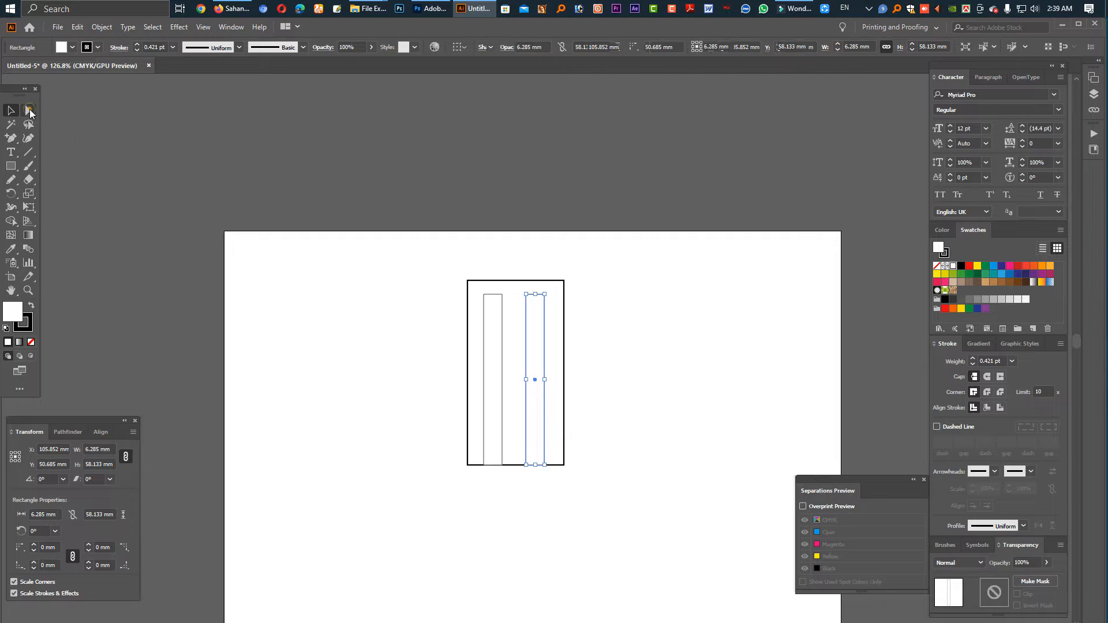
{"action": "left_click_drag", "start_coordinate": [436, 452], "coordinate": [492, 492]}
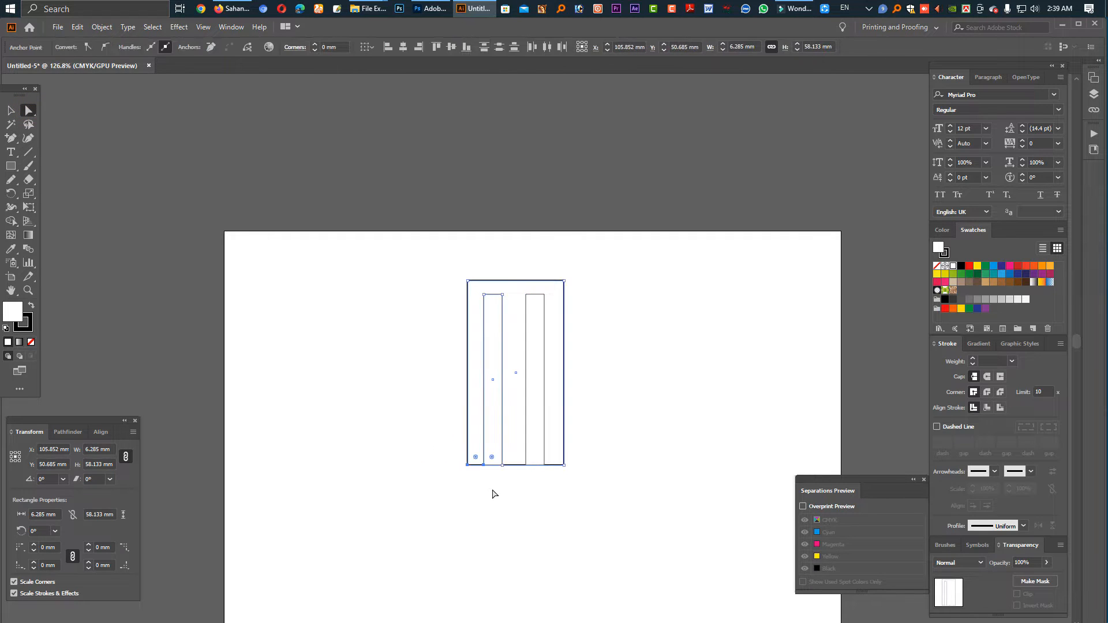
{"action": "key", "text": "shift+Right"}
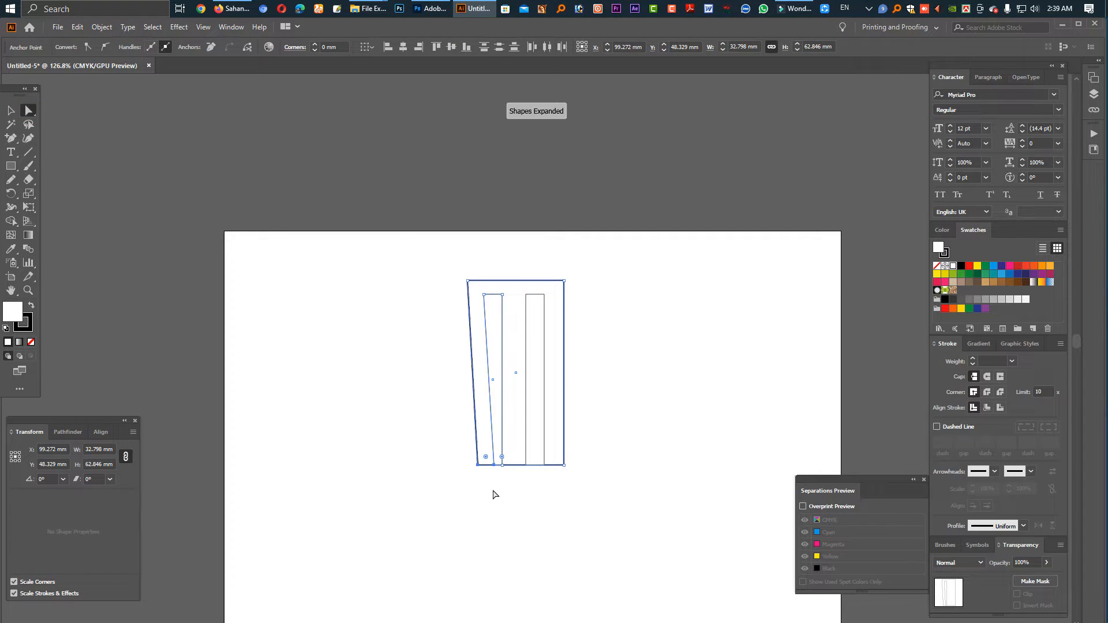
{"action": "left_click_drag", "start_coordinate": [592, 496], "coordinate": [536, 448]}
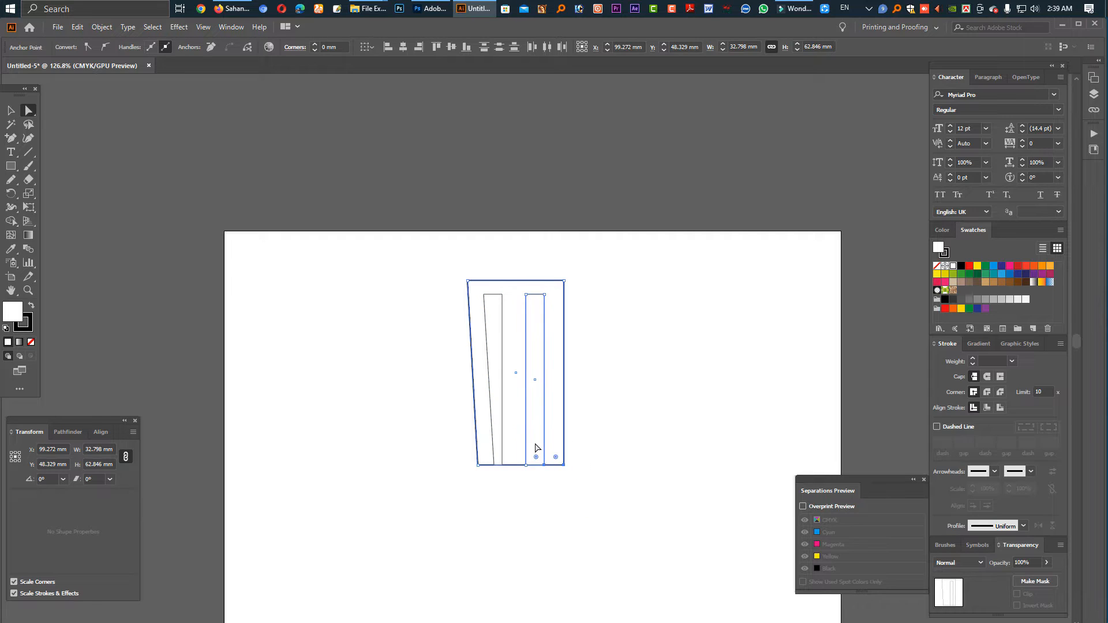
{"action": "key", "text": "shift+Left"}
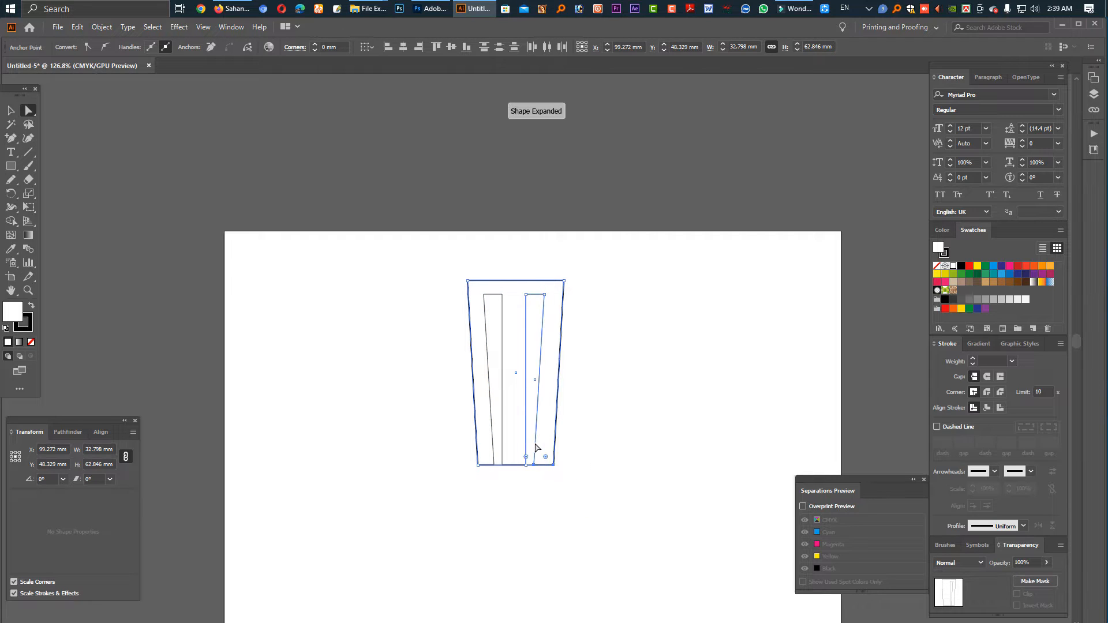
{"action": "left_click", "coordinate": [607, 469]}
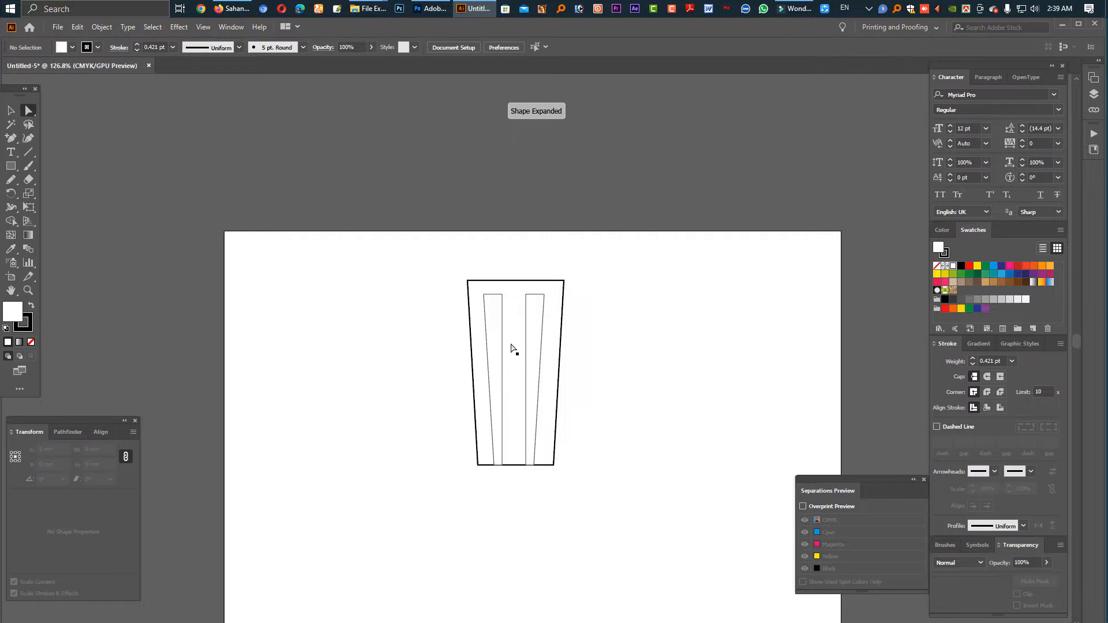
Shift the inner lower corner point of each strip toward the center so both strips narrow downward.
{"action": "left_click", "coordinate": [527, 466]}
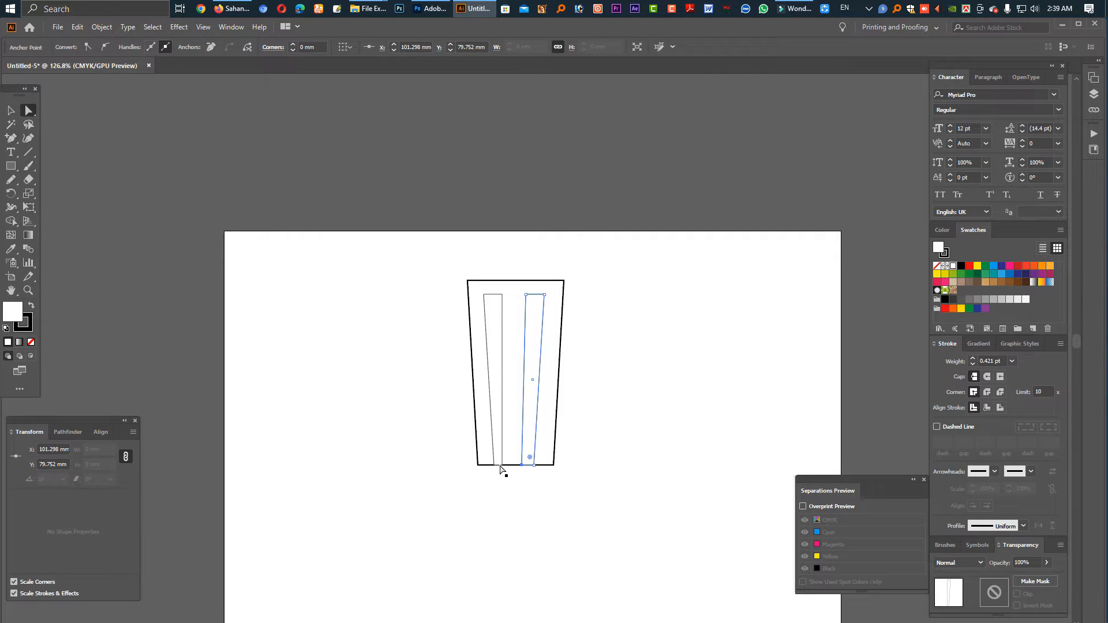
{"action": "left_click", "coordinate": [503, 466]}
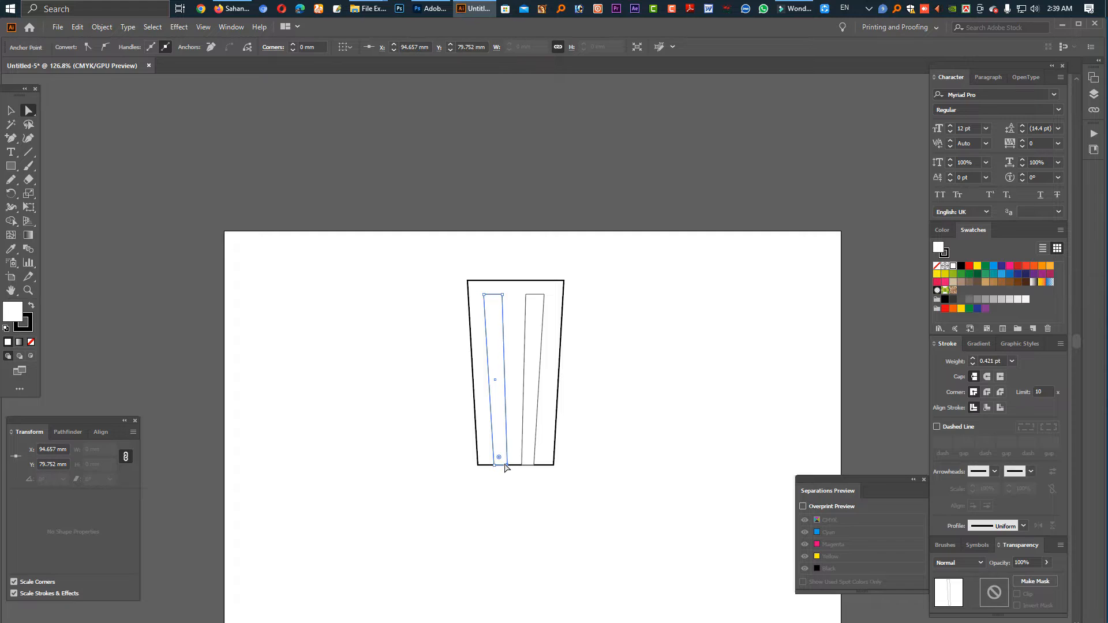
{"action": "left_click", "coordinate": [519, 489]}
Draw a horizontal straight line about 36 mm long with the Pen tool across the upper third of the tapered shape.
{"action": "key", "text": "v"}
{"action": "left_click_drag", "start_coordinate": [13, 141], "coordinate": [39, 142]}
{"action": "left_click", "coordinate": [465, 336]}
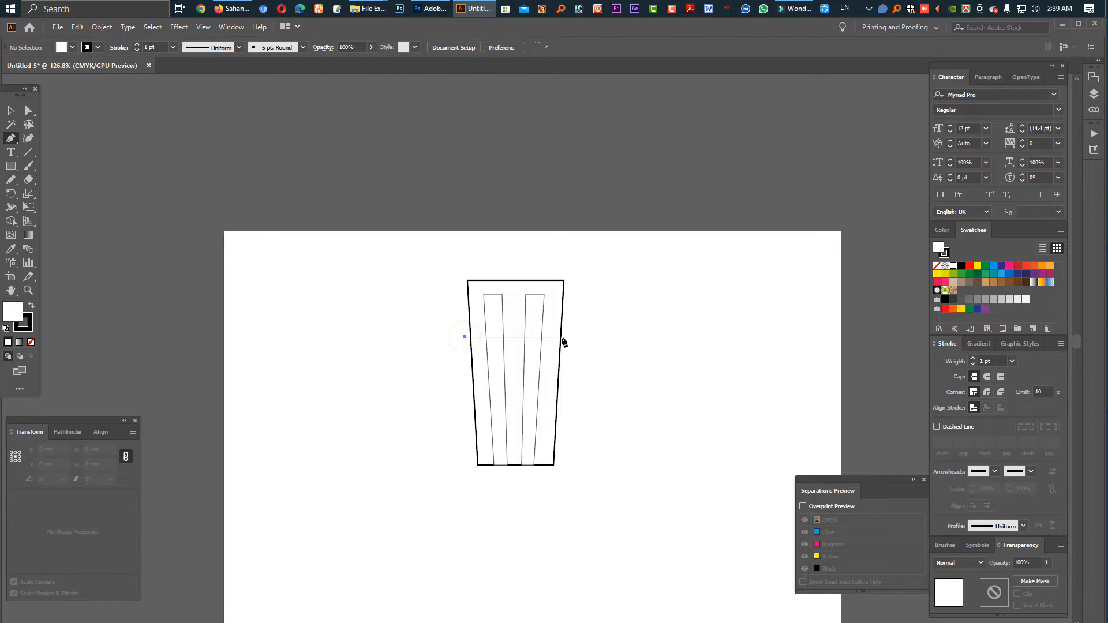
{"action": "left_click", "coordinate": [570, 336]}
Cut the two inner strips and the overhanging line ends out of the tapered shape with the Shape Builder.
{"action": "left_click", "coordinate": [11, 110]}
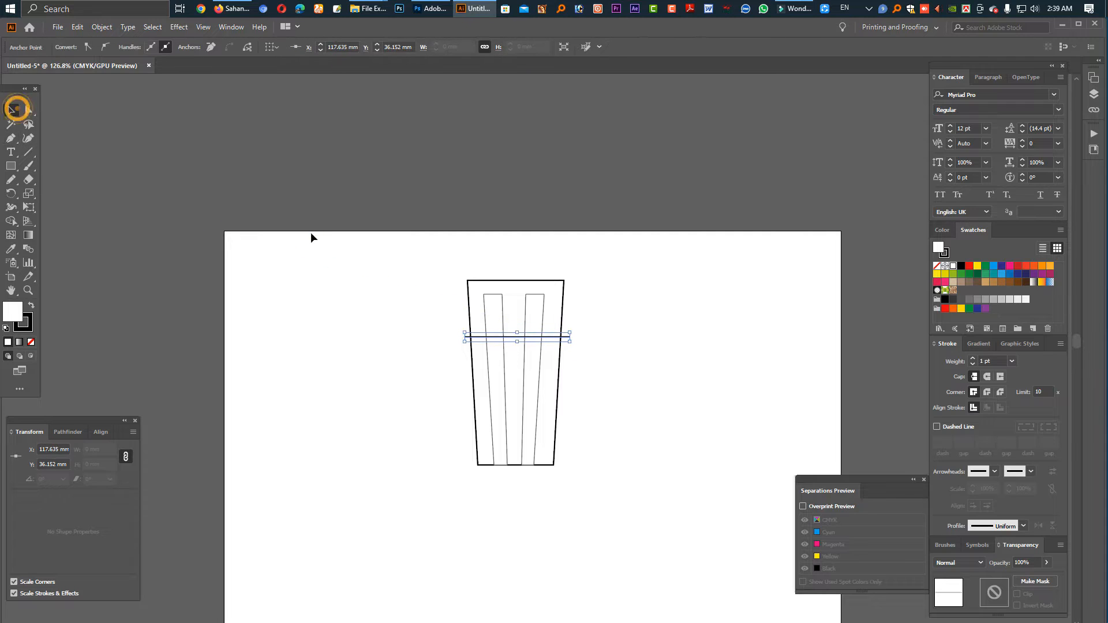
{"action": "left_click_drag", "start_coordinate": [310, 237], "coordinate": [604, 379]}
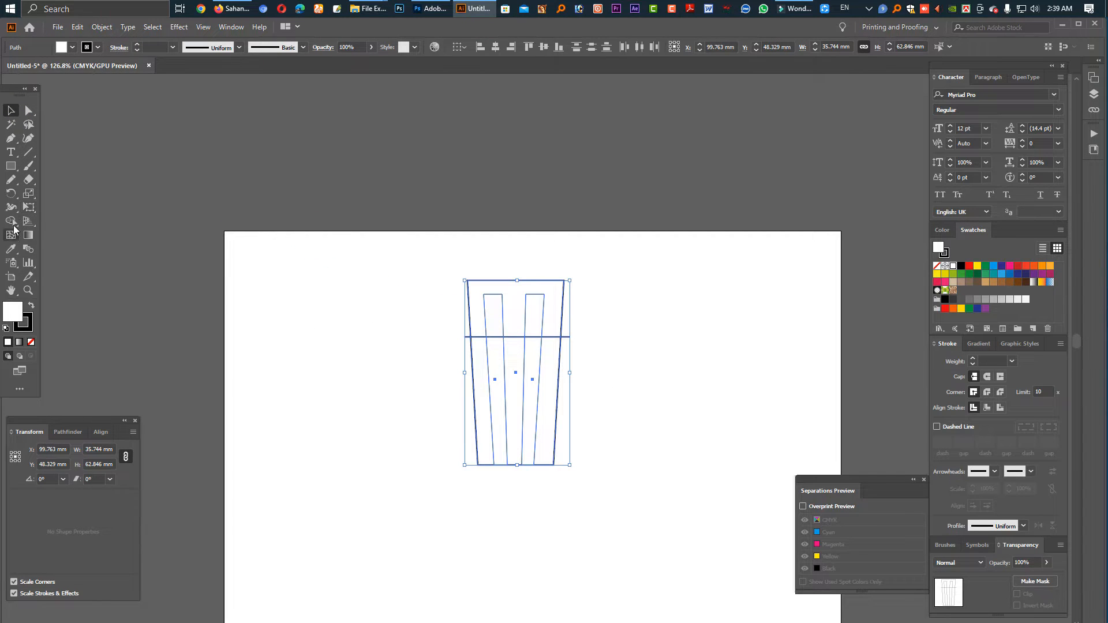
{"action": "left_click", "coordinate": [11, 221]}
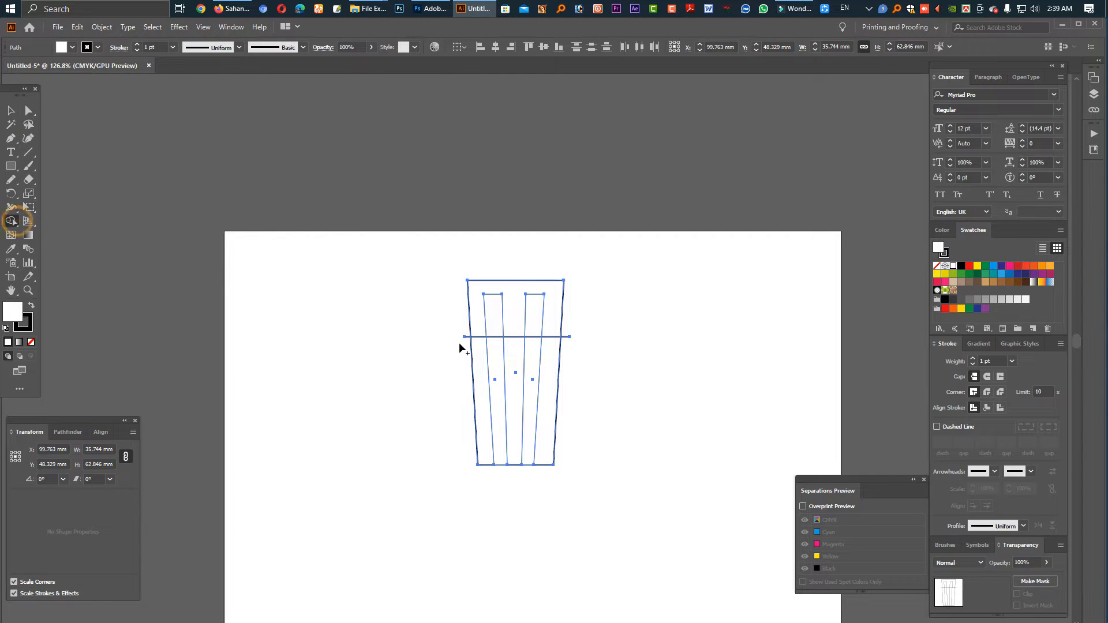
{"action": "left_click", "coordinate": [566, 334], "text": "alt"}
{"action": "left_click_drag", "start_coordinate": [530, 459], "coordinate": [530, 312]}
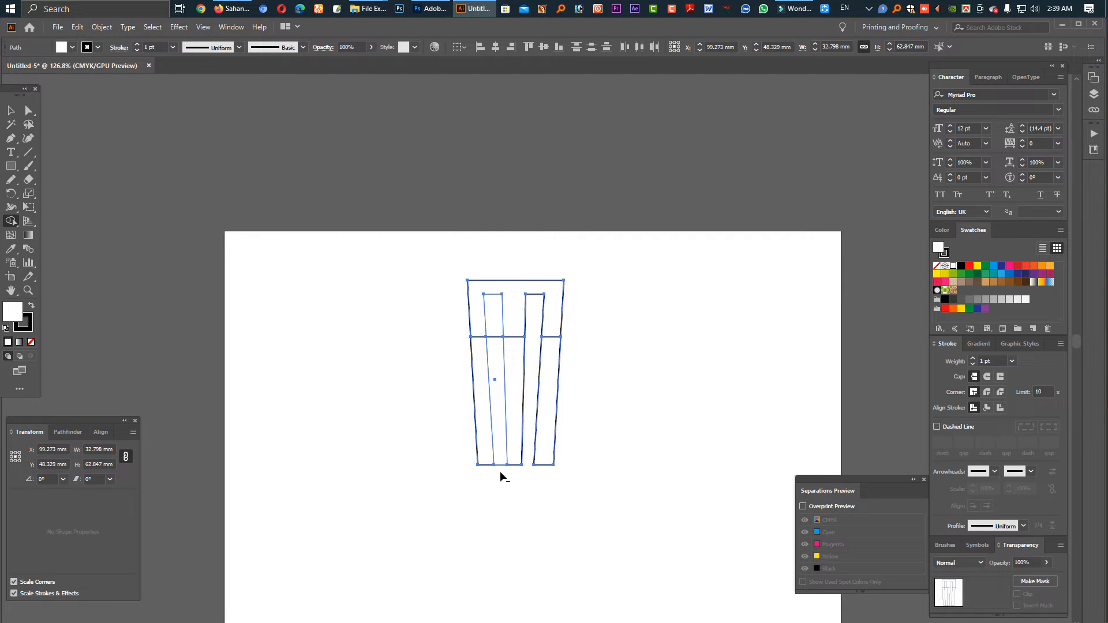
{"action": "left_click_drag", "start_coordinate": [504, 467], "coordinate": [493, 325]}
Shift the pillar's upper corner points to the left to bend its top, and move its outer base corners slightly inward.
{"action": "left_click", "coordinate": [31, 111]}
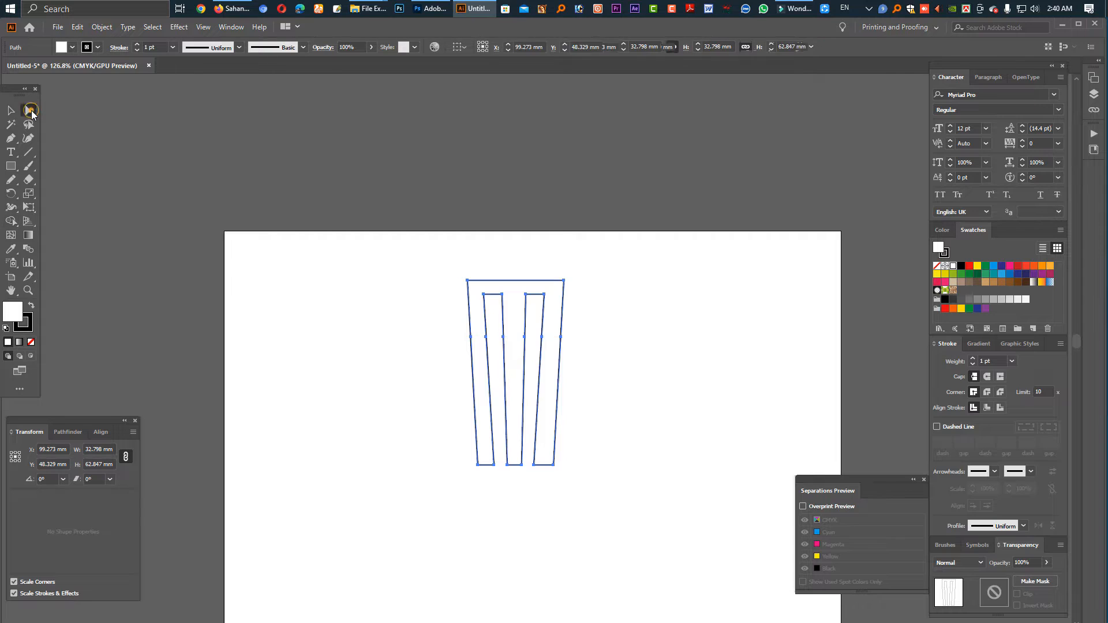
{"action": "left_click_drag", "start_coordinate": [450, 272], "coordinate": [596, 315]}
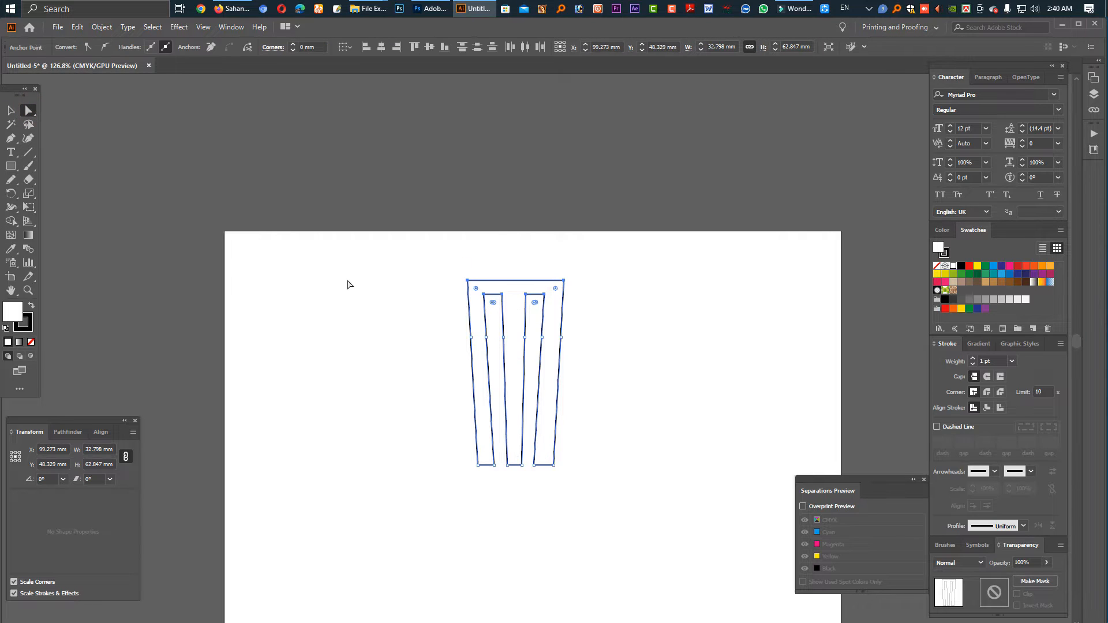
{"action": "left_click_drag", "start_coordinate": [398, 260], "coordinate": [607, 330]}
{"action": "left_click_drag", "start_coordinate": [445, 267], "coordinate": [599, 325]}
{"action": "key", "text": "shift+Left"}
{"action": "left_click", "coordinate": [613, 303]}
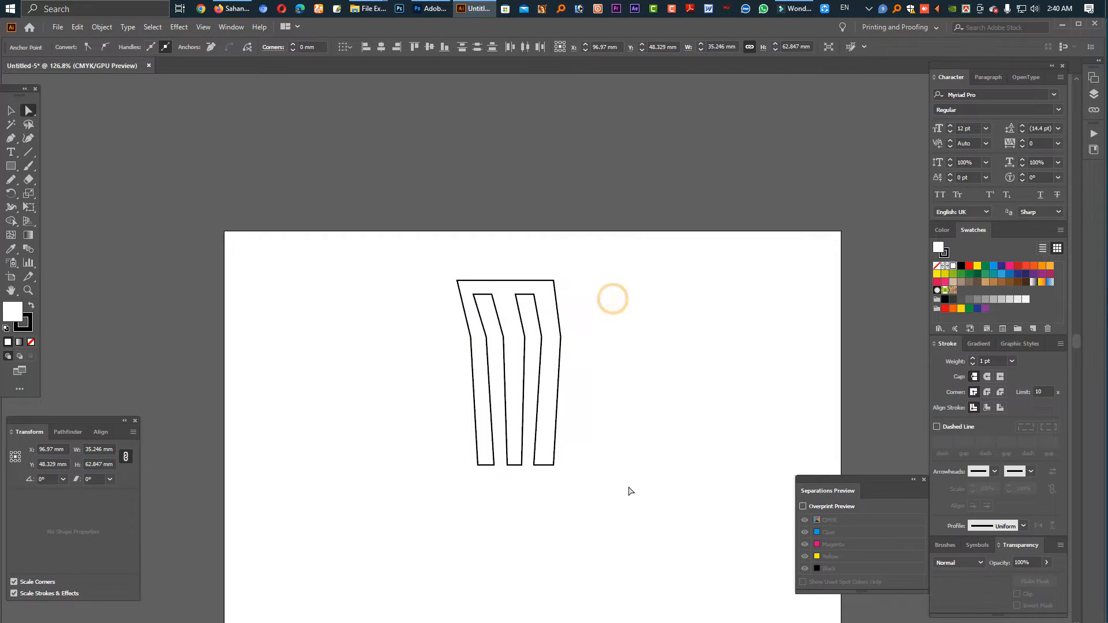
{"action": "left_click", "coordinate": [601, 517]}
{"action": "left_click_drag", "start_coordinate": [579, 503], "coordinate": [436, 453]}
Duplicate the bent pillar to its left and scale the copy down to about 28 by 50 mm, close beside the original.
{"action": "left_click", "coordinate": [556, 364]}
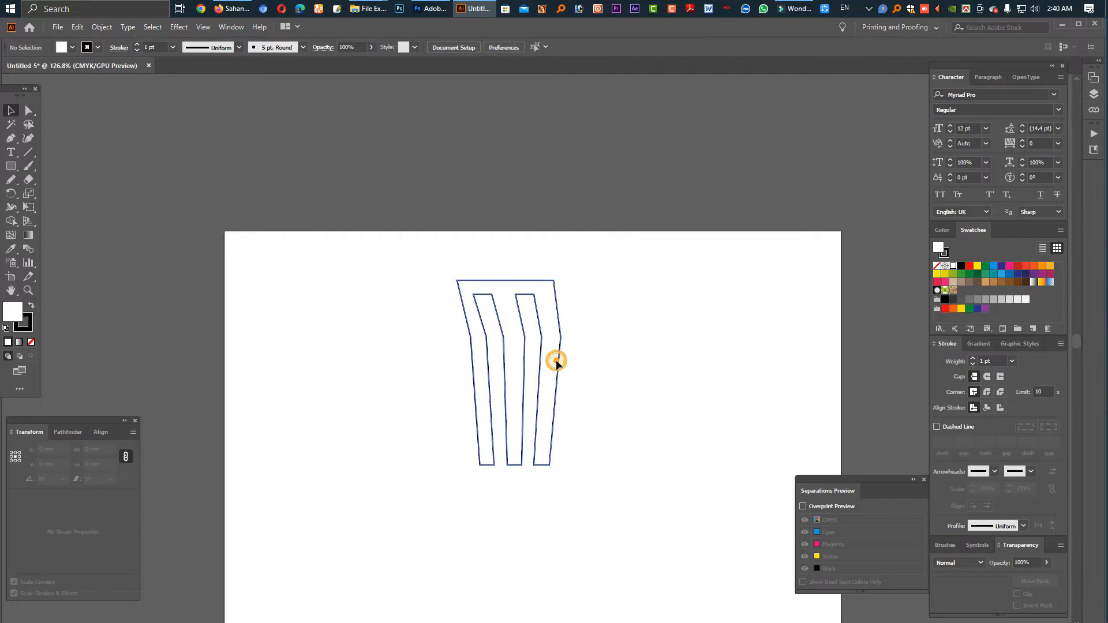
{"action": "left_click_drag", "start_coordinate": [557, 365], "coordinate": [437, 365]}
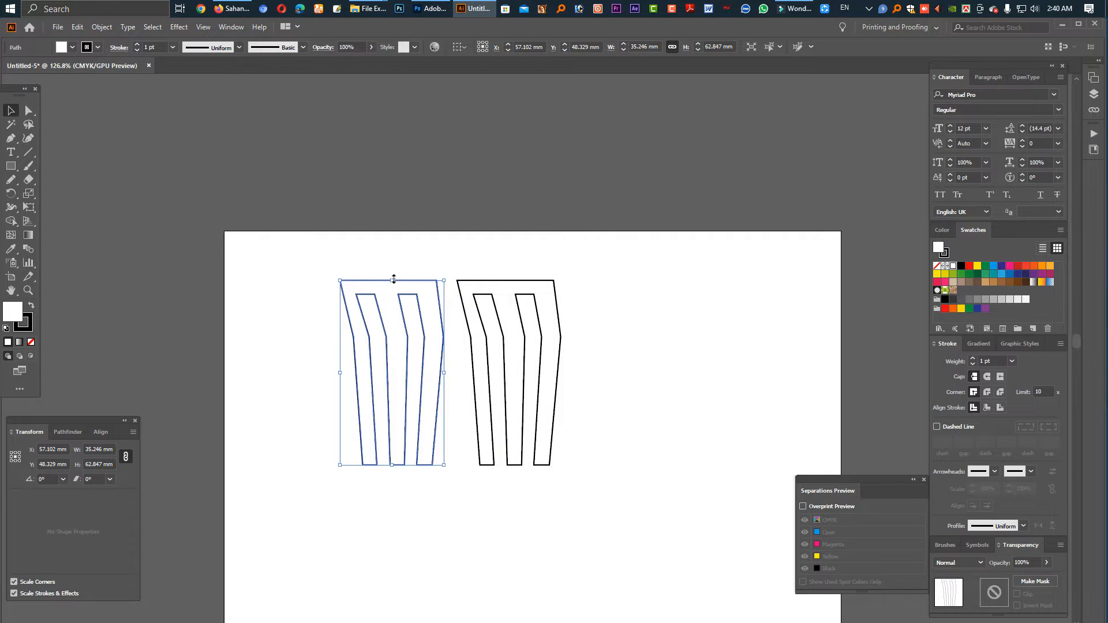
{"action": "left_click_drag", "start_coordinate": [394, 279], "coordinate": [394, 319]}
{"action": "left_click_drag", "start_coordinate": [433, 406], "coordinate": [458, 415]}
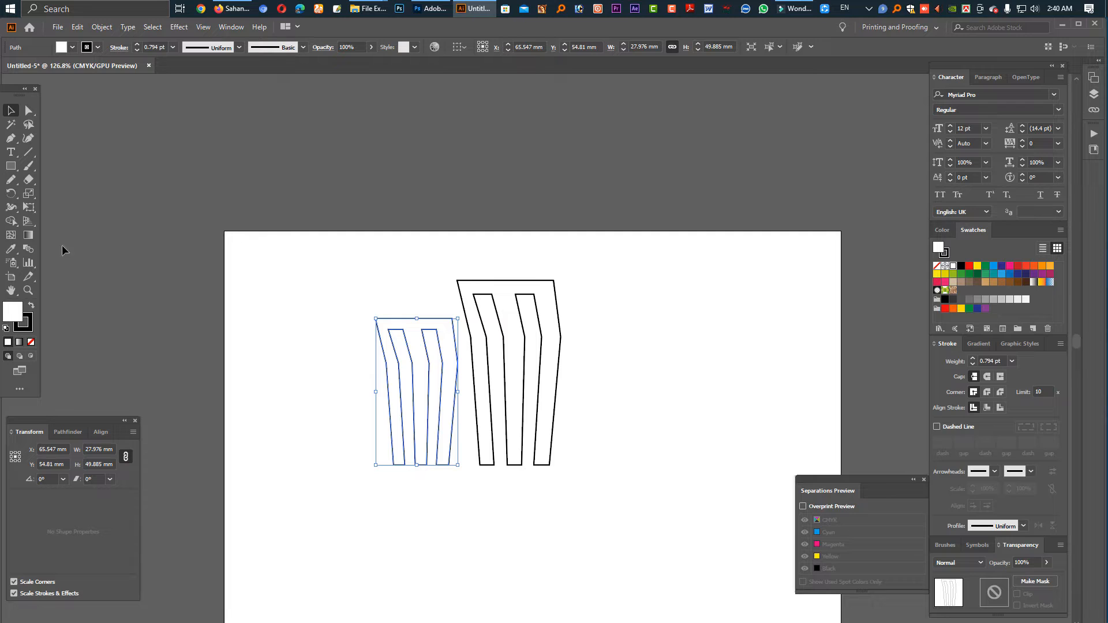
Rotate the small pillar by about 4.35° around its top edge and shrink it to about 26 by 46 mm.
{"action": "left_click", "coordinate": [13, 195]}
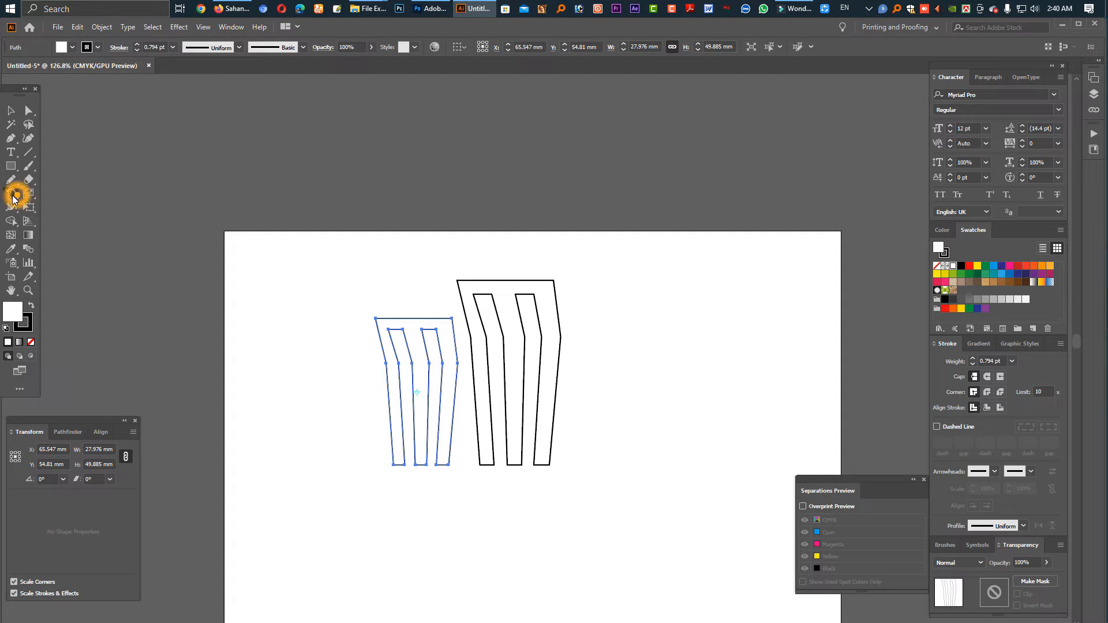
{"action": "left_click", "coordinate": [411, 320]}
{"action": "left_click_drag", "start_coordinate": [435, 462], "coordinate": [434, 382]}
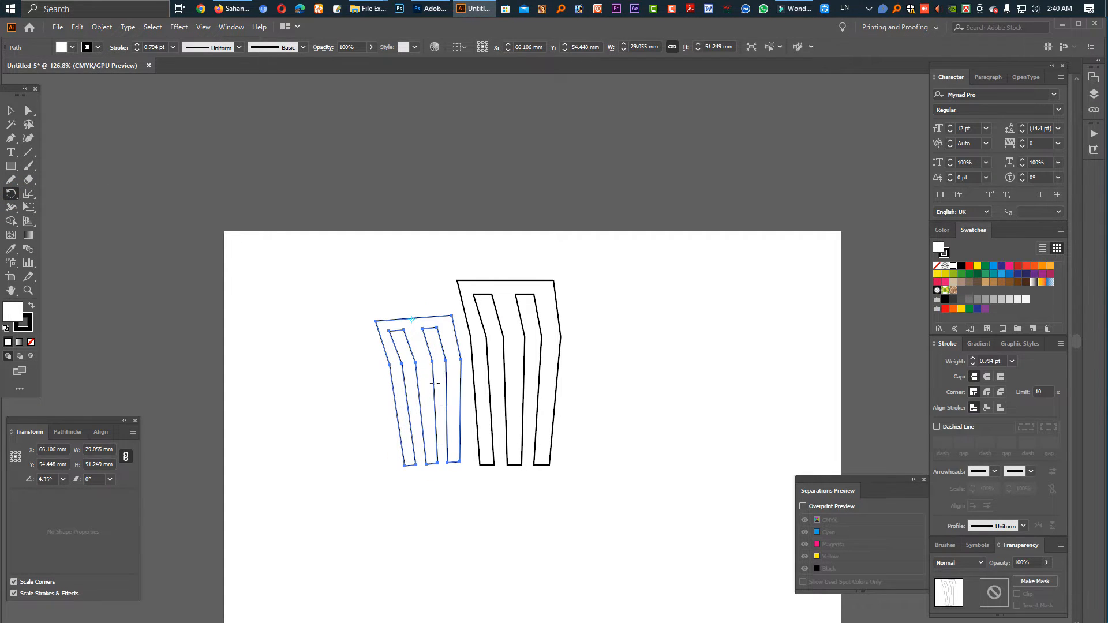
{"action": "left_click", "coordinate": [13, 110]}
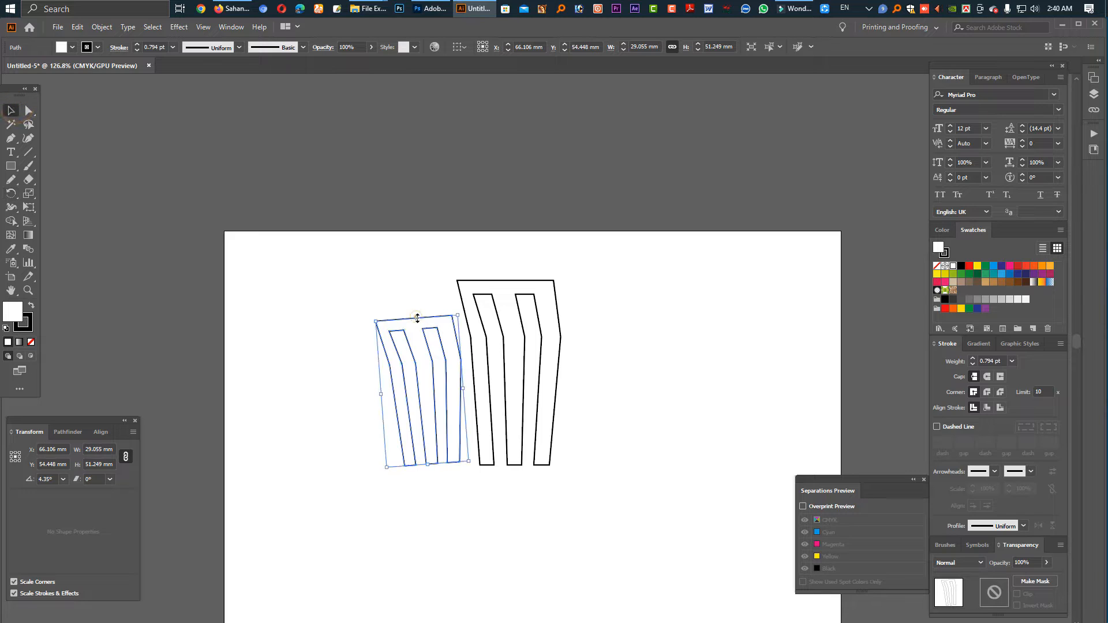
{"action": "left_click_drag", "start_coordinate": [418, 318], "coordinate": [418, 334]}
Try placing a copy of the small pillar, reflected across the vertical axis, on the right side of the large pillar.
{"action": "left_click_drag", "start_coordinate": [9, 195], "coordinate": [58, 208]}
{"action": "double_click", "coordinate": [17, 193]}
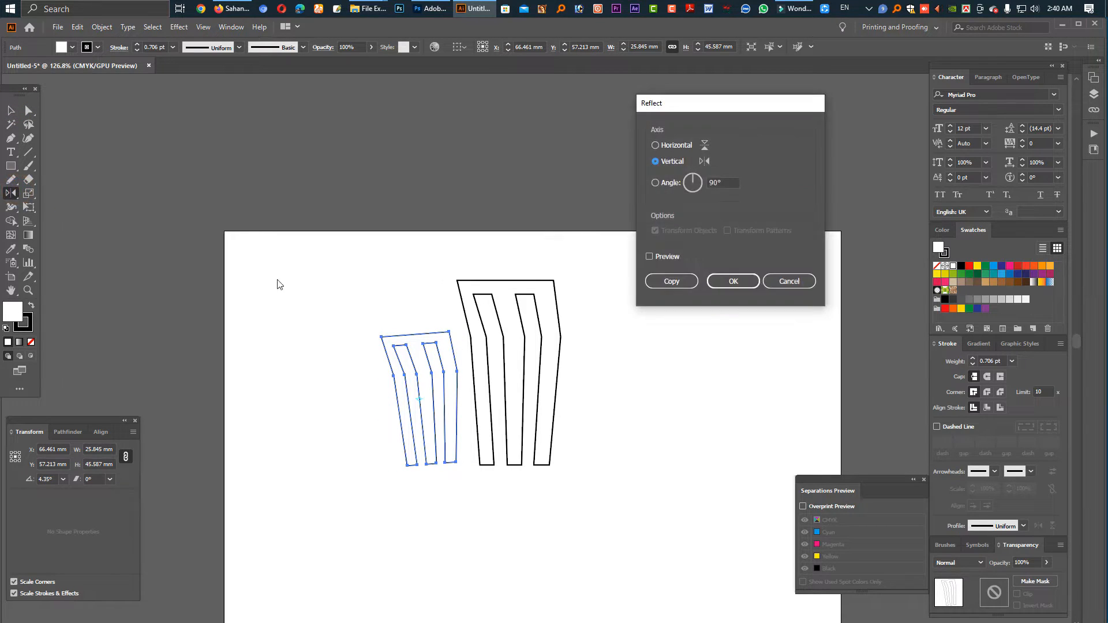
{"action": "left_click", "coordinate": [650, 258]}
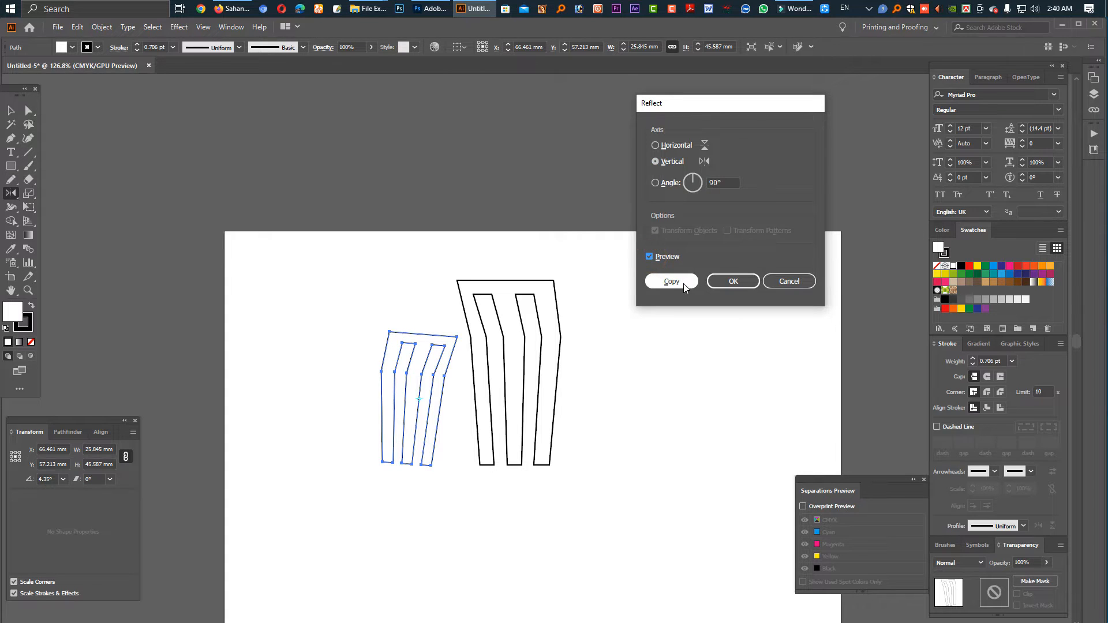
{"action": "left_click", "coordinate": [673, 282]}
{"action": "left_click", "coordinate": [12, 111]}
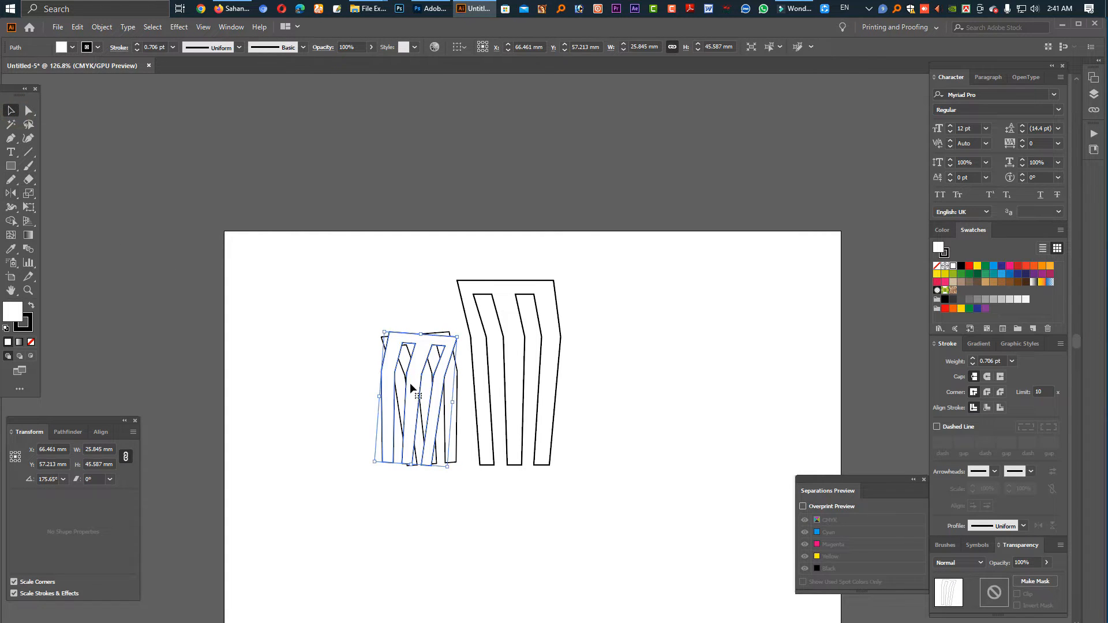
{"action": "left_click_drag", "start_coordinate": [407, 382], "coordinate": [590, 398]}
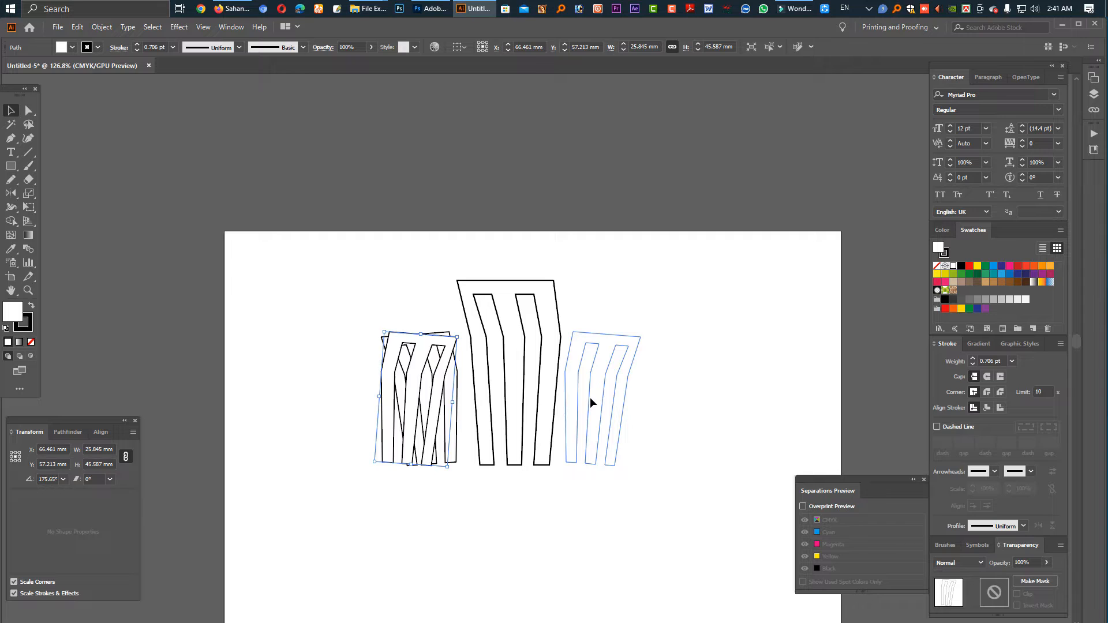
{"action": "left_click", "coordinate": [687, 427]}
{"action": "key", "text": "ctrl+z"}
Duplicate the small pillar to the right of the large one and rotate the copy clockwise so it leans outward.
{"action": "left_click_drag", "start_coordinate": [458, 396], "coordinate": [620, 412]}
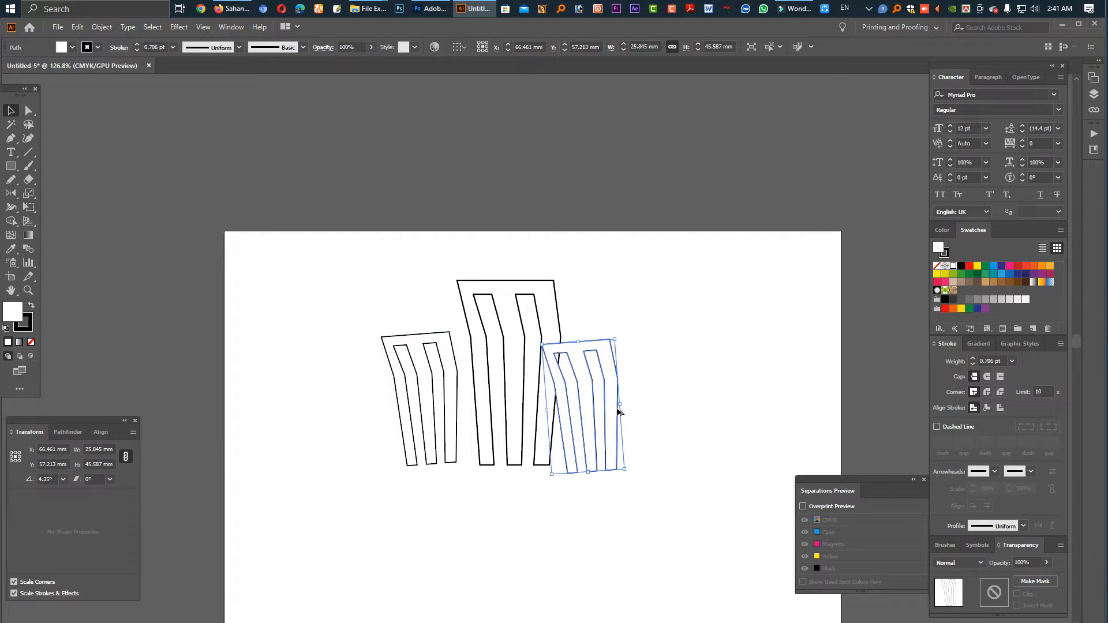
{"action": "left_click_drag", "start_coordinate": [578, 339], "coordinate": [629, 414]}
Tilt the left small pillar further outward and raise the large central pillar slightly above the two side pillars.
{"action": "left_click", "coordinate": [444, 445]}
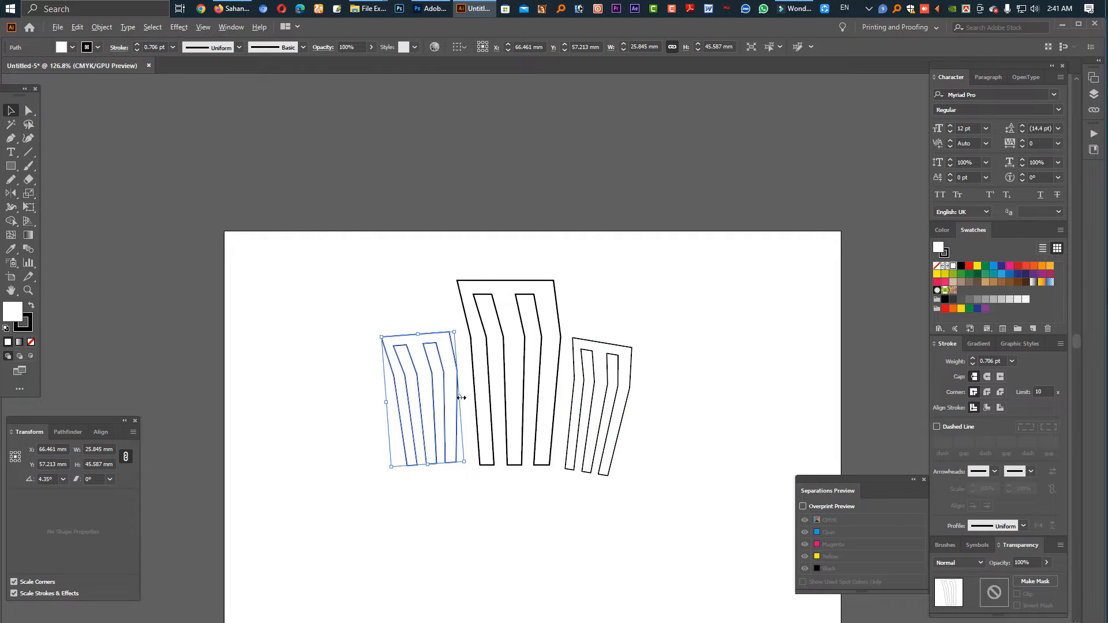
{"action": "left_click_drag", "start_coordinate": [461, 398], "coordinate": [458, 399]}
{"action": "left_click_drag", "start_coordinate": [455, 441], "coordinate": [460, 474]}
{"action": "left_click_drag", "start_coordinate": [567, 468], "coordinate": [539, 448]}
{"action": "left_click", "coordinate": [534, 501]}
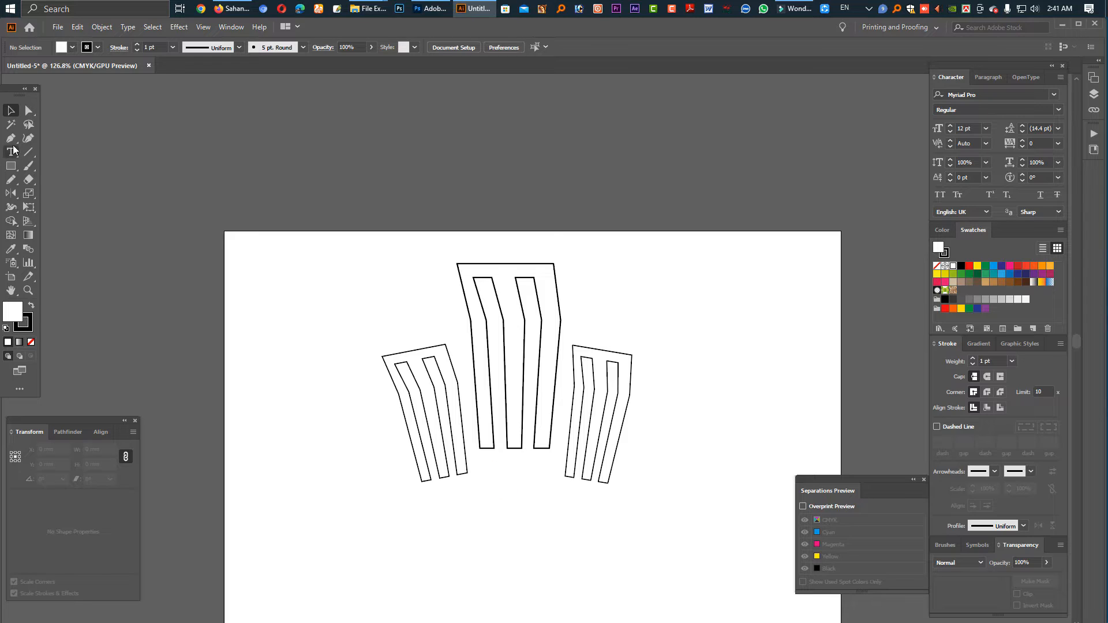
Give all three pillars a solid black fill with no stroke.
{"action": "mouse_move", "coordinate": [341, 247]}
{"action": "left_mouse_down"}
{"action": "mouse_move", "coordinate": [648, 436]}
{"action": "mouse_move", "coordinate": [618, 441]}
{"action": "left_mouse_up"}
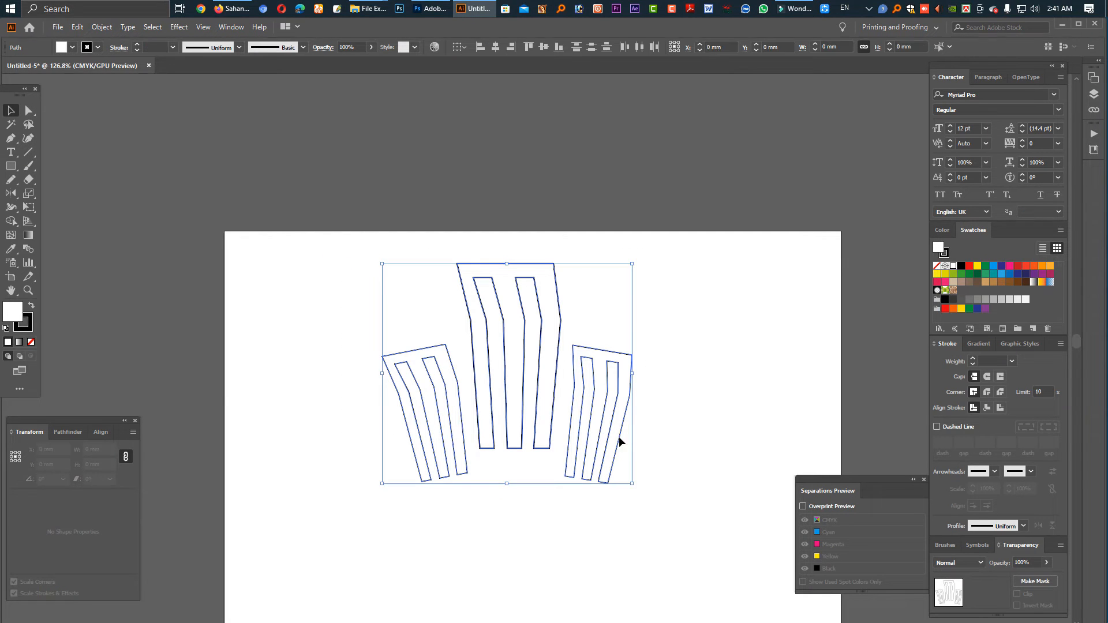
{"action": "left_click", "coordinate": [32, 305]}
{"action": "left_click", "coordinate": [24, 322]}
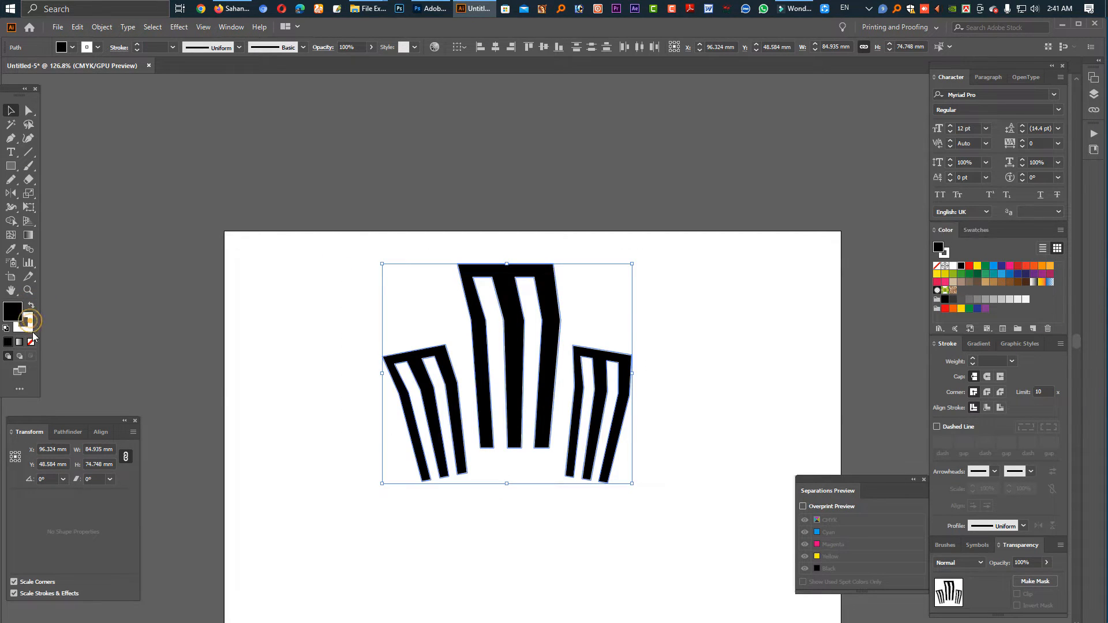
{"action": "left_click", "coordinate": [19, 342]}
{"action": "left_click", "coordinate": [678, 376]}
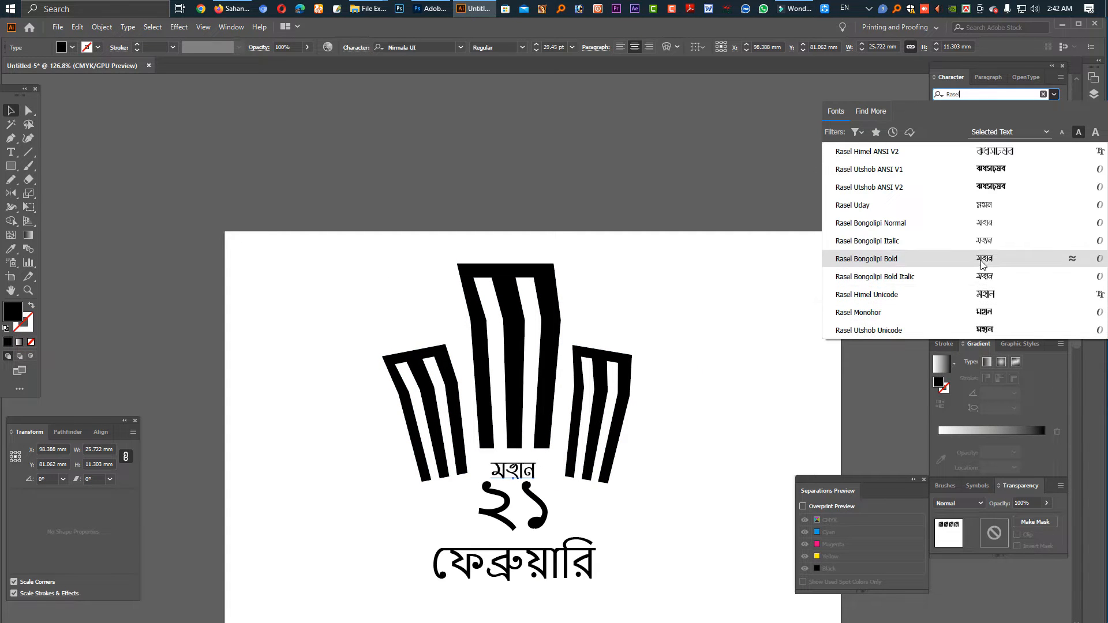
Try out fonts for the word মহান under the large pillar and settle on Paapri.
{"action": "left_click", "coordinate": [983, 261]}
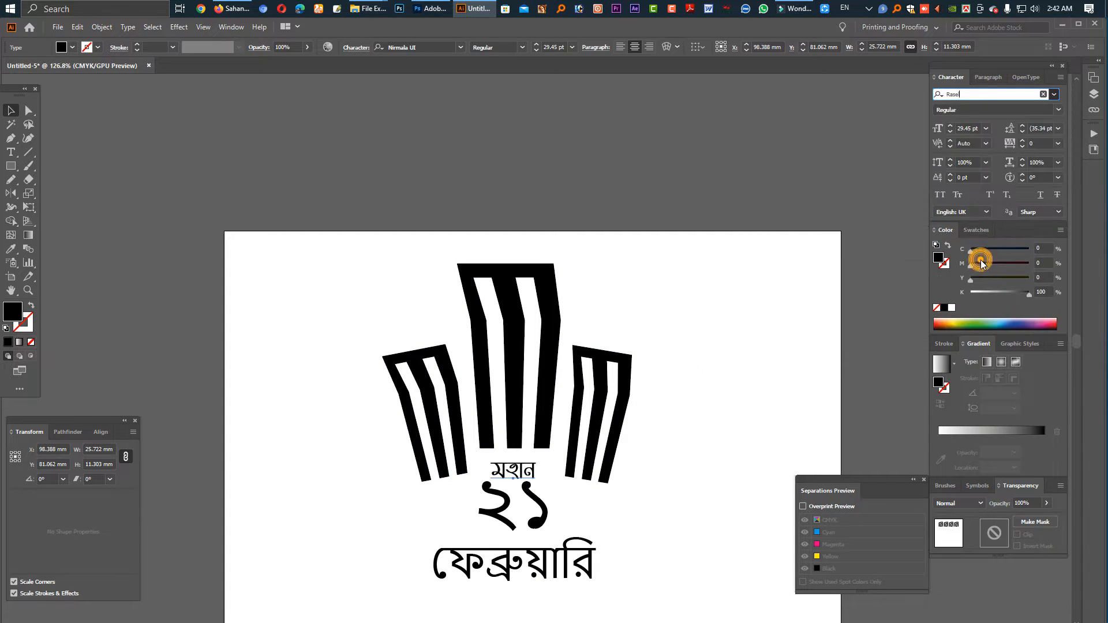
{"action": "left_click", "coordinate": [983, 94]}
{"action": "key", "text": "Down"}
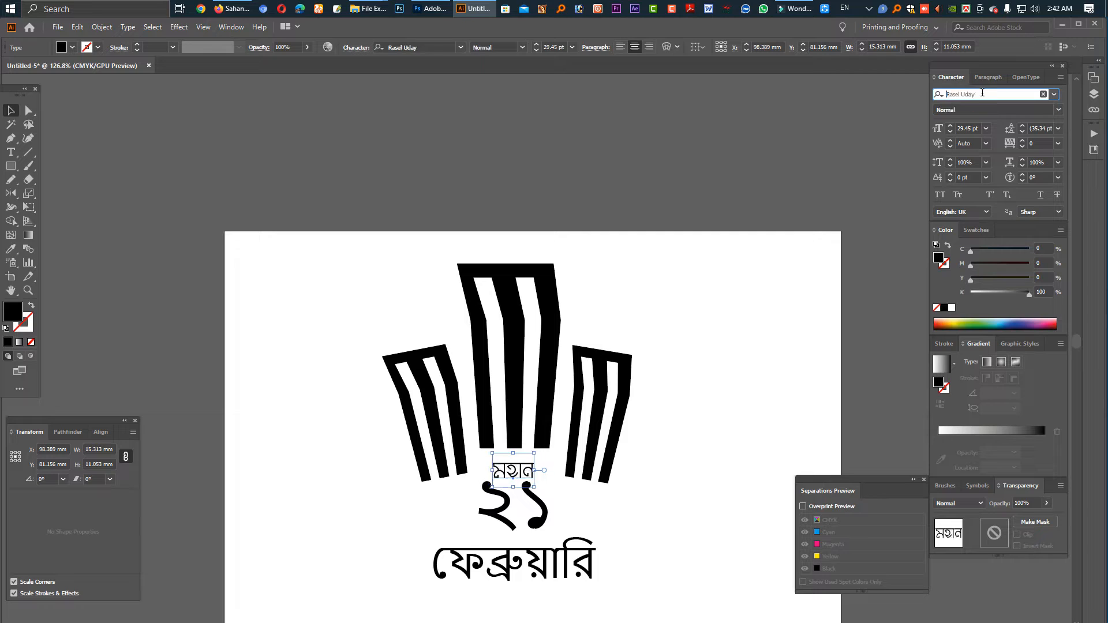
{"action": "key", "text": "Down"}
{"action": "key", "text": "Down"}
{"action": "key", "text": "Down"}
{"action": "key", "text": "Down"}
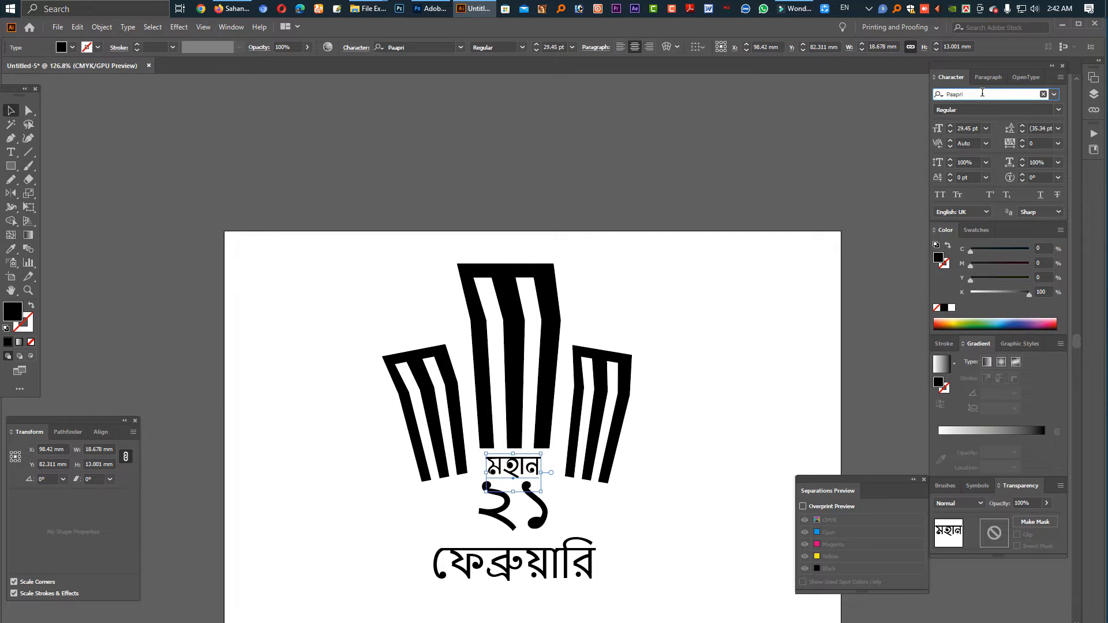
{"action": "key", "text": "Return"}
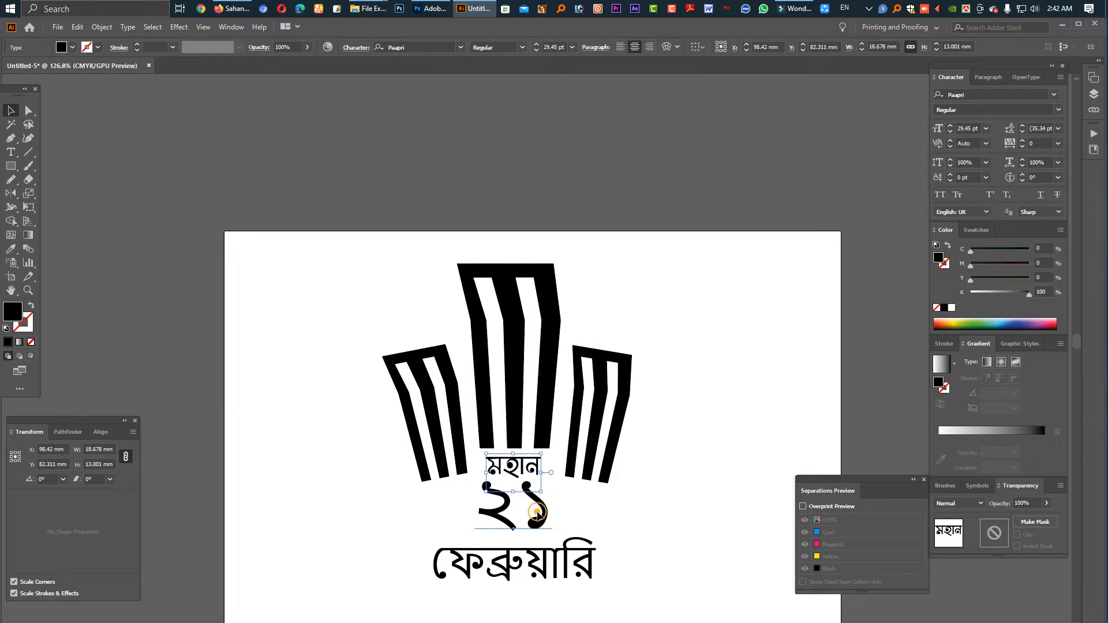
Copy the text formatting of মহান onto the numeral ২১ with the Eyedropper.
{"action": "left_click", "coordinate": [528, 502]}
{"action": "left_click", "coordinate": [518, 462]}
{"action": "left_click", "coordinate": [500, 520]}
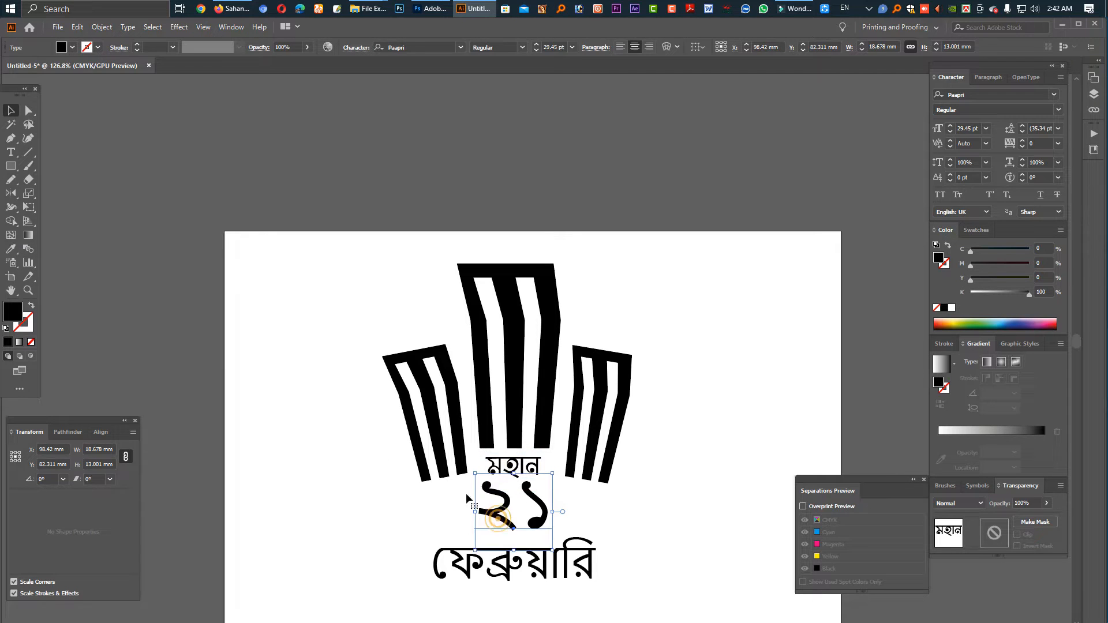
{"action": "left_click", "coordinate": [11, 252]}
{"action": "left_click", "coordinate": [521, 463]}
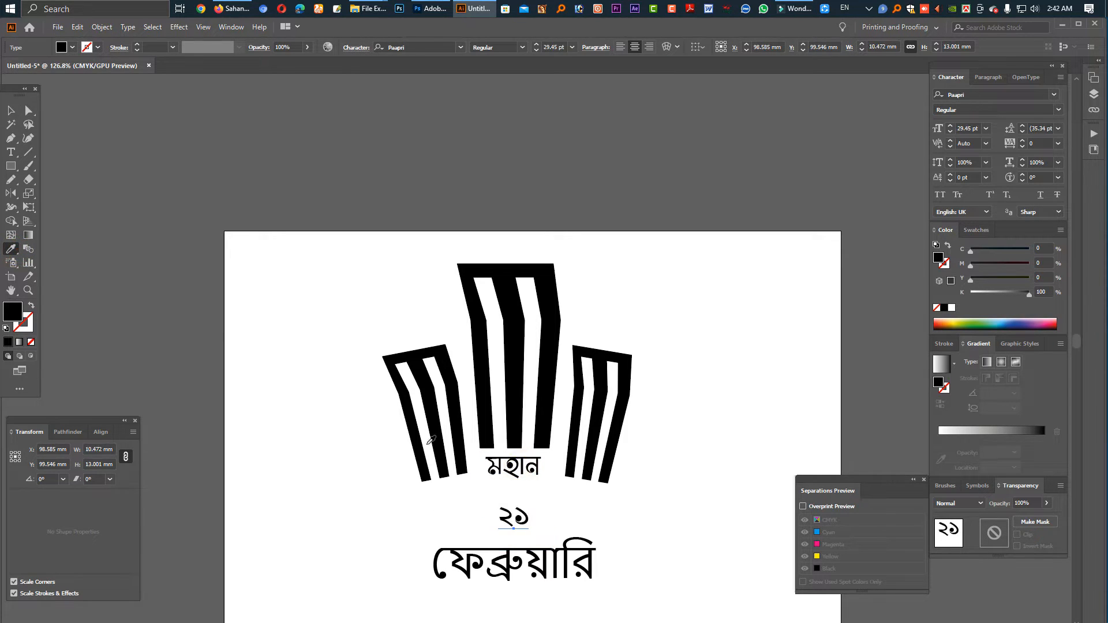
{"action": "left_click", "coordinate": [15, 110]}
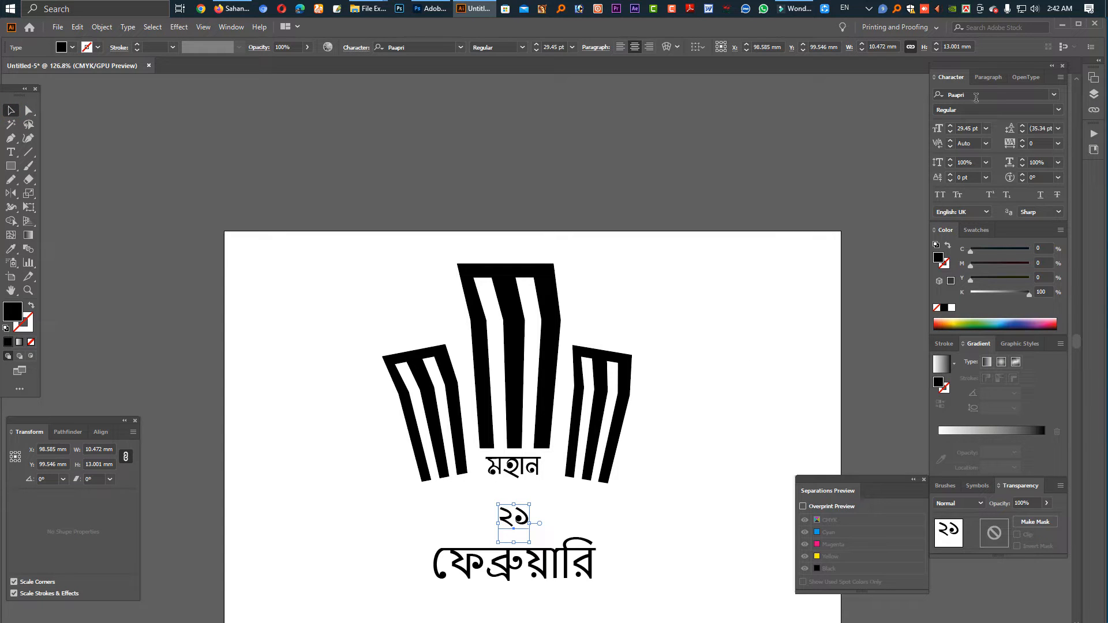
Set the font of the numeral ২১ to Rahul and enlarge it to fill the space between the two words.
{"action": "left_click", "coordinate": [976, 97]}
{"action": "type", "text": "Rahul"}
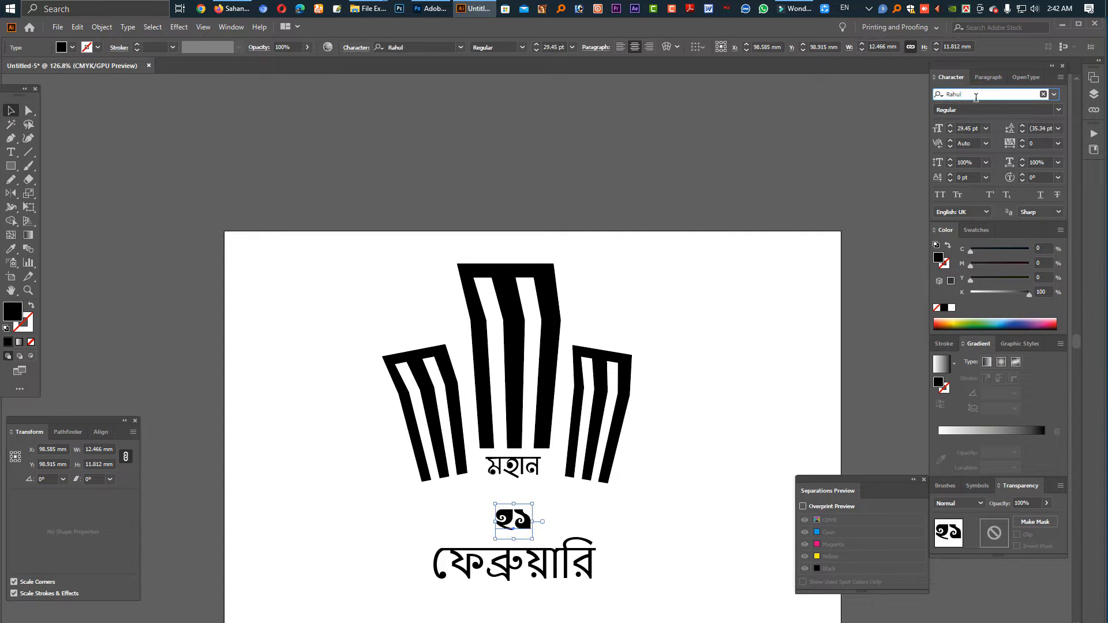
{"action": "key", "text": "Return"}
{"action": "left_click_drag", "start_coordinate": [532, 526], "coordinate": [592, 572]}
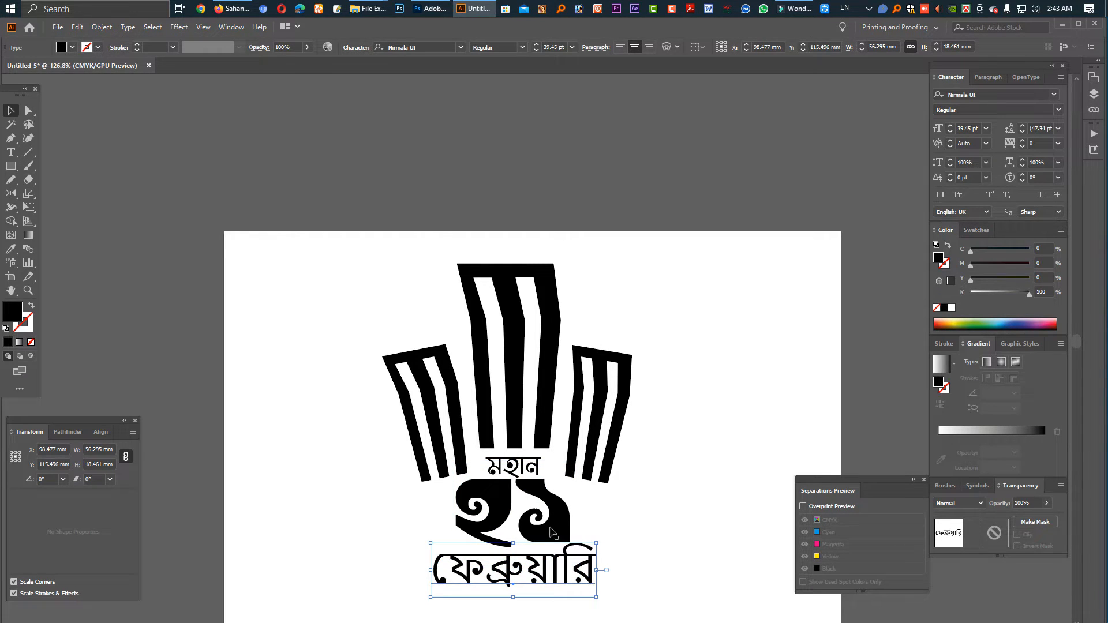
Change the font of the word ফেব্রুয়ারি below the numeral.
{"action": "left_click", "coordinate": [552, 529]}
{"action": "left_click", "coordinate": [575, 577]}
{"action": "left_click", "coordinate": [997, 95]}
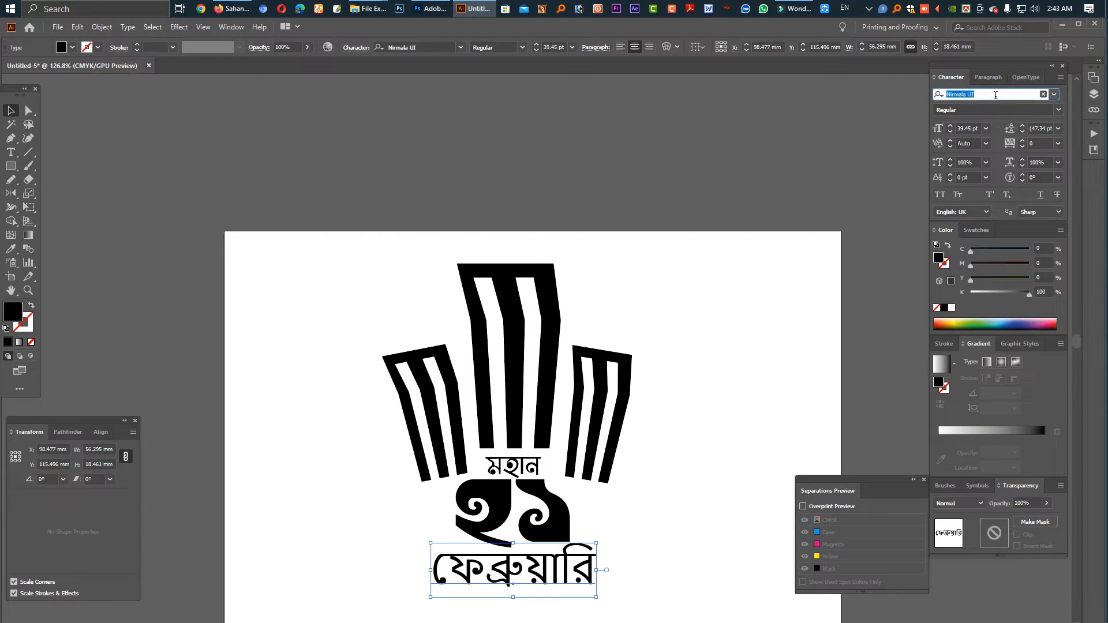
{"action": "type", "text": "R"}
Shift the top anchor points of the right small pillar outward so its bent sides become straight.
{"action": "scroll", "coordinate": [958, 306], "scroll_direction": "down", "scroll_amount": 5}
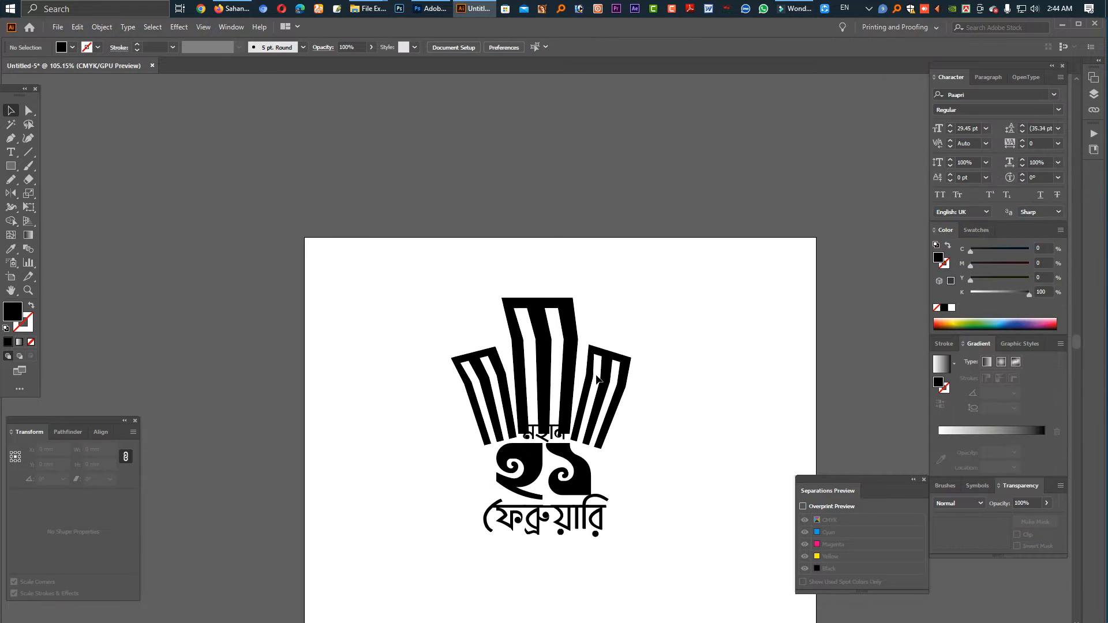
{"action": "left_click", "coordinate": [603, 379]}
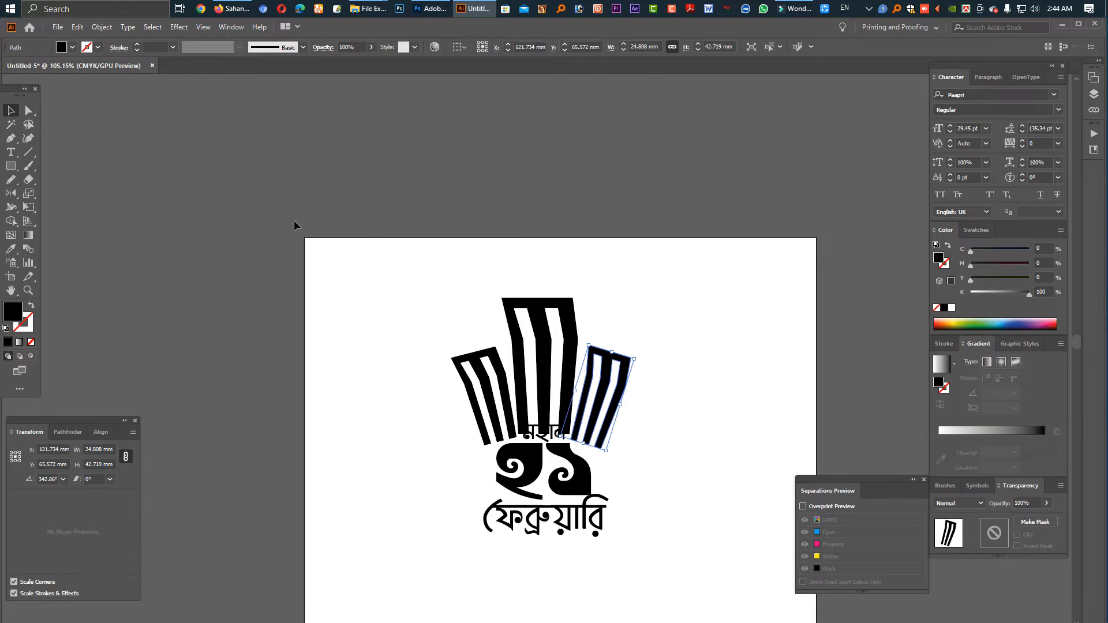
{"action": "left_click", "coordinate": [28, 110]}
{"action": "scroll", "coordinate": [601, 360], "scroll_direction": "up", "scroll_amount": 3}
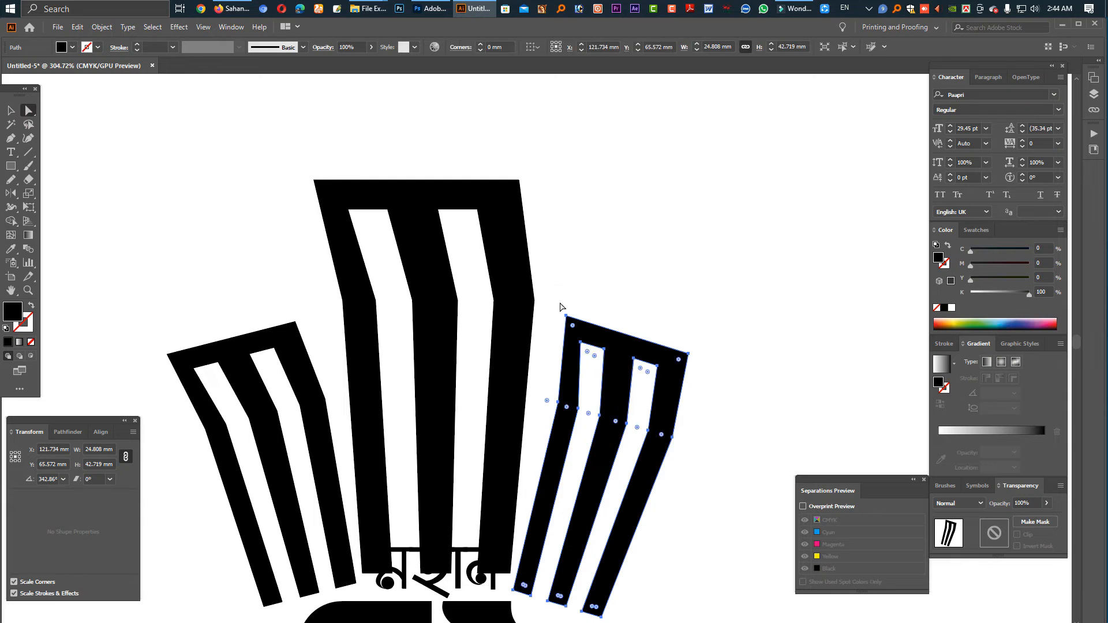
{"action": "left_click_drag", "start_coordinate": [559, 302], "coordinate": [758, 403]}
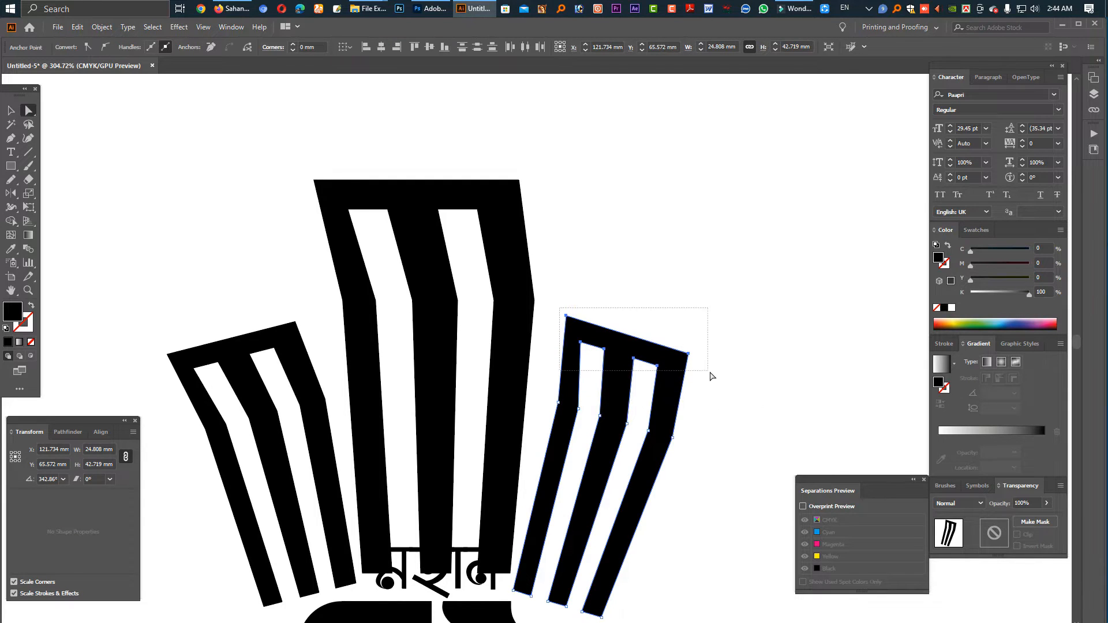
{"action": "left_click_drag", "start_coordinate": [658, 369], "coordinate": [670, 370]}
{"action": "left_click", "coordinate": [625, 290]}
Shift the top anchor points of the left small pillar so its sides become straight too.
{"action": "left_click_drag", "start_coordinate": [115, 313], "coordinate": [323, 370]}
{"action": "left_click_drag", "start_coordinate": [126, 308], "coordinate": [317, 374]}
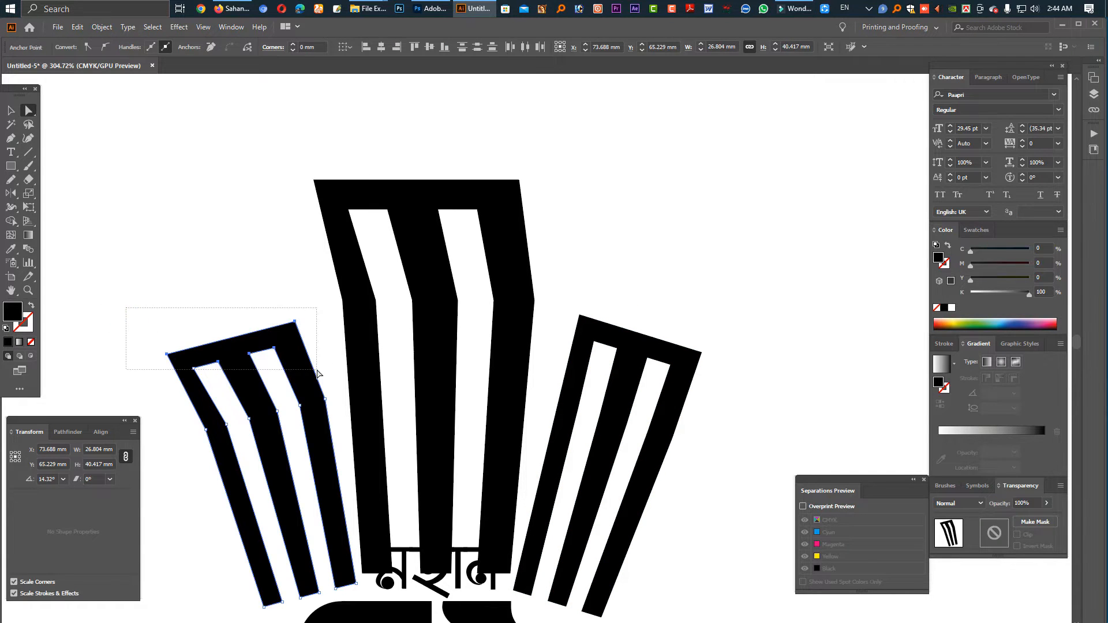
{"action": "left_click_drag", "start_coordinate": [549, 404], "coordinate": [439, 400]}
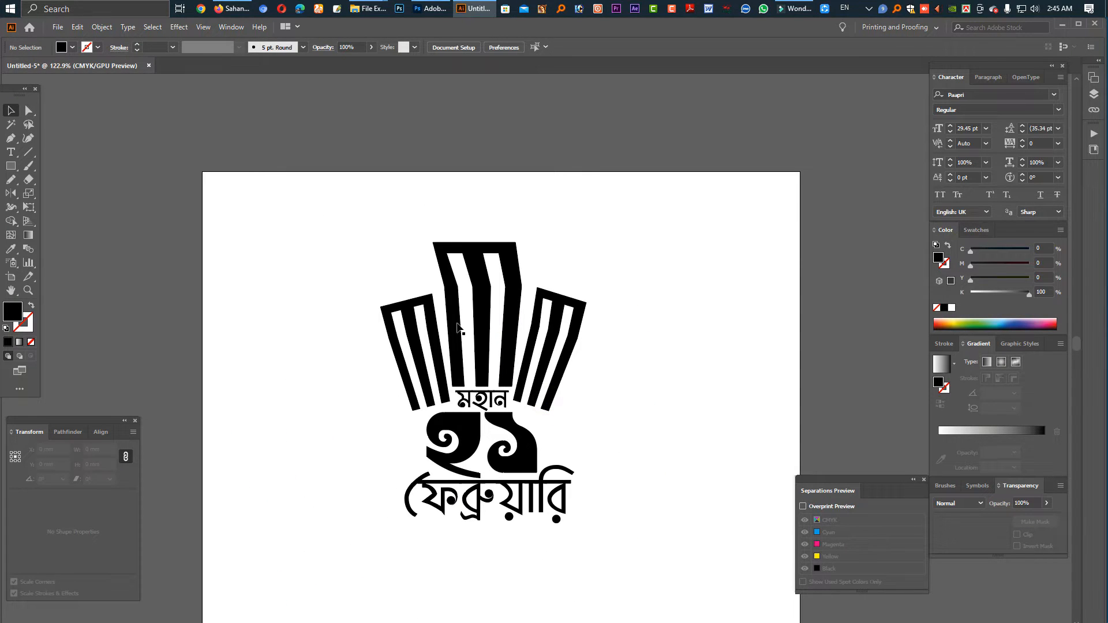
Draw a circle about 34 mm in diameter over the middle of the large pillar.
{"action": "left_click", "coordinate": [13, 170]}
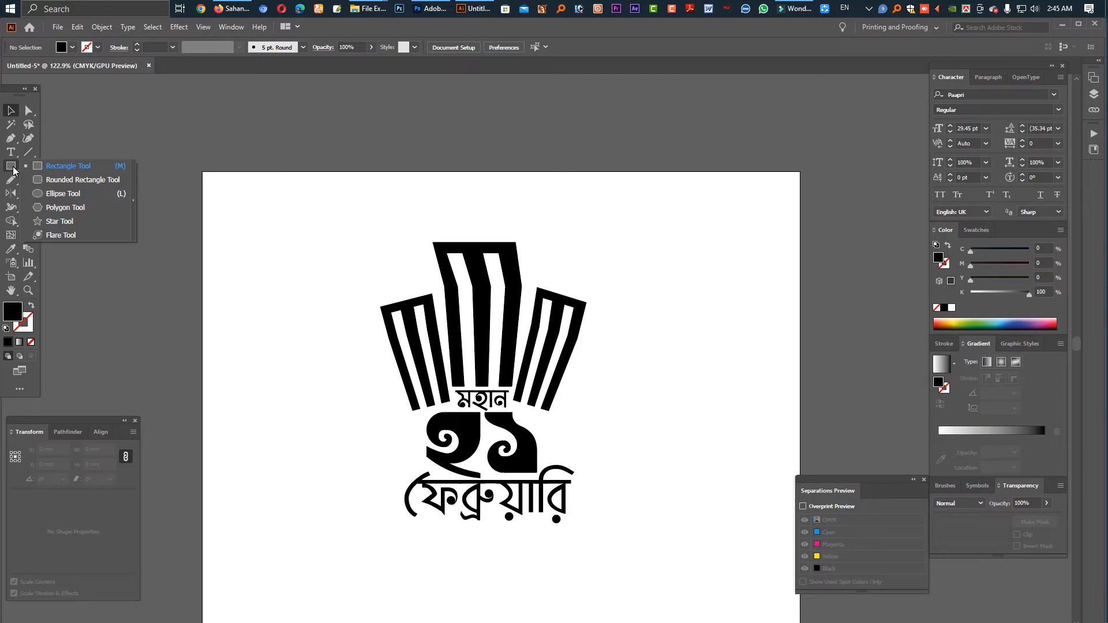
{"action": "left_click", "coordinate": [63, 194]}
{"action": "left_click_drag", "start_coordinate": [471, 315], "coordinate": [532, 349]}
{"action": "key", "text": "alt+space"}
{"action": "key", "text": "Escape"}
{"action": "left_click", "coordinate": [17, 108]}
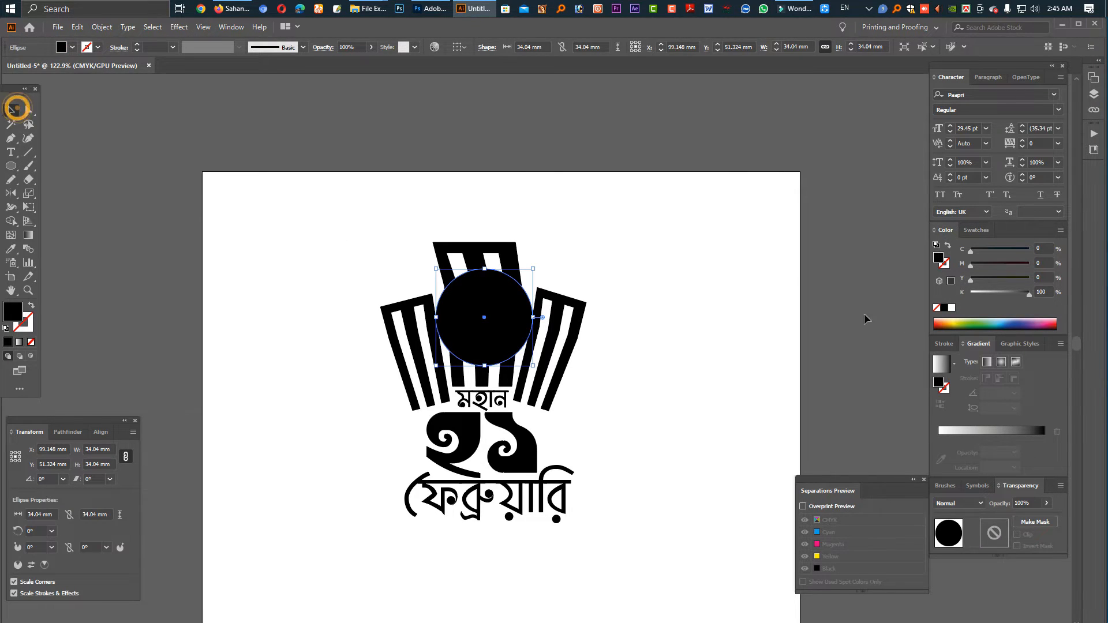
Fill the circle with red and send it behind the pillars.
{"action": "left_click", "coordinate": [976, 230]}
{"action": "left_click", "coordinate": [969, 266]}
{"action": "key", "text": "ctrl+shift+bracketleft"}
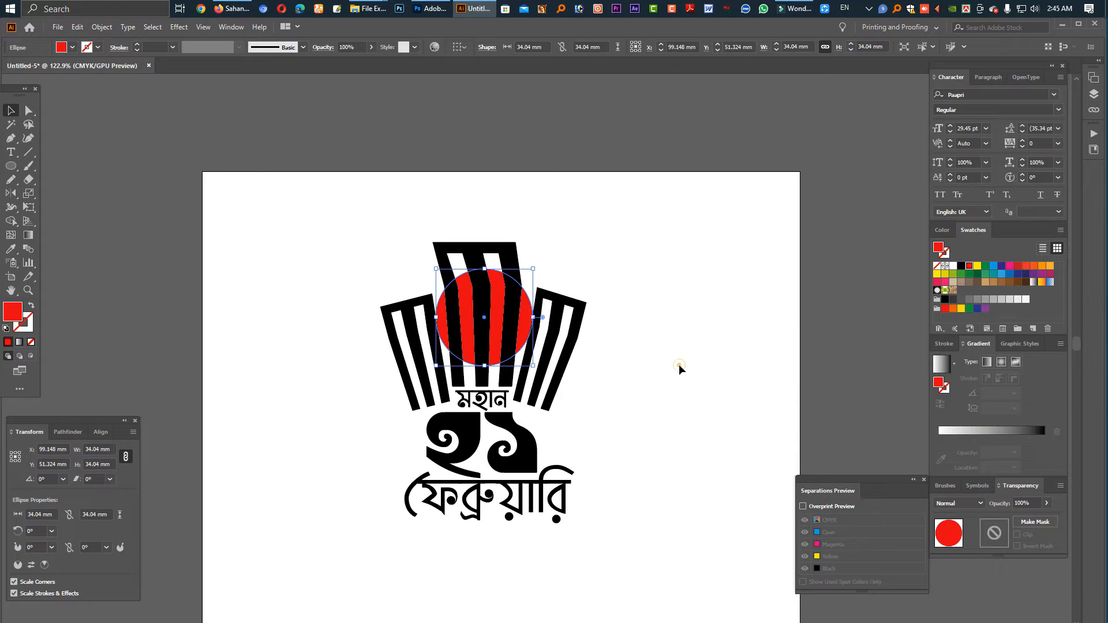
{"action": "left_click", "coordinate": [679, 366]}
Replace the placeholder text with a Bengali letter in the SutonnyMJ font and place it above the large pillar.
{"action": "left_click", "coordinate": [975, 99]}
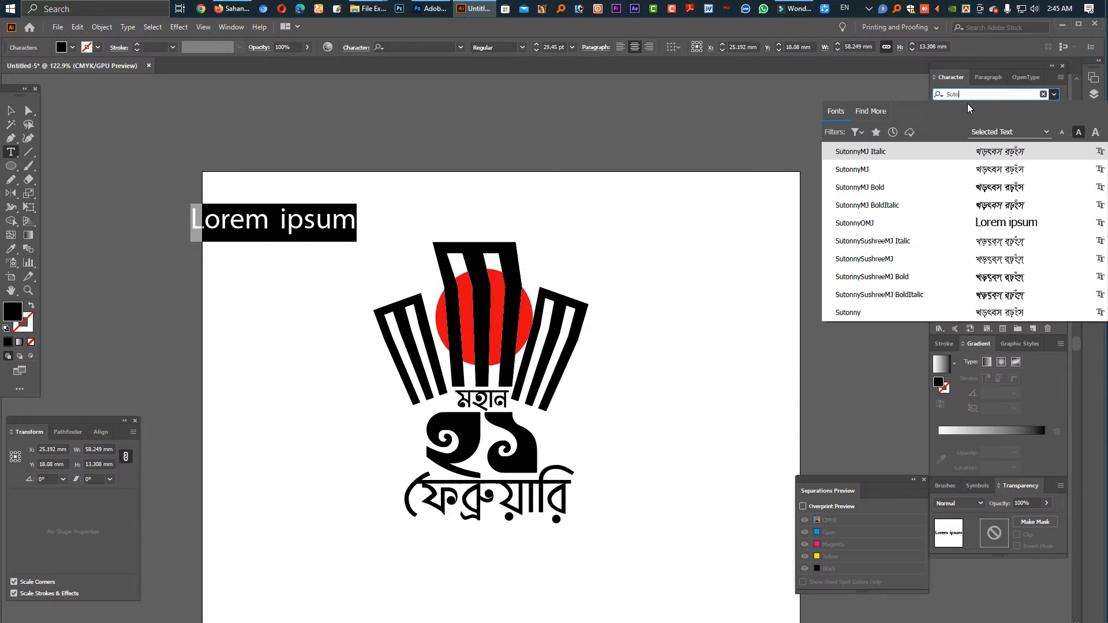
{"action": "left_click", "coordinate": [930, 169]}
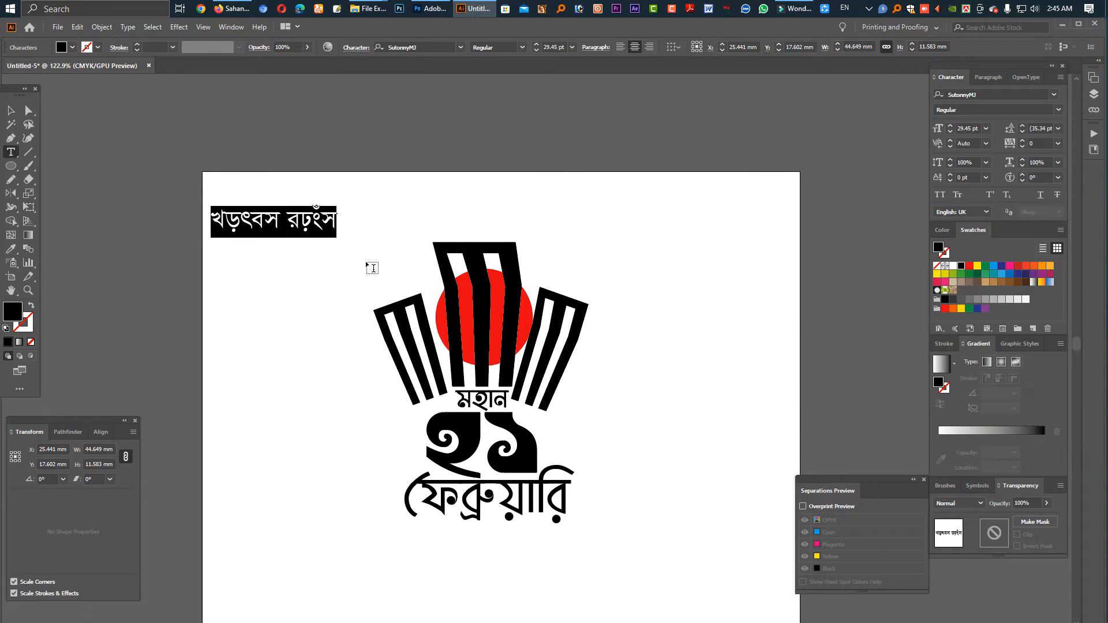
{"action": "type", "text": "gc"}
{"action": "key", "text": "ctrl+a"}
{"action": "key", "text": "ctrl+alt+b"}
{"action": "type", "text": "g"}
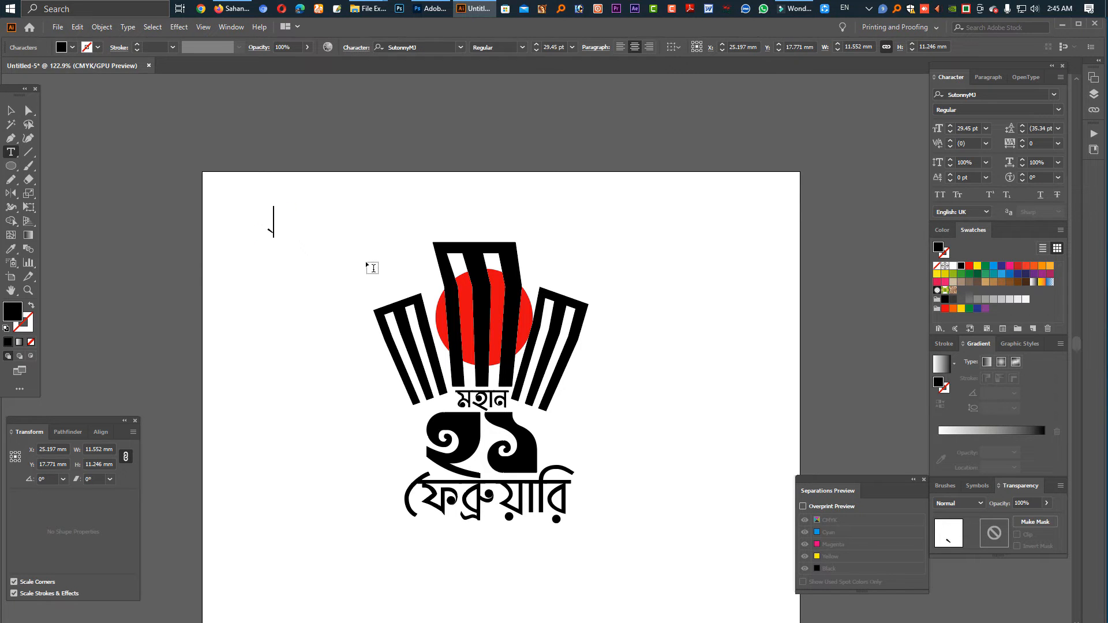
{"action": "key", "text": "Escape"}
{"action": "left_click_drag", "start_coordinate": [284, 222], "coordinate": [486, 218]}
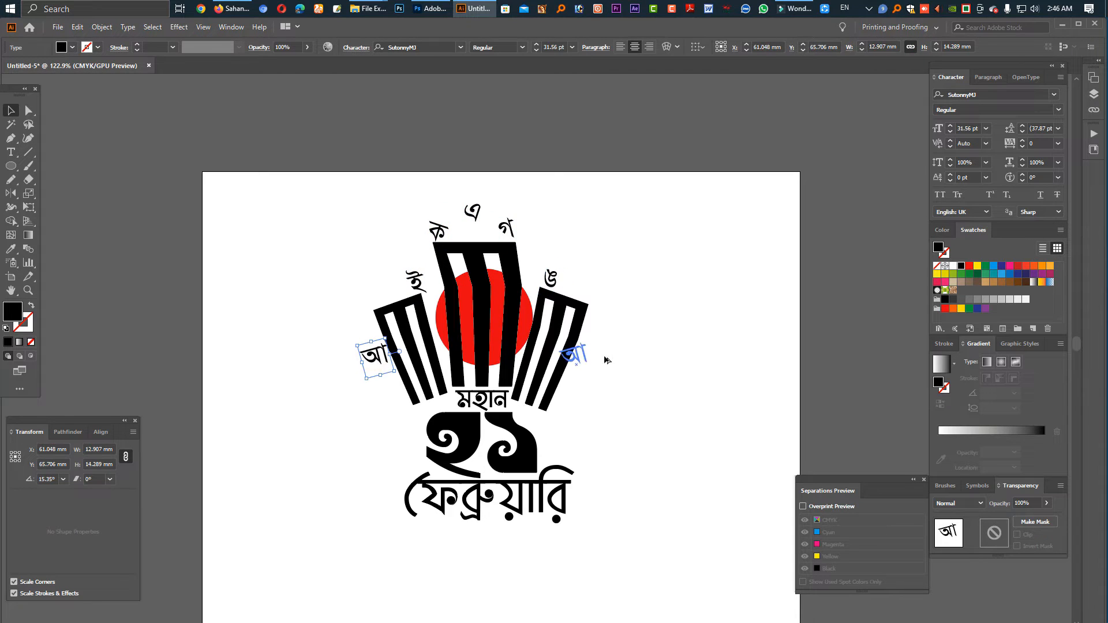
Undo the copy of the letter আ and place a copy of ক outside the right small pillar instead.
{"action": "left_click_drag", "start_coordinate": [572, 360], "coordinate": [585, 357]}
{"action": "key", "text": "ctrl+z"}
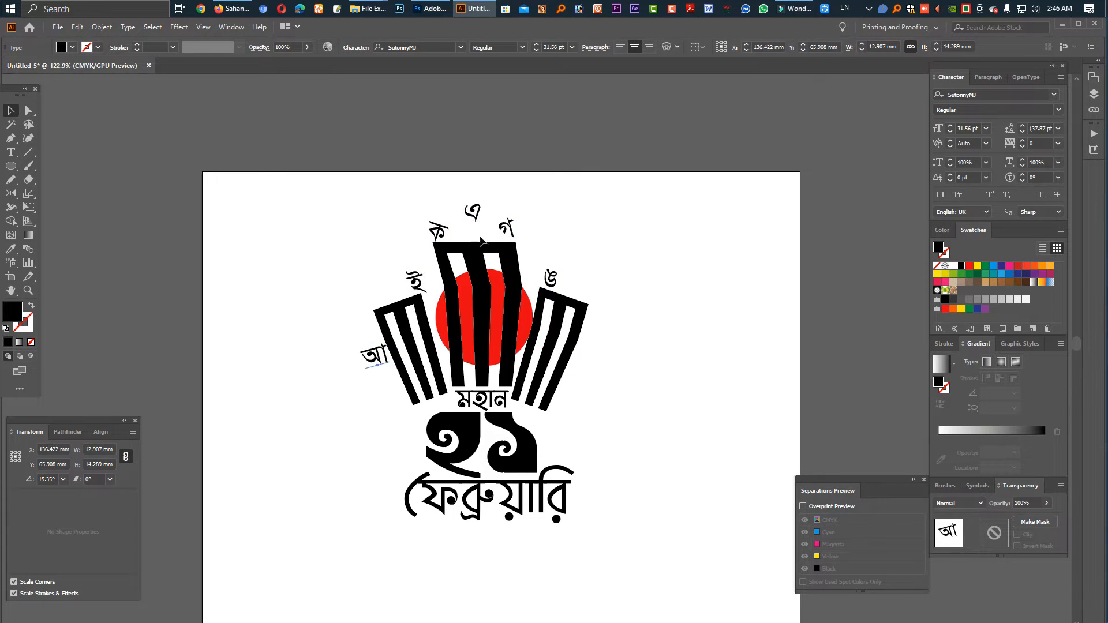
{"action": "left_click_drag", "start_coordinate": [440, 230], "coordinate": [592, 360]}
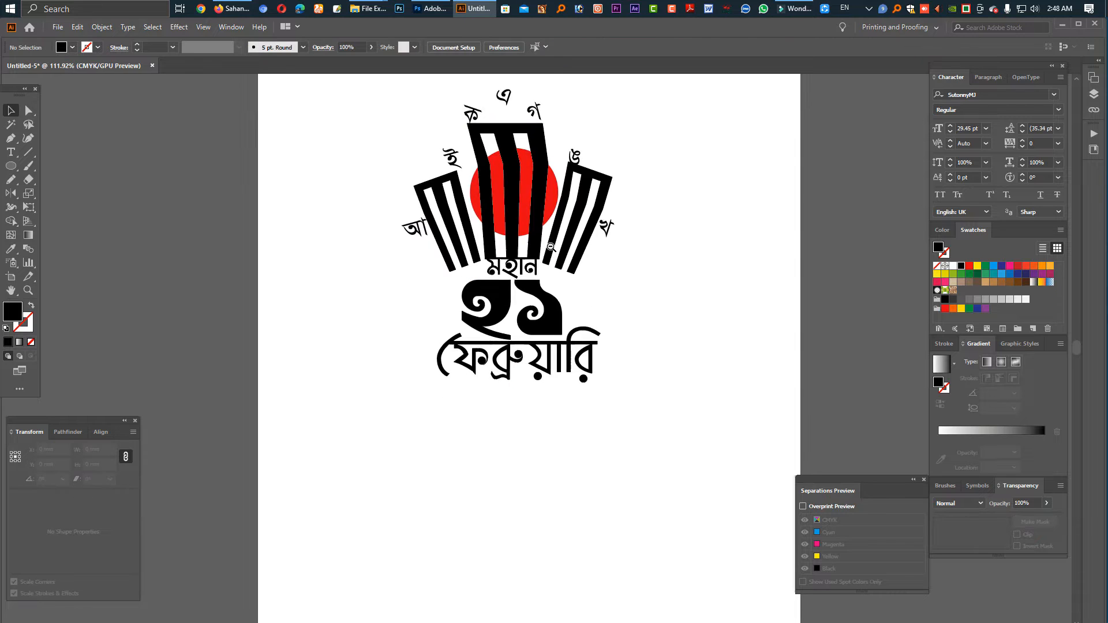
Duplicate the whole monument design, including its lettering and circle, onto the empty area left of the artboard.
{"action": "key", "text": "ctrl+0"}
{"action": "left_click", "coordinate": [589, 292]}
{"action": "left_click_drag", "start_coordinate": [609, 448], "coordinate": [285, 88]}
{"action": "left_click_drag", "start_coordinate": [328, 245], "coordinate": [675, 198]}
{"action": "left_click_drag", "start_coordinate": [807, 290], "coordinate": [351, 290]}
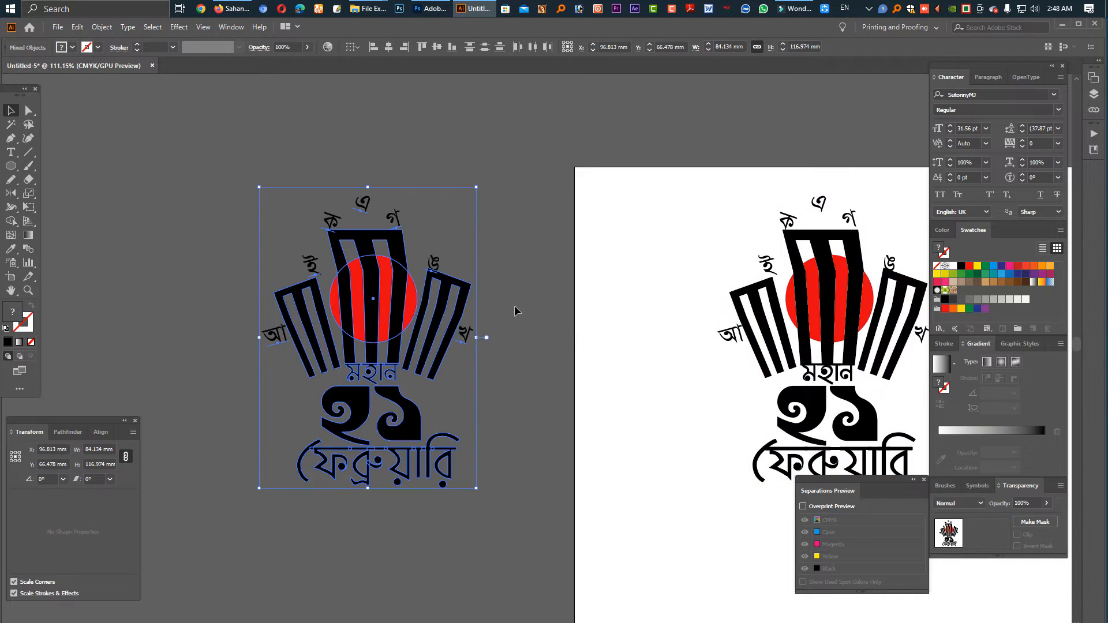
Fill the duplicate's lettering মহান ২১ ফেব্রুয়ারি with white.
{"action": "left_click", "coordinate": [466, 483]}
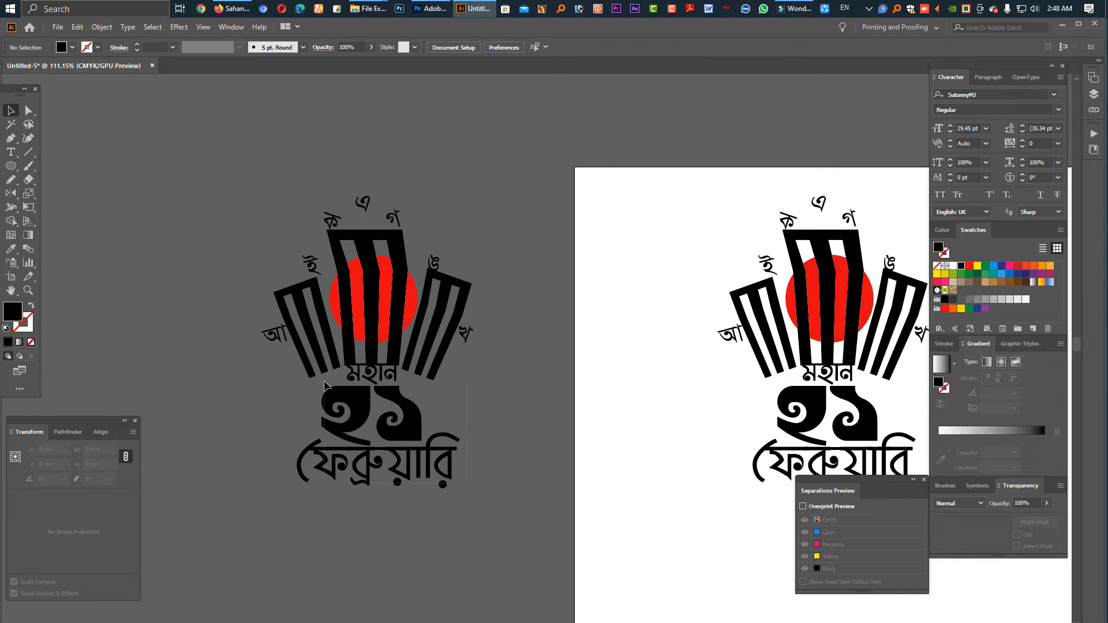
{"action": "left_click", "coordinate": [366, 425]}
{"action": "left_click", "coordinate": [954, 266]}
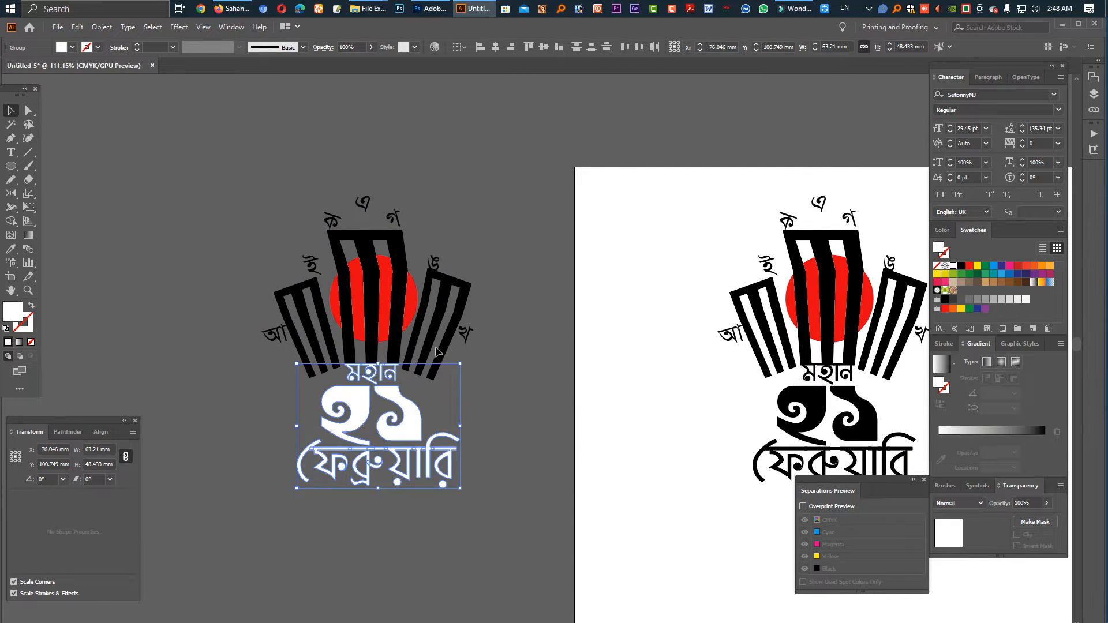
Fill the duplicate's three pillars with white.
{"action": "left_click", "coordinate": [433, 346]}
{"action": "left_click", "coordinate": [397, 332], "text": "shift"}
{"action": "left_click", "coordinate": [312, 348], "text": "shift"}
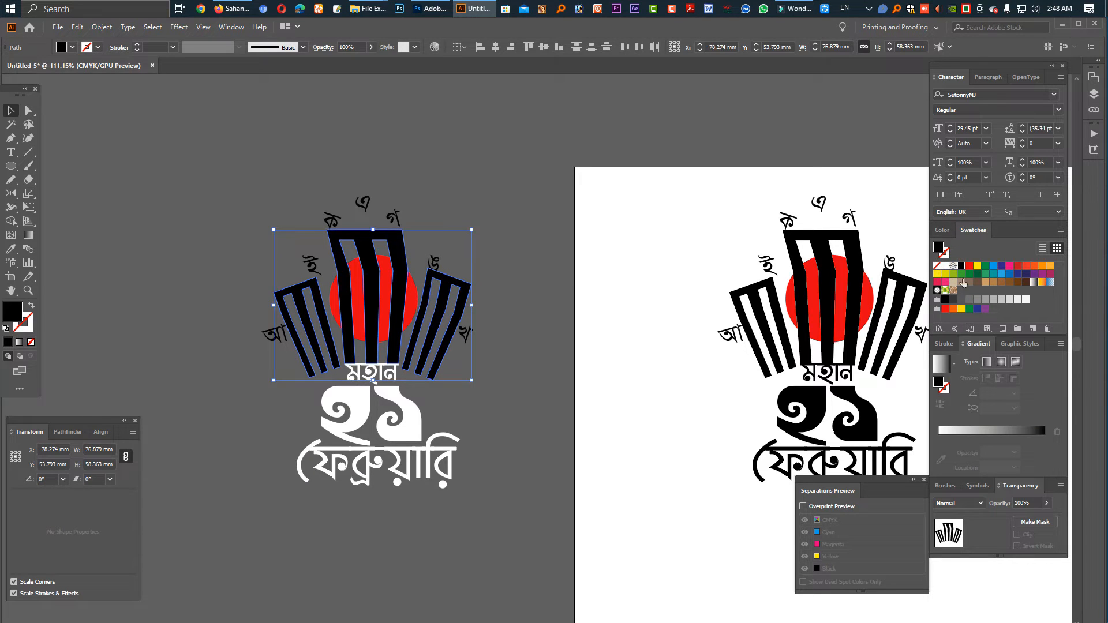
{"action": "left_click", "coordinate": [943, 266]}
Fill the duplicate's scattered letters around the three pillars with white, leaving the red circle out of the selection.
{"action": "left_click", "coordinate": [265, 161]}
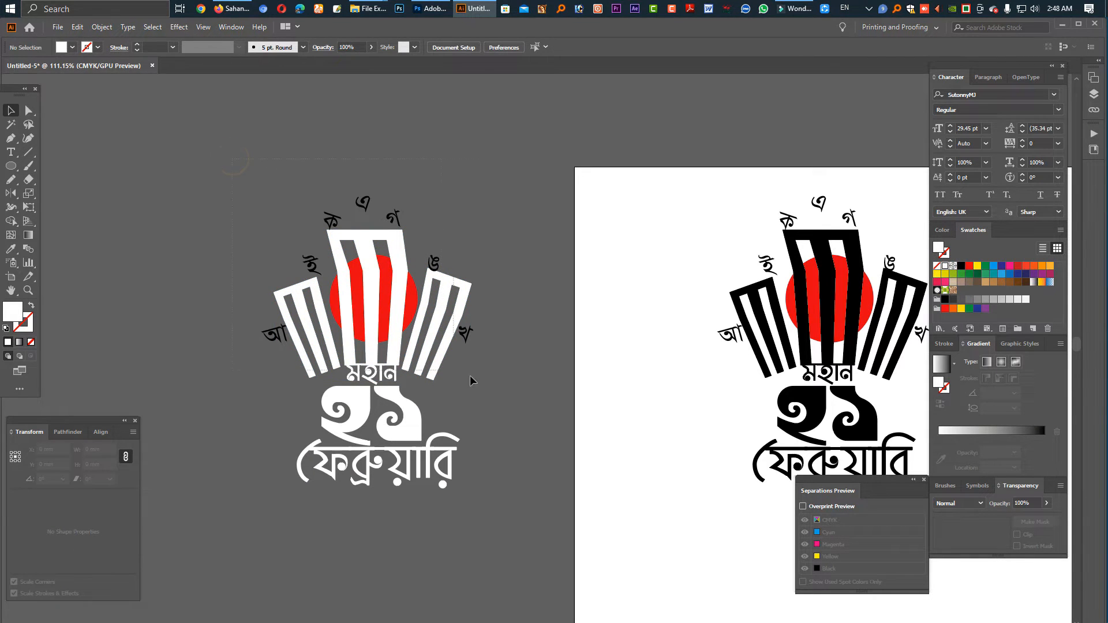
{"action": "left_click_drag", "start_coordinate": [505, 359], "coordinate": [506, 357]}
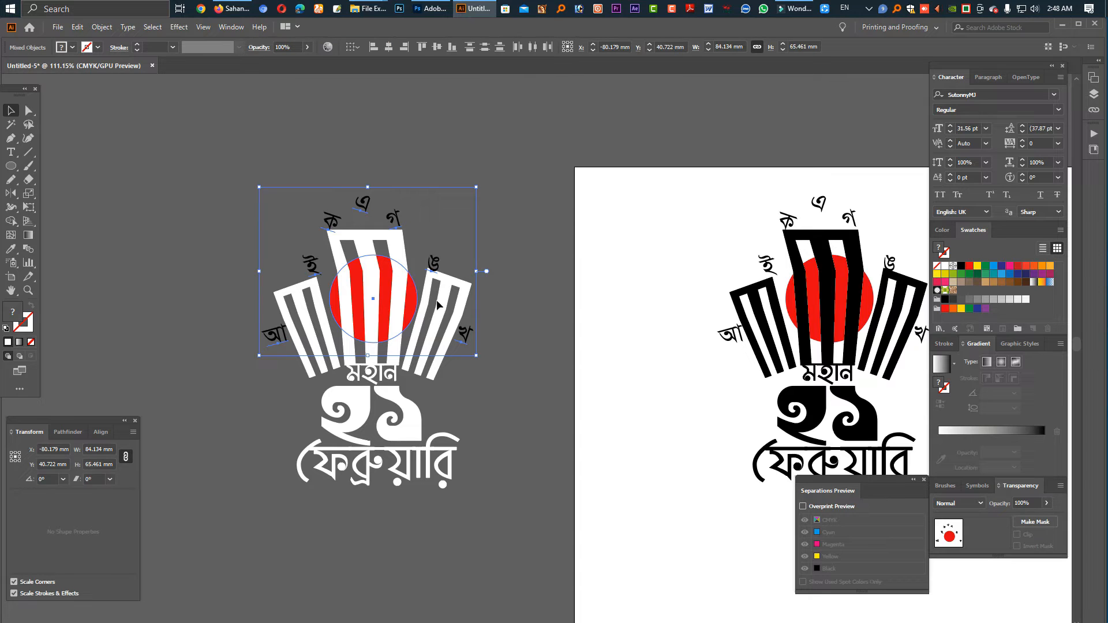
{"action": "left_click", "coordinate": [415, 292], "text": "shift"}
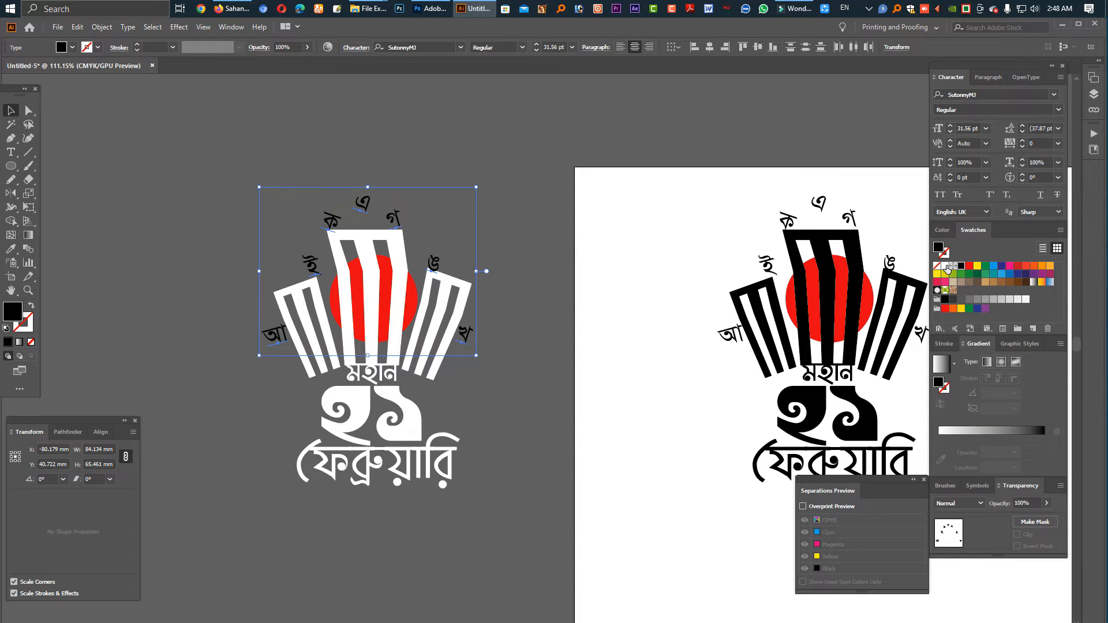
{"action": "left_click", "coordinate": [945, 266]}
{"action": "left_click", "coordinate": [486, 396]}
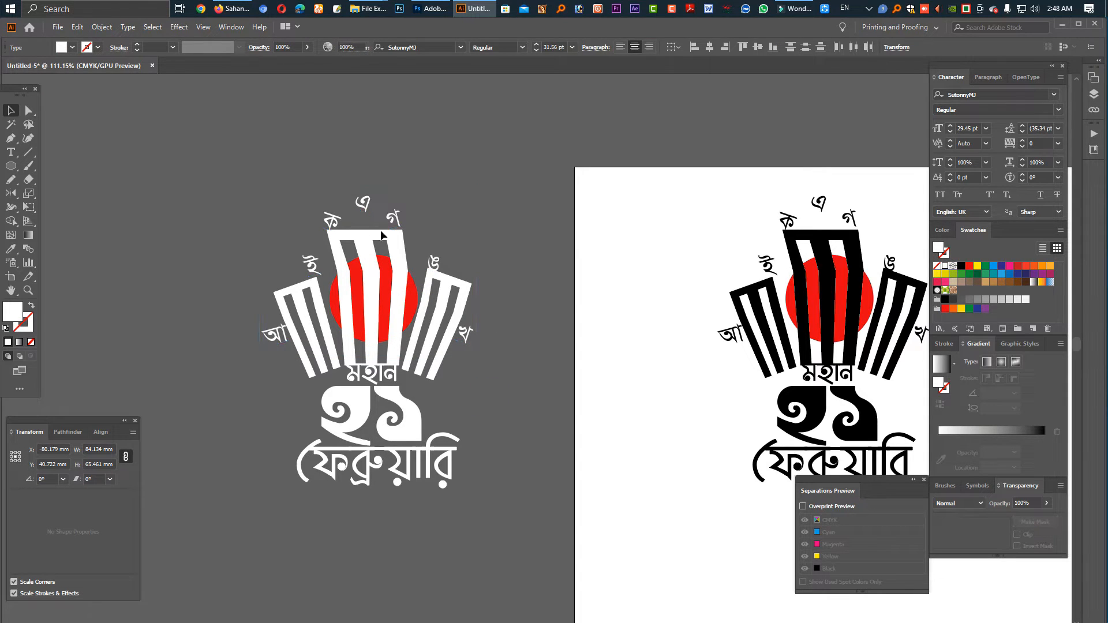
Nudge the duplicate's letters ক, আ and ঙ slightly outward, away from the white pillars.
{"action": "left_click", "coordinate": [332, 221]}
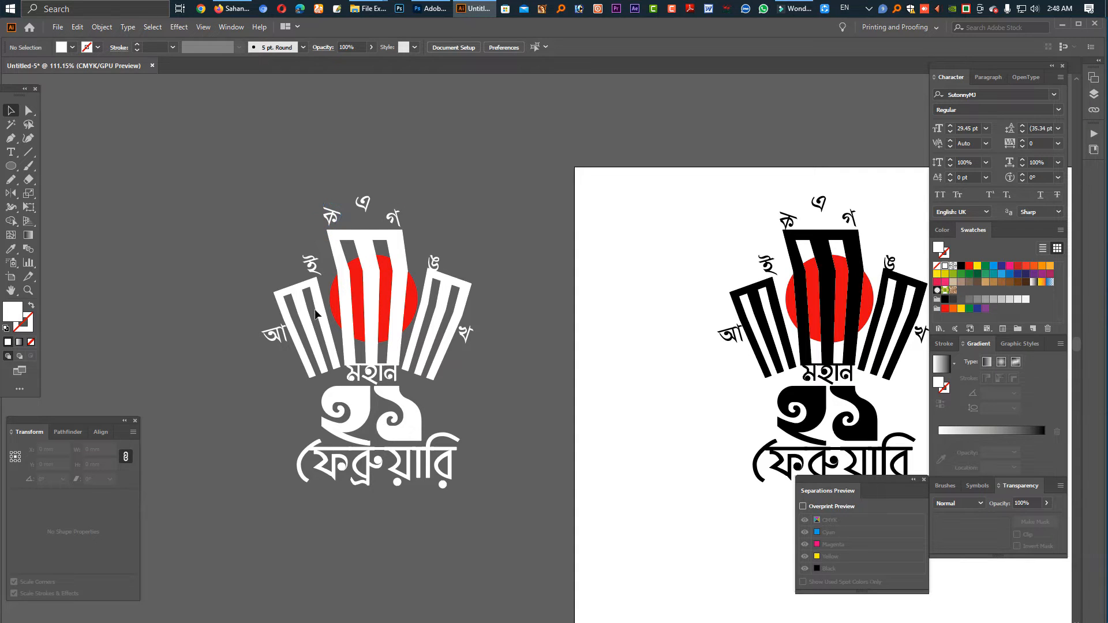
{"action": "left_click", "coordinate": [272, 335]}
{"action": "left_click", "coordinate": [320, 311]}
{"action": "left_click", "coordinate": [437, 265]}
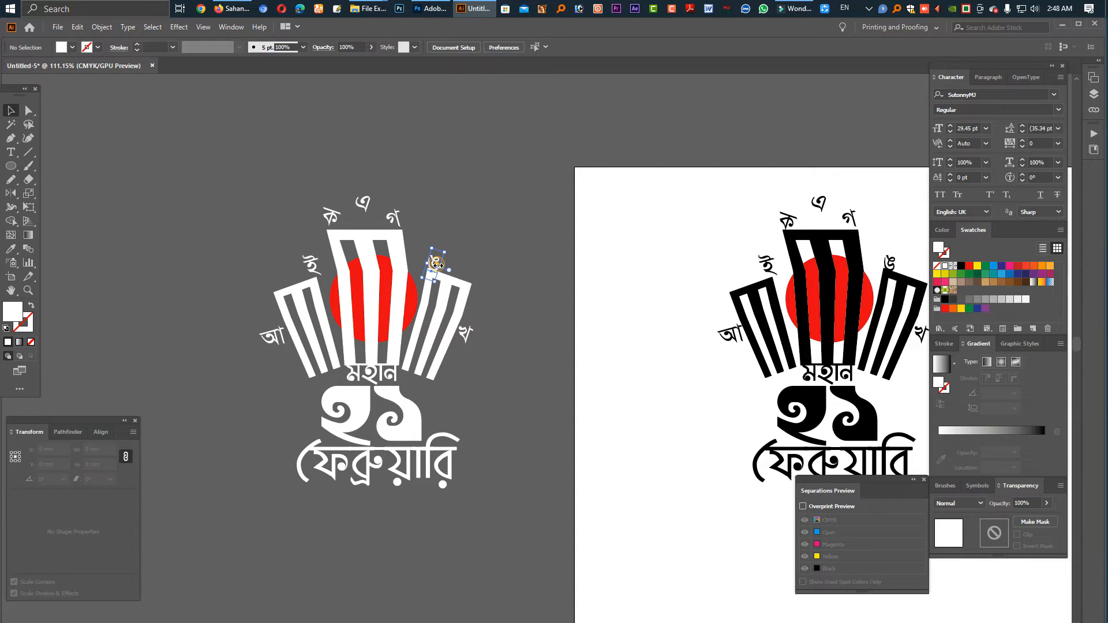
{"action": "left_click_drag", "start_coordinate": [436, 264], "coordinate": [438, 258]}
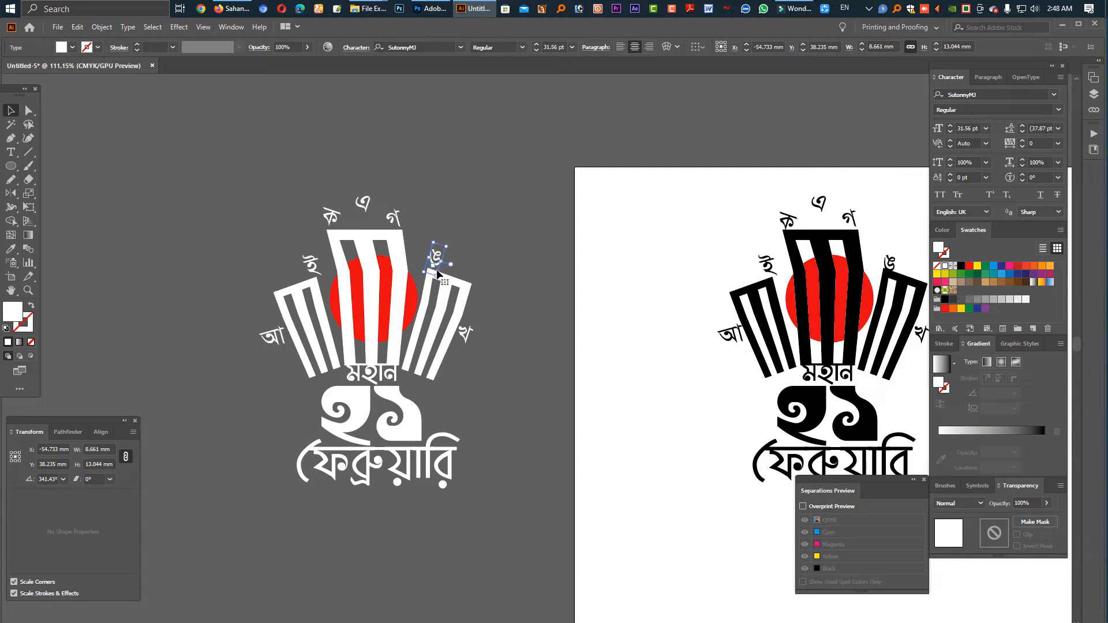
Recolour all the scattered letters around the duplicate's pillars light grey, excluding the pillars and the circle.
{"action": "left_click_drag", "start_coordinate": [494, 339], "coordinate": [175, 198]}
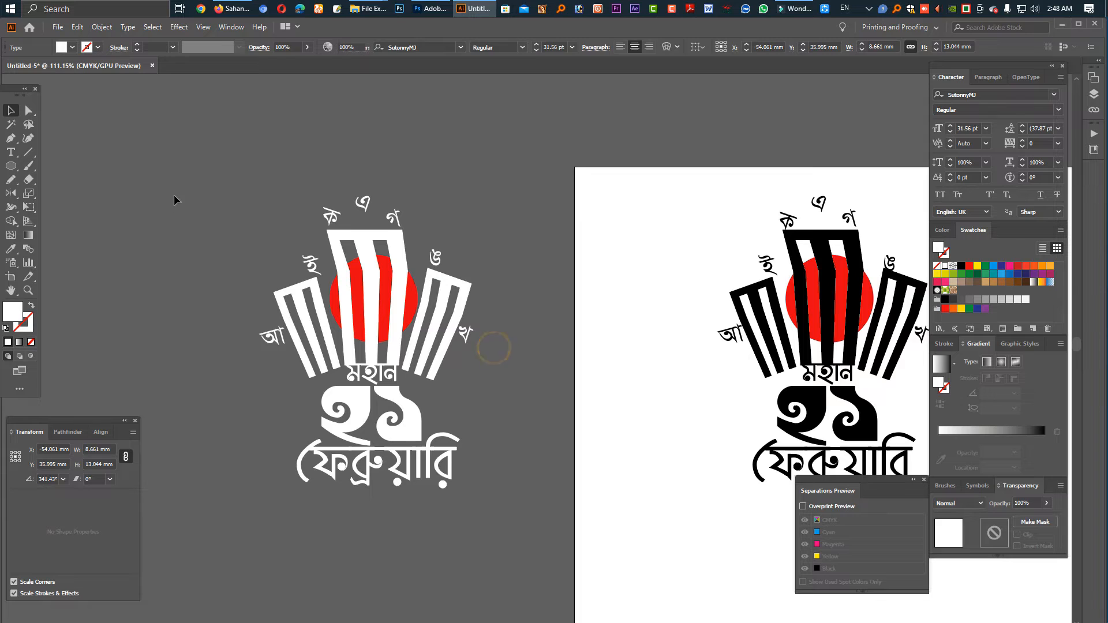
{"action": "left_click", "coordinate": [381, 315], "text": "shift"}
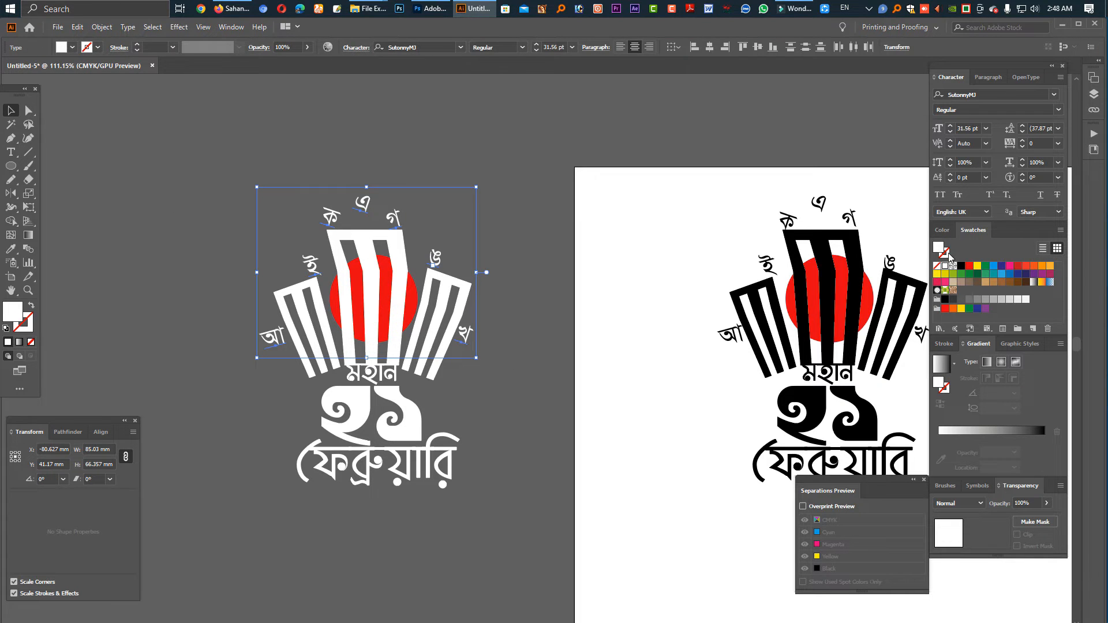
{"action": "left_click", "coordinate": [1002, 300]}
{"action": "left_click", "coordinate": [537, 373]}
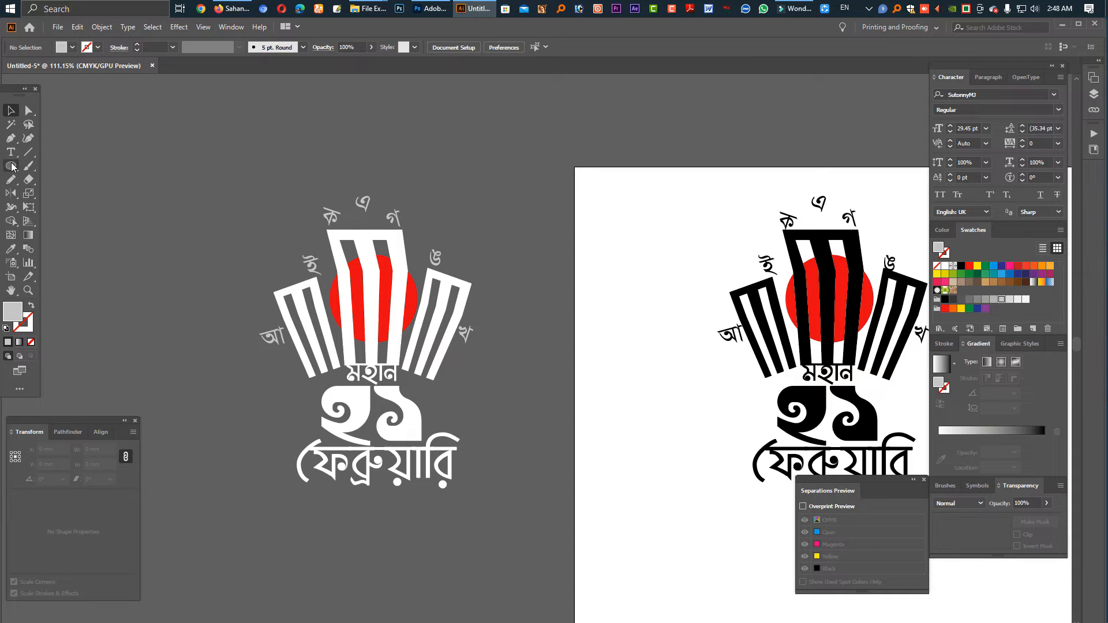
Draw a rectangle about 112 × 183 mm over the duplicate emblem, fill it black and send it to the back.
{"action": "left_click_drag", "start_coordinate": [12, 167], "coordinate": [52, 167]}
{"action": "left_click_drag", "start_coordinate": [220, 132], "coordinate": [507, 603]}
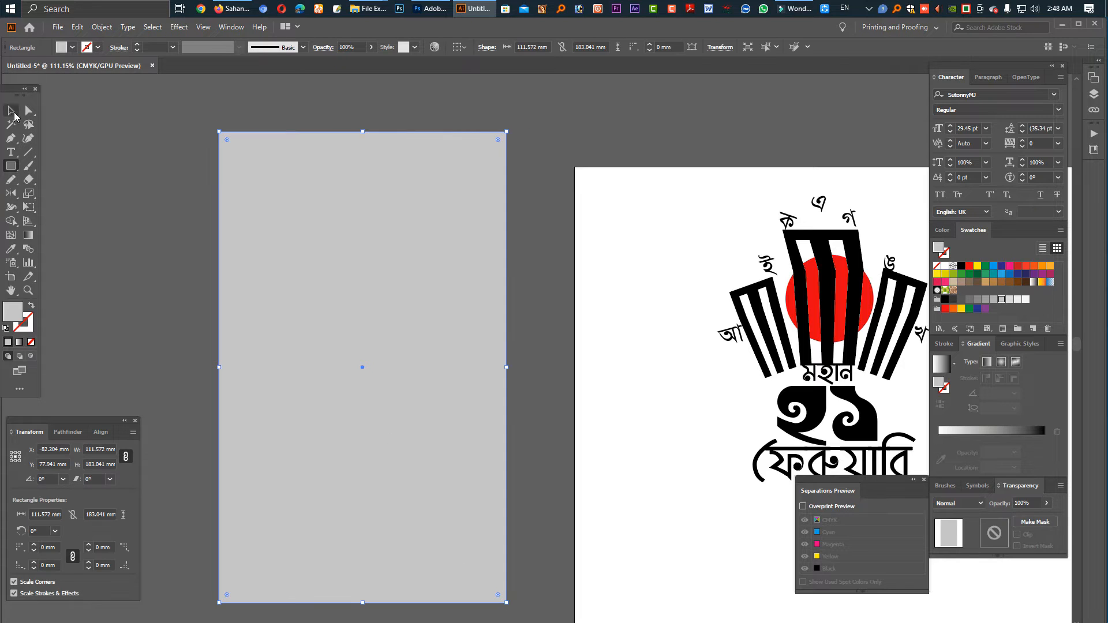
{"action": "left_click", "coordinate": [12, 111]}
{"action": "left_click", "coordinate": [962, 267]}
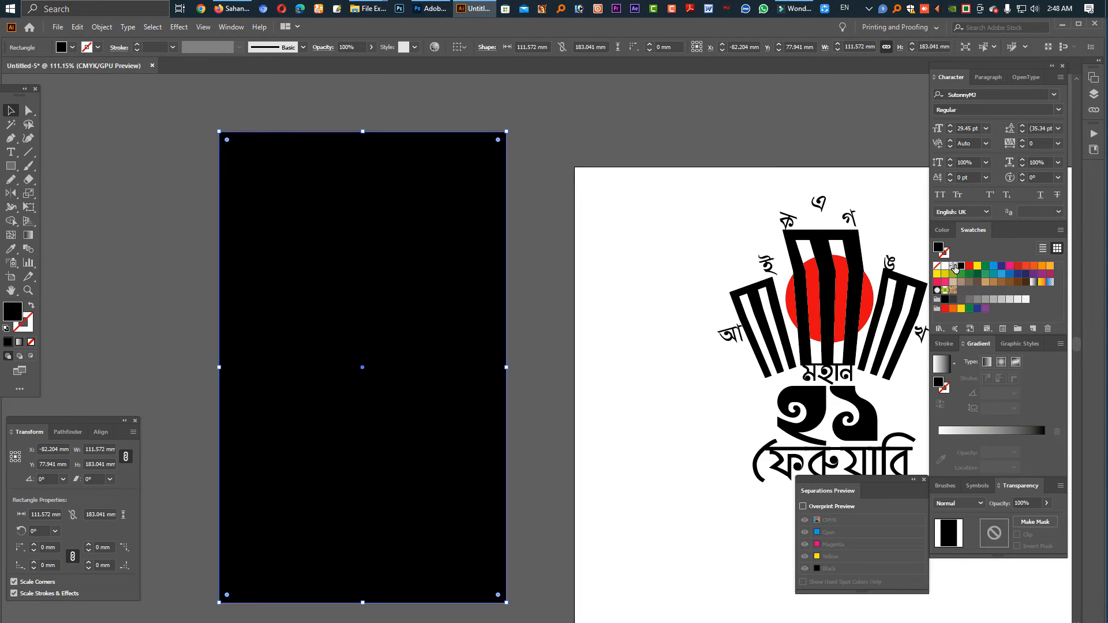
{"action": "key", "text": "ctrl+shift+bracketleft"}
{"action": "left_click", "coordinate": [688, 378]}
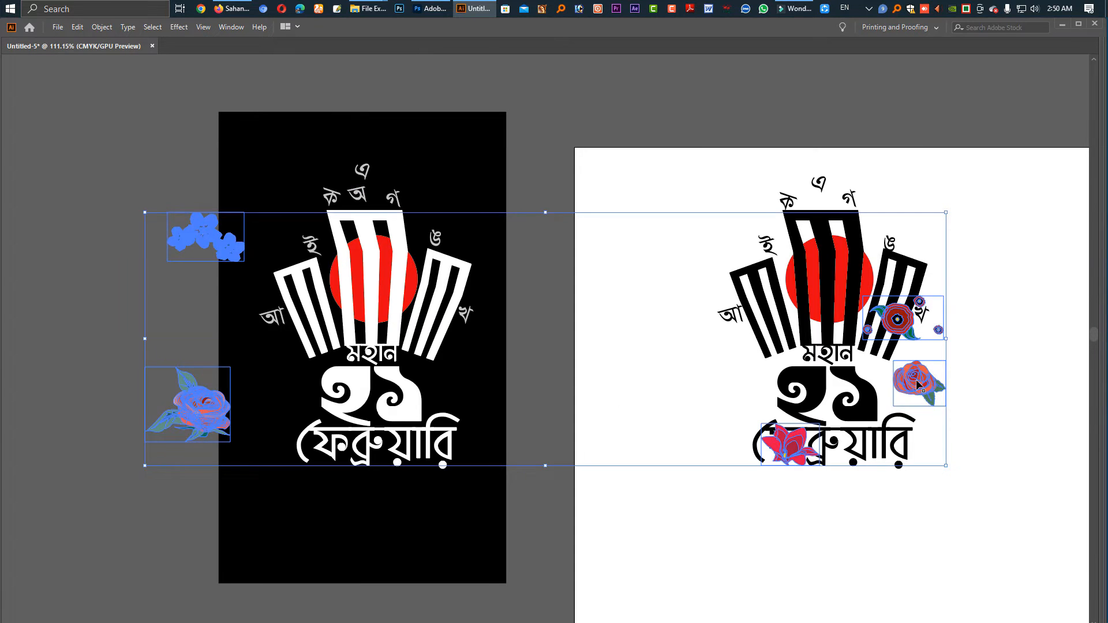
Move the set of flower illustrations together so that they lie clear of both emblems.
{"action": "left_click_drag", "start_coordinate": [198, 410], "coordinate": [600, 430]}
{"action": "scroll", "coordinate": [600, 430], "scroll_direction": "down", "scroll_amount": 3}
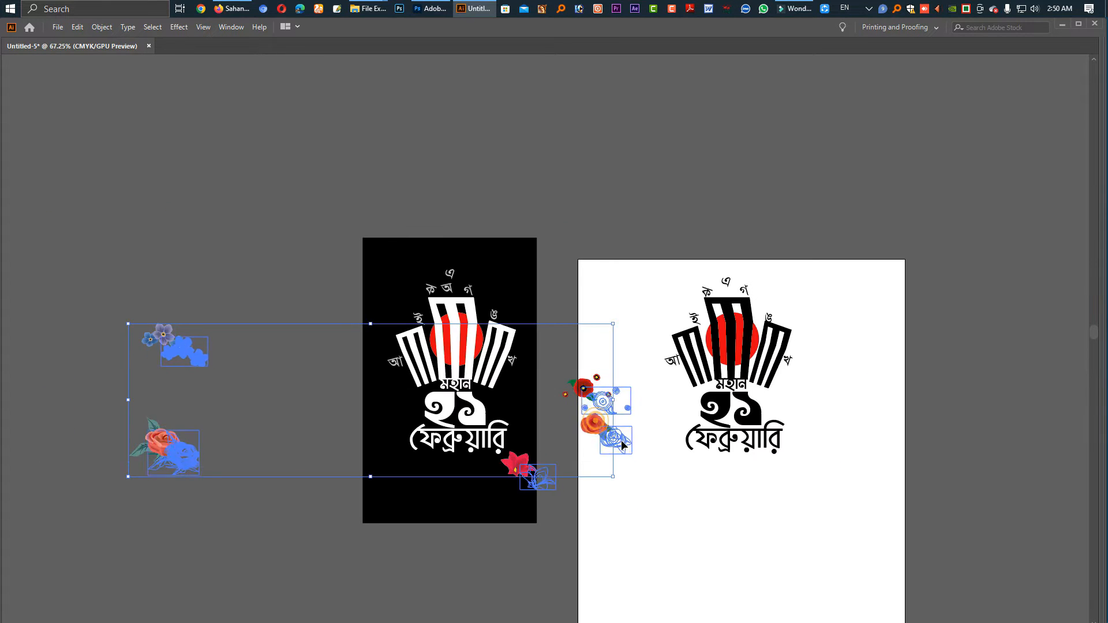
{"action": "left_click", "coordinate": [293, 478]}
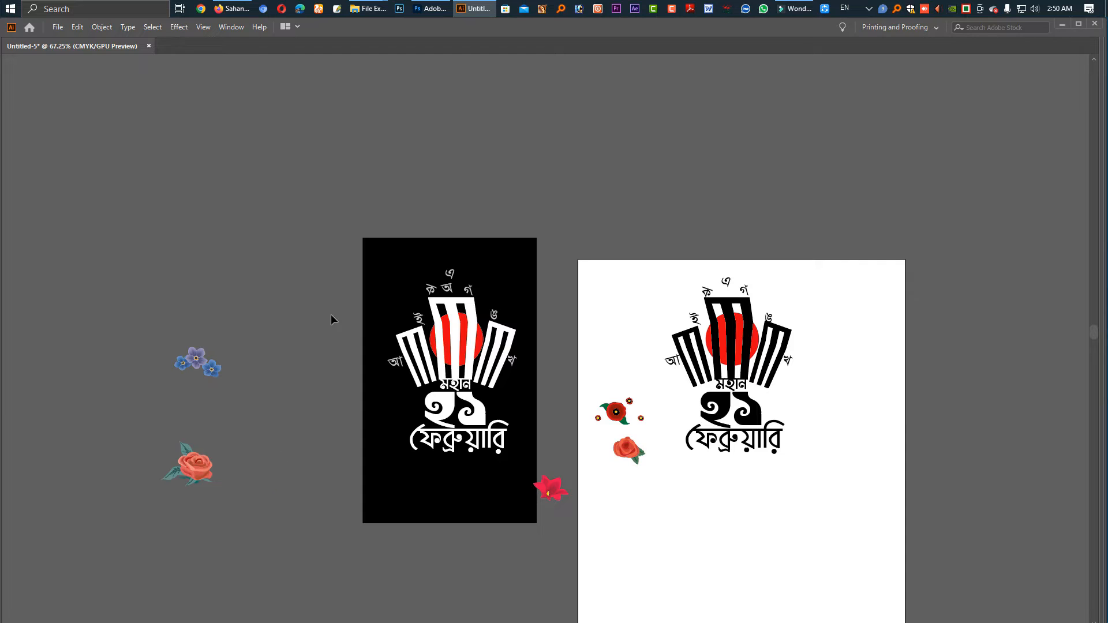
Bring the hidden panels back and open the Flowers symbol library.
{"action": "key", "text": "Tab"}
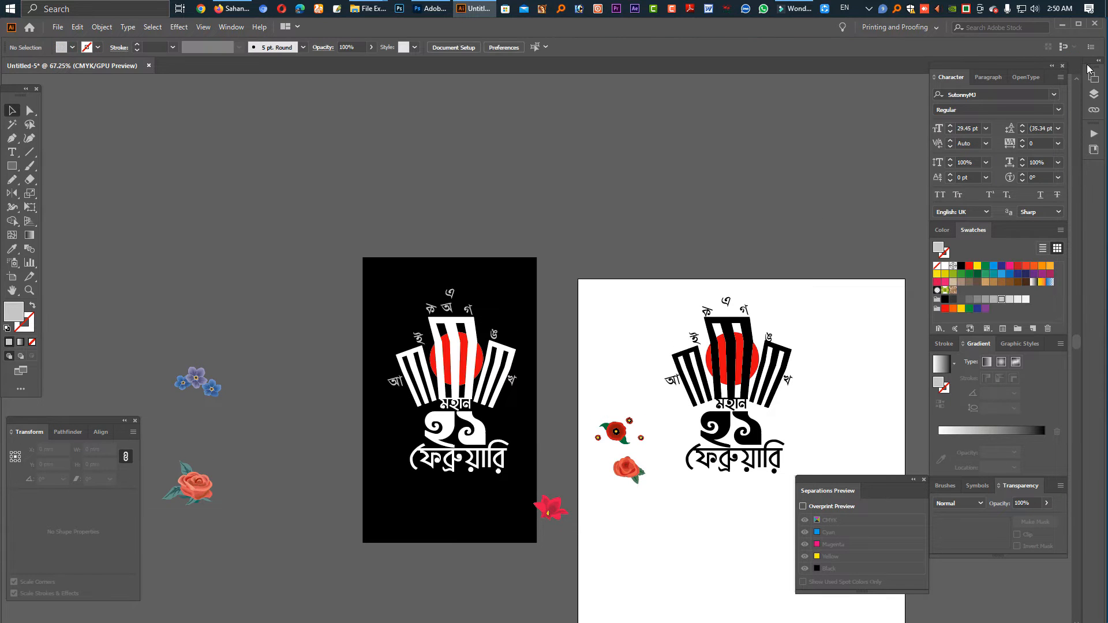
{"action": "left_click", "coordinate": [976, 486]}
{"action": "left_click", "coordinate": [1061, 487]}
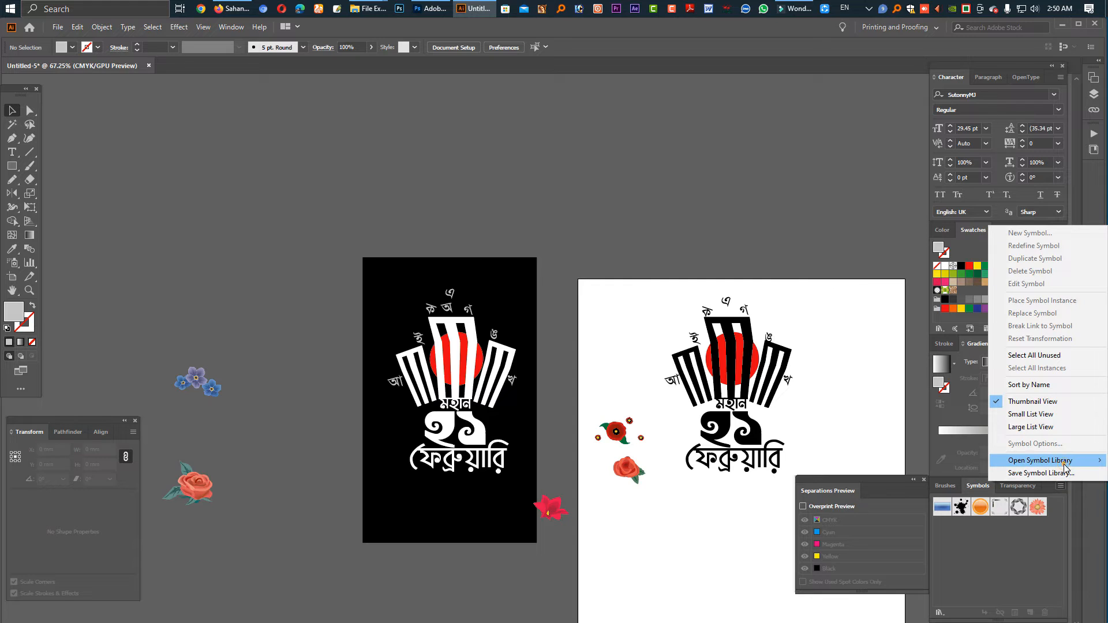
{"action": "mouse_move", "coordinate": [1065, 461]}
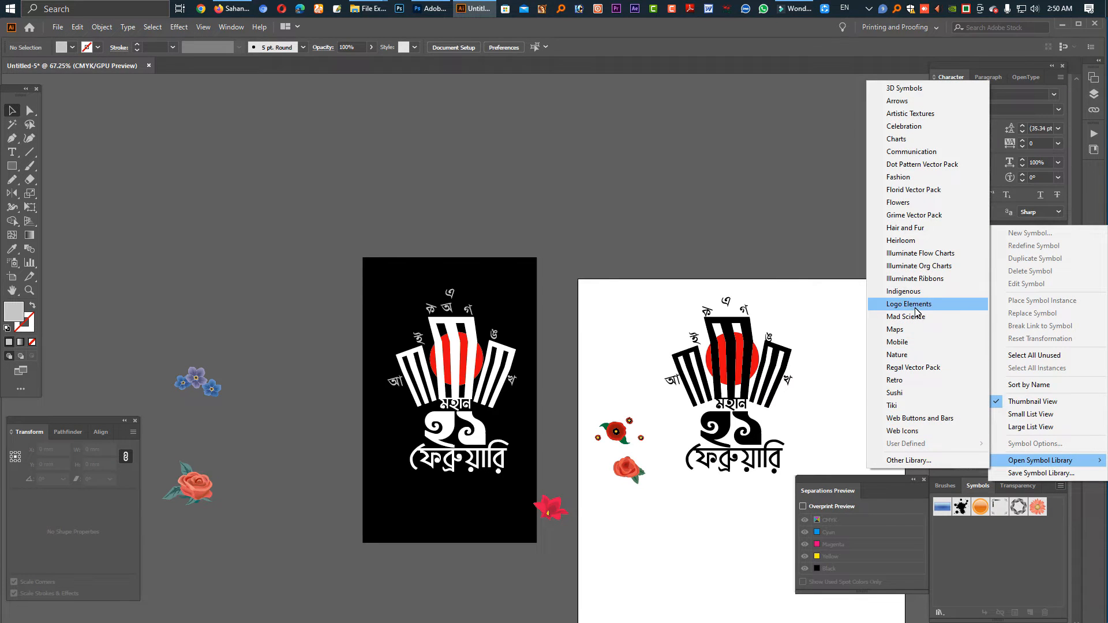
{"action": "left_click", "coordinate": [898, 202]}
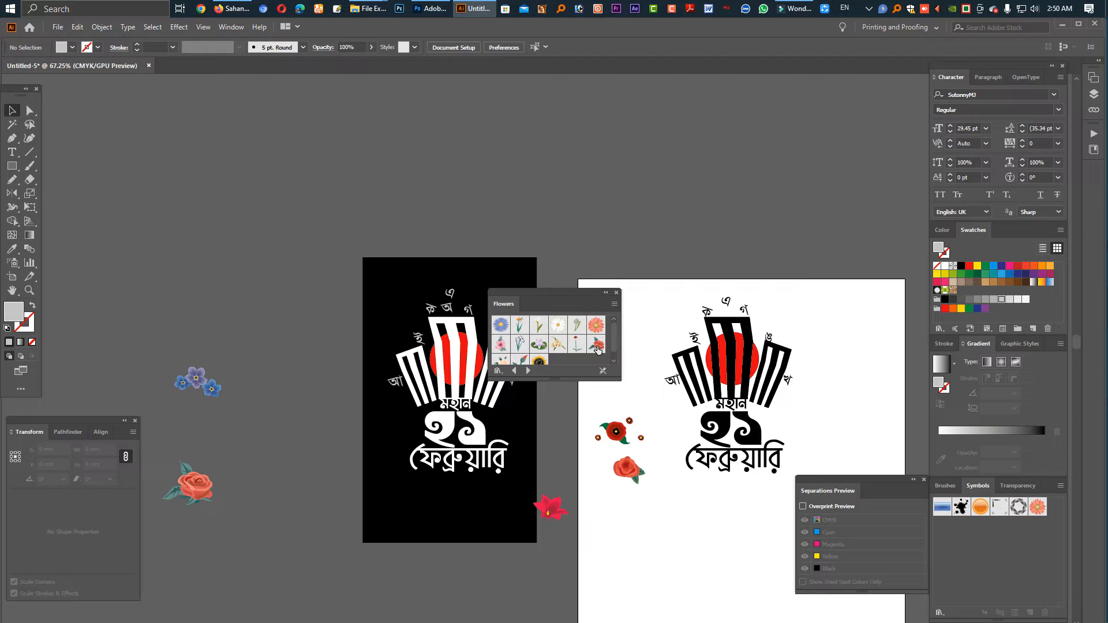
Place the Red Rose, white daisy, orange gerbera, Hibiscus and Rose symbols beside the black rectangle and close the Flowers library.
{"action": "left_click_drag", "start_coordinate": [597, 347], "coordinate": [322, 371]}
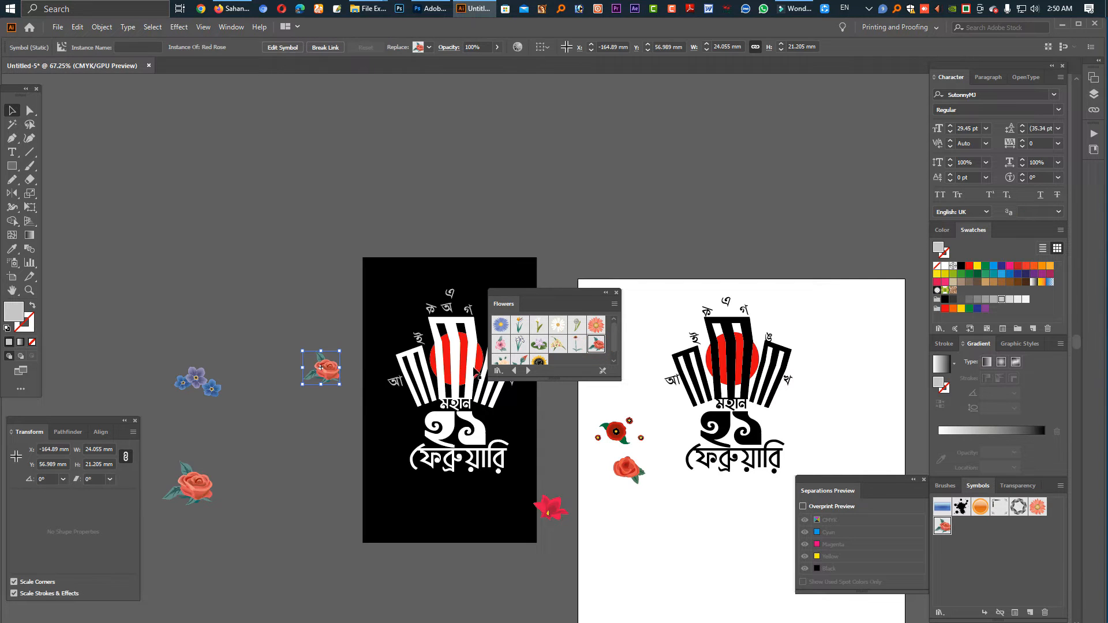
{"action": "left_click_drag", "start_coordinate": [558, 325], "coordinate": [322, 321]}
{"action": "left_click_drag", "start_coordinate": [596, 326], "coordinate": [274, 446]}
{"action": "left_click_drag", "start_coordinate": [501, 344], "coordinate": [298, 424]}
{"action": "scroll", "coordinate": [545, 353], "scroll_direction": "down", "scroll_amount": 1}
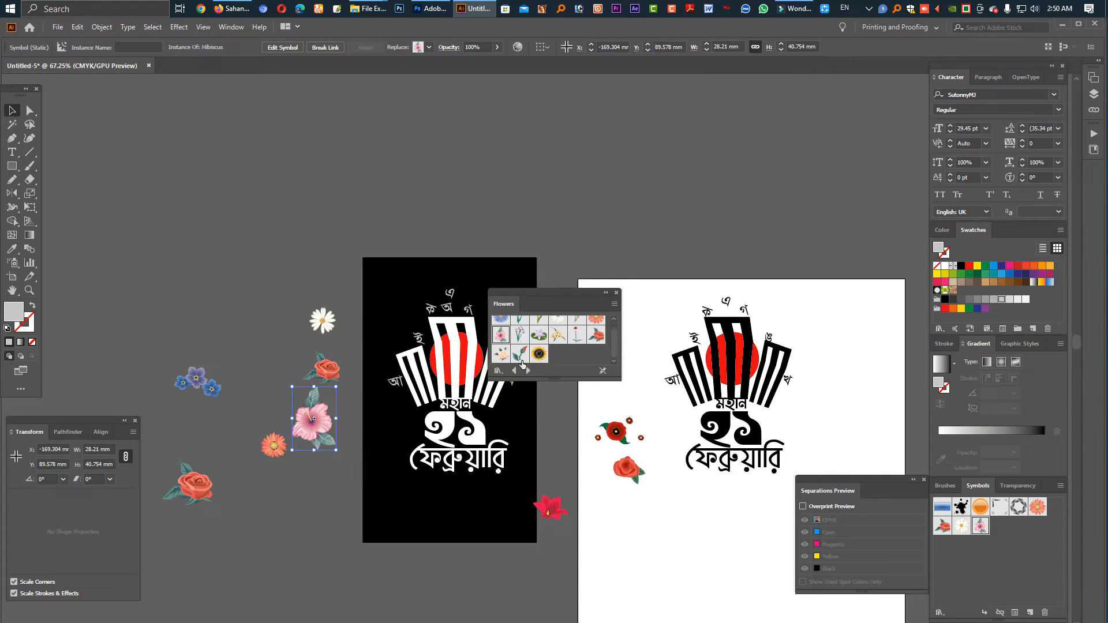
{"action": "left_click_drag", "start_coordinate": [507, 360], "coordinate": [281, 385]}
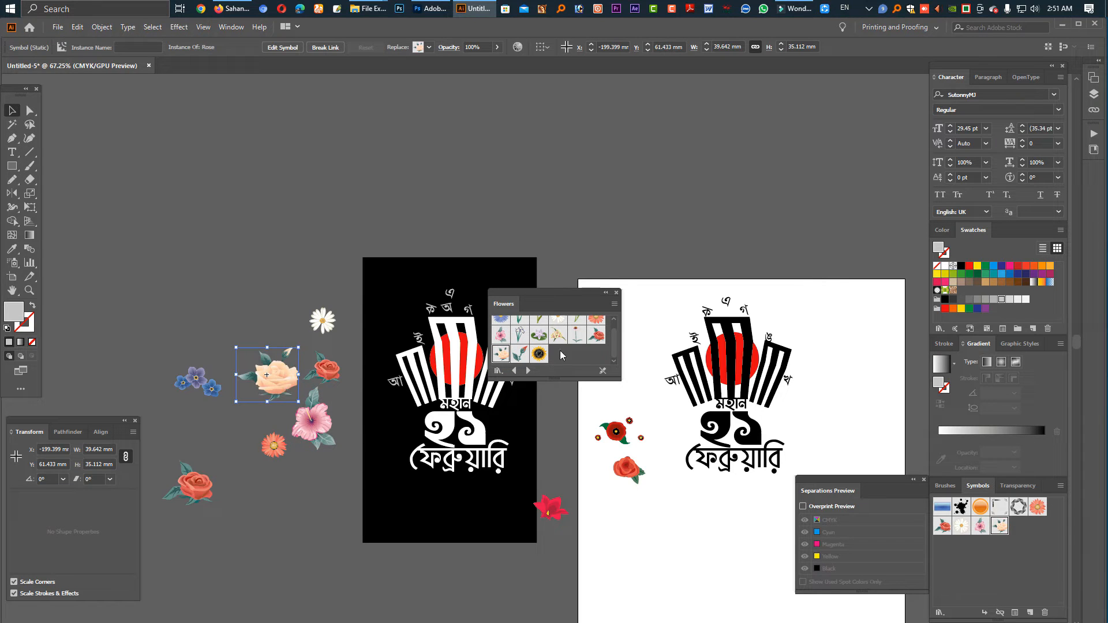
{"action": "left_click", "coordinate": [617, 293]}
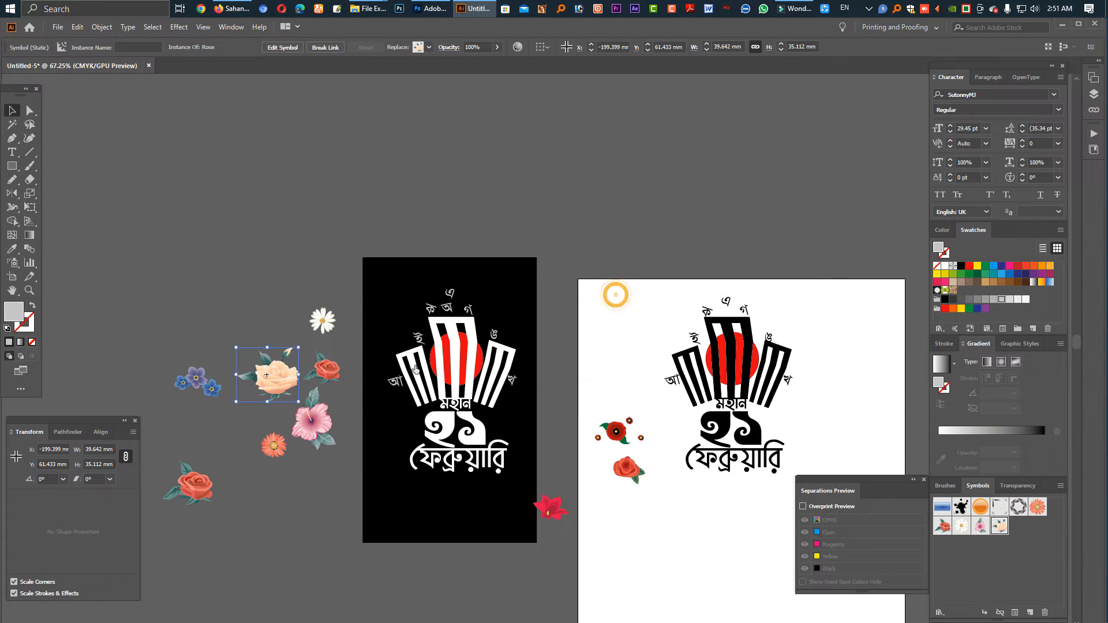
Expand the Red Rose symbol instance beside the black rectangle into editable artwork.
{"action": "scroll", "coordinate": [333, 373], "scroll_direction": "up", "scroll_amount": 2}
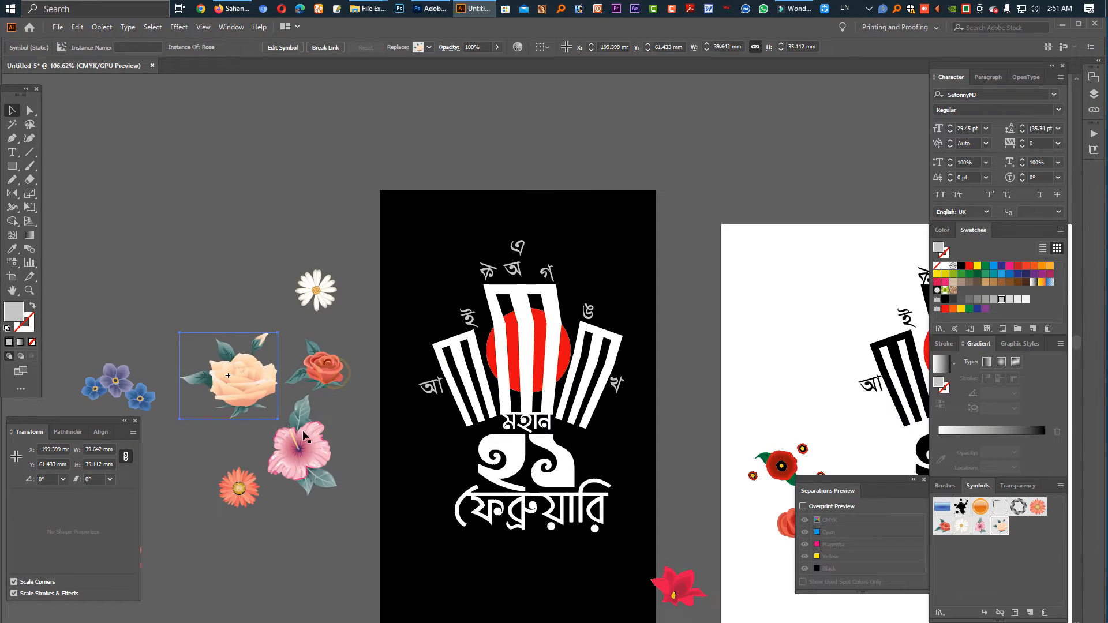
{"action": "left_click", "coordinate": [314, 469]}
{"action": "left_click", "coordinate": [318, 366]}
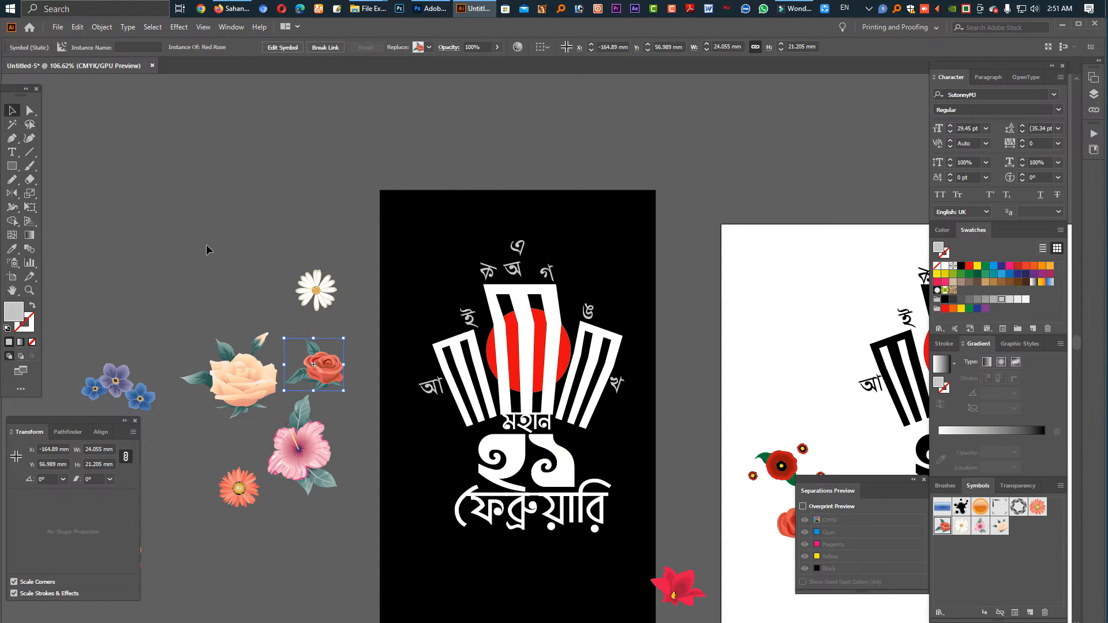
{"action": "left_click", "coordinate": [100, 28]}
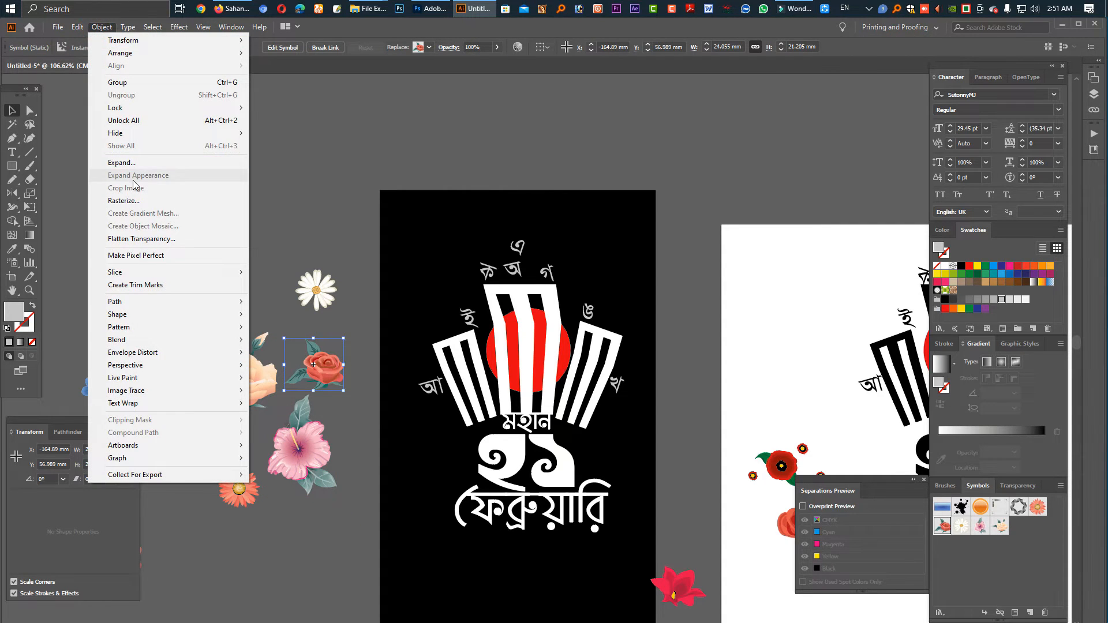
{"action": "left_click", "coordinate": [139, 164]}
{"action": "left_click", "coordinate": [526, 373]}
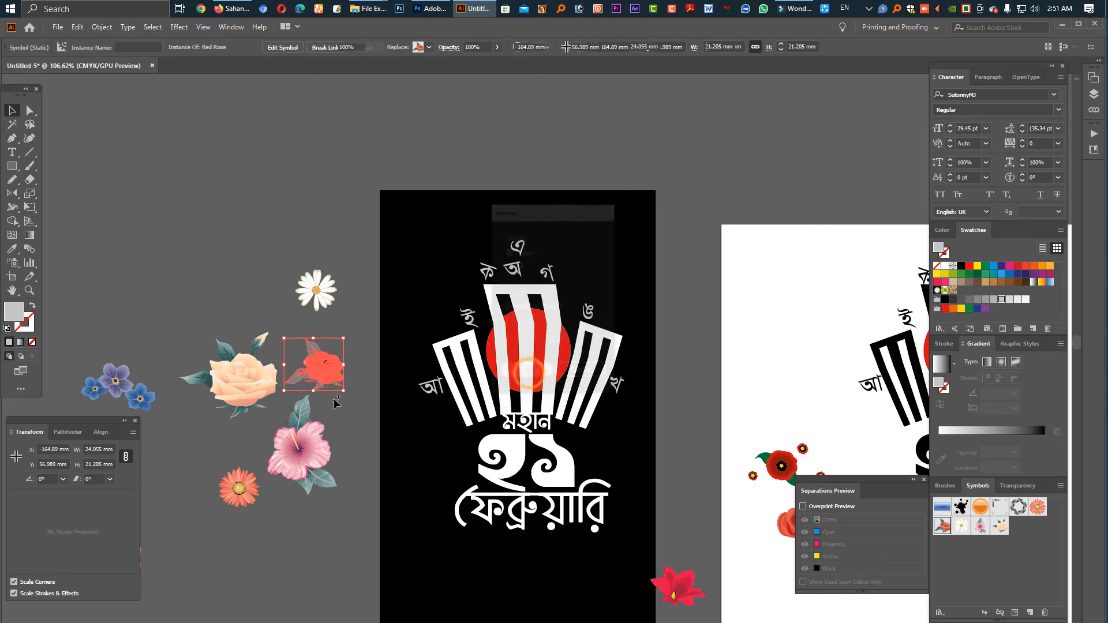
{"action": "left_click", "coordinate": [346, 404]}
Move the magenta flower onto the white emblem, beside the word মহান at the foot of the right small pillar.
{"action": "scroll", "coordinate": [386, 449], "scroll_direction": "down", "scroll_amount": 3}
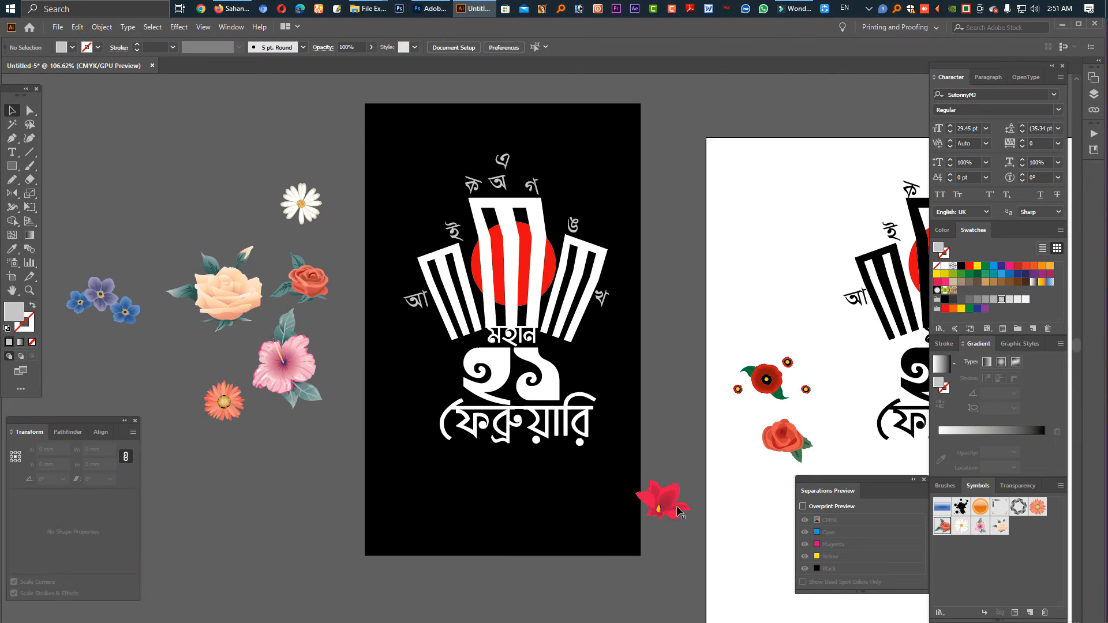
{"action": "left_click", "coordinate": [665, 504]}
{"action": "left_click_drag", "start_coordinate": [585, 380], "coordinate": [565, 337]}
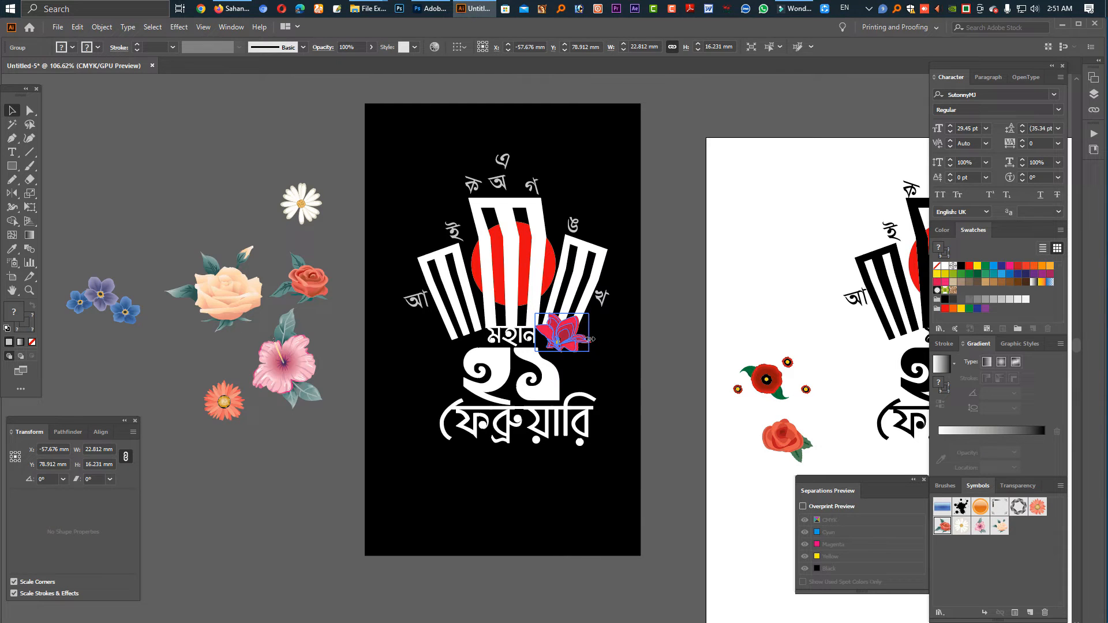
{"action": "left_click", "coordinate": [658, 396]}
Break the dark red flower cluster with green leaves on the white artboard into separate pieces.
{"action": "left_click", "coordinate": [775, 397]}
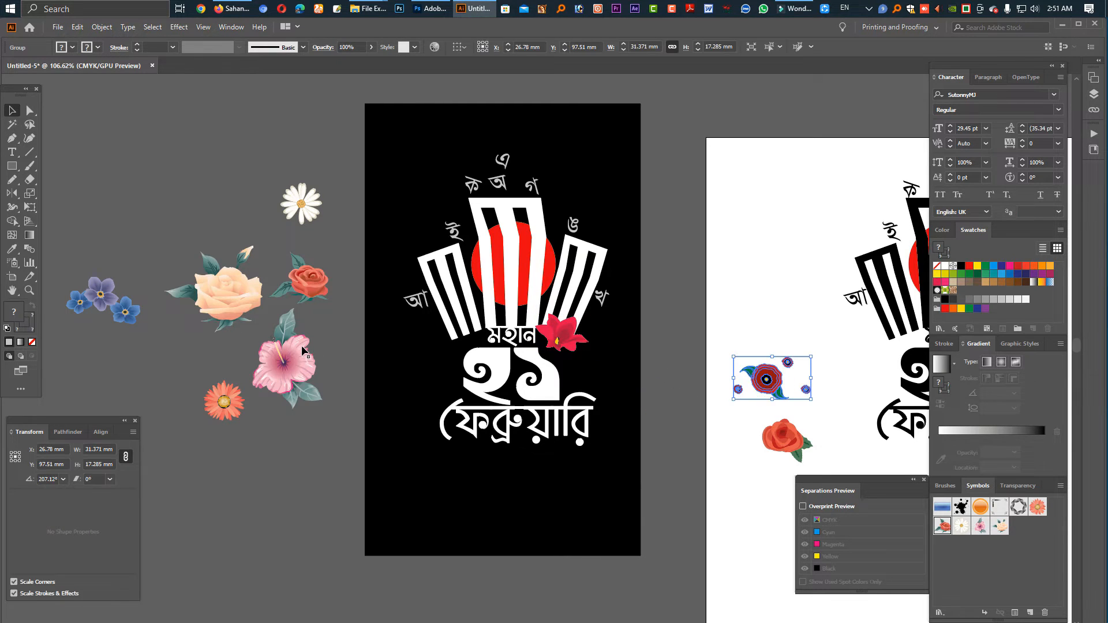
{"action": "left_click", "coordinate": [301, 300]}
{"action": "key", "text": "Tab"}
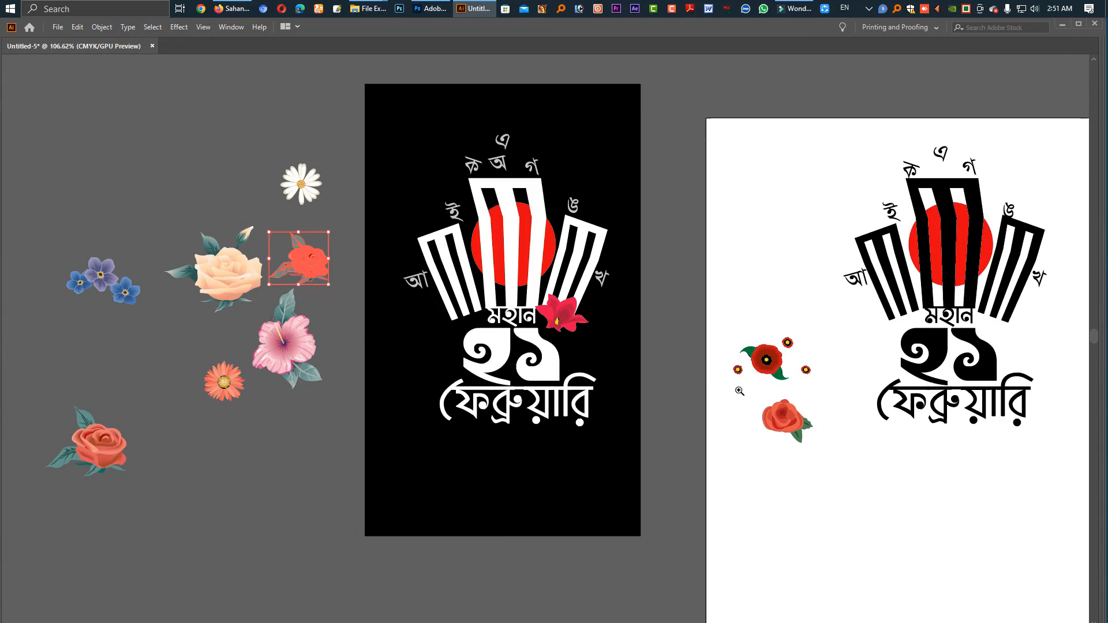
{"action": "scroll", "coordinate": [750, 409], "scroll_direction": "up", "scroll_amount": 1}
{"action": "left_click", "coordinate": [782, 370]}
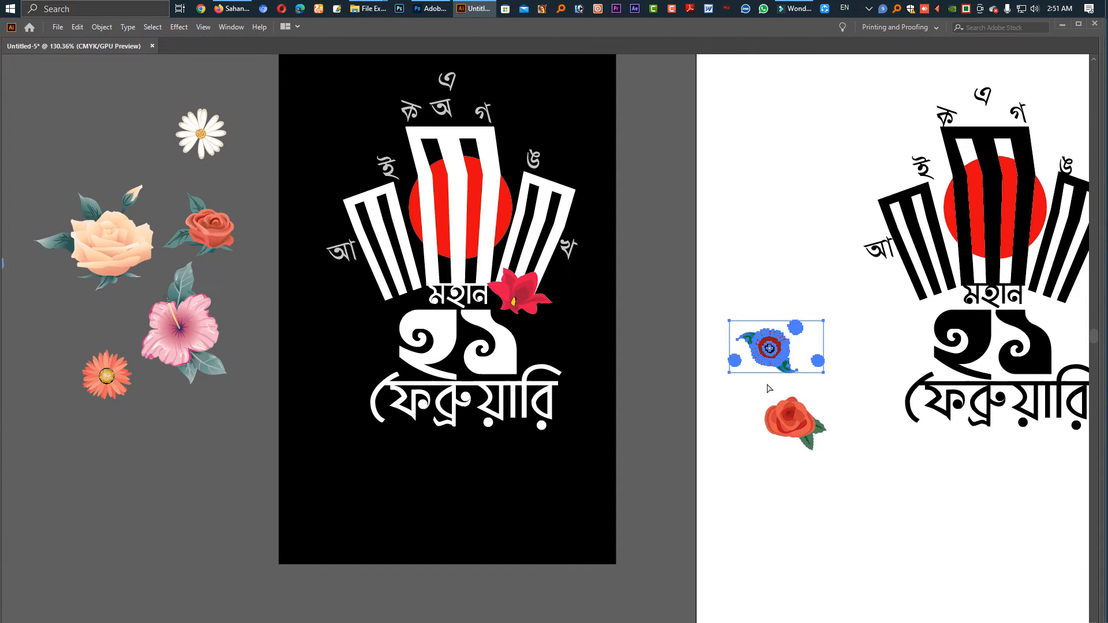
{"action": "left_click", "coordinate": [799, 381]}
{"action": "left_click", "coordinate": [784, 374]}
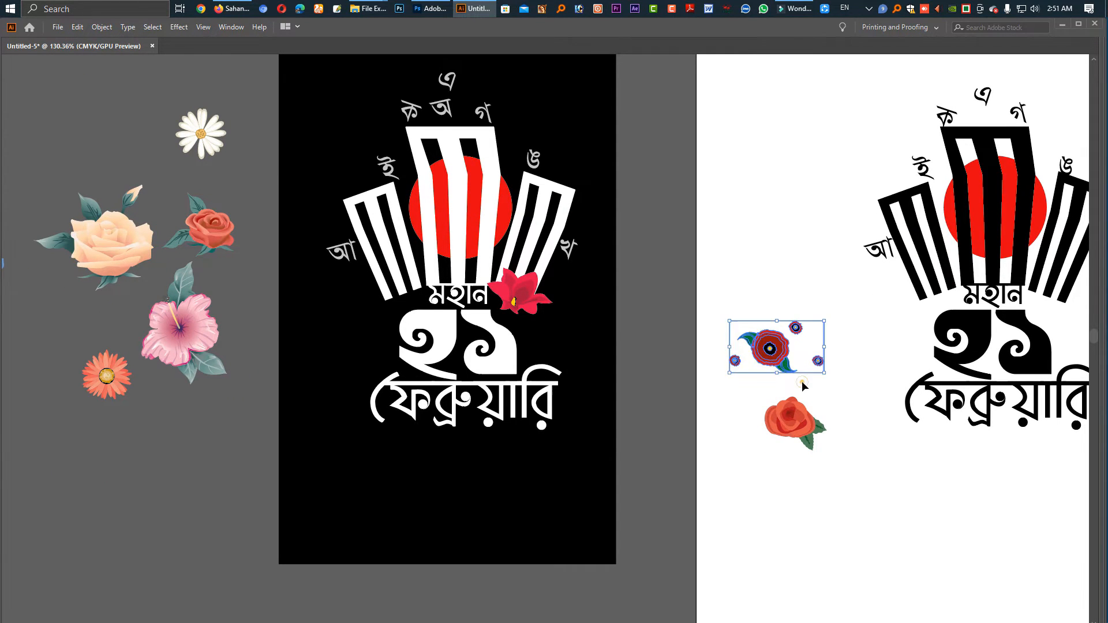
{"action": "key", "text": "Tab"}
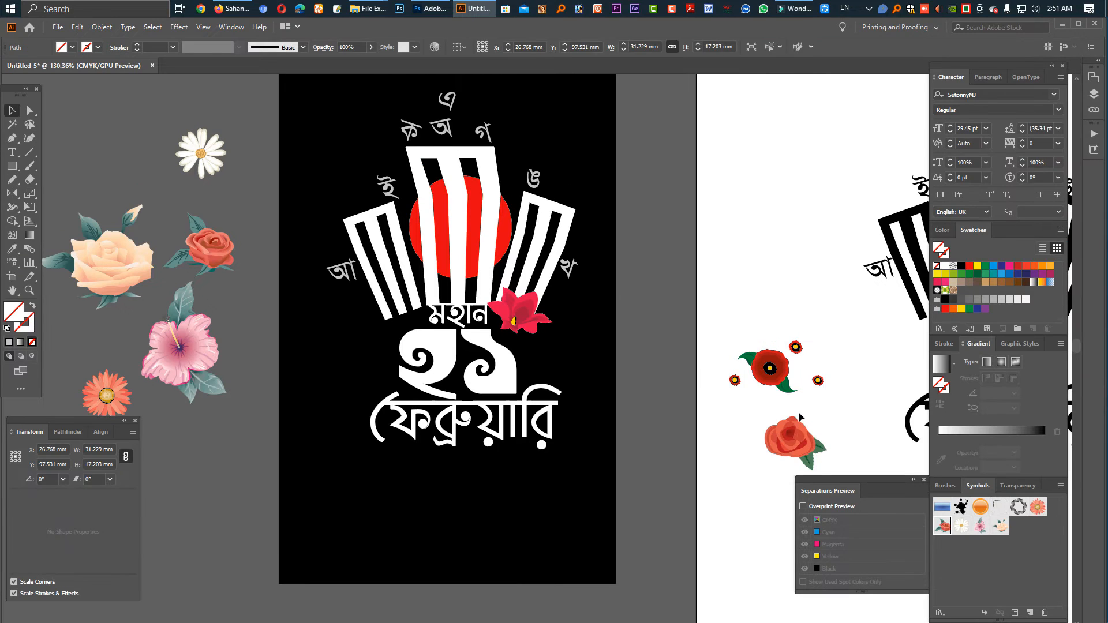
{"action": "left_click", "coordinate": [795, 393]}
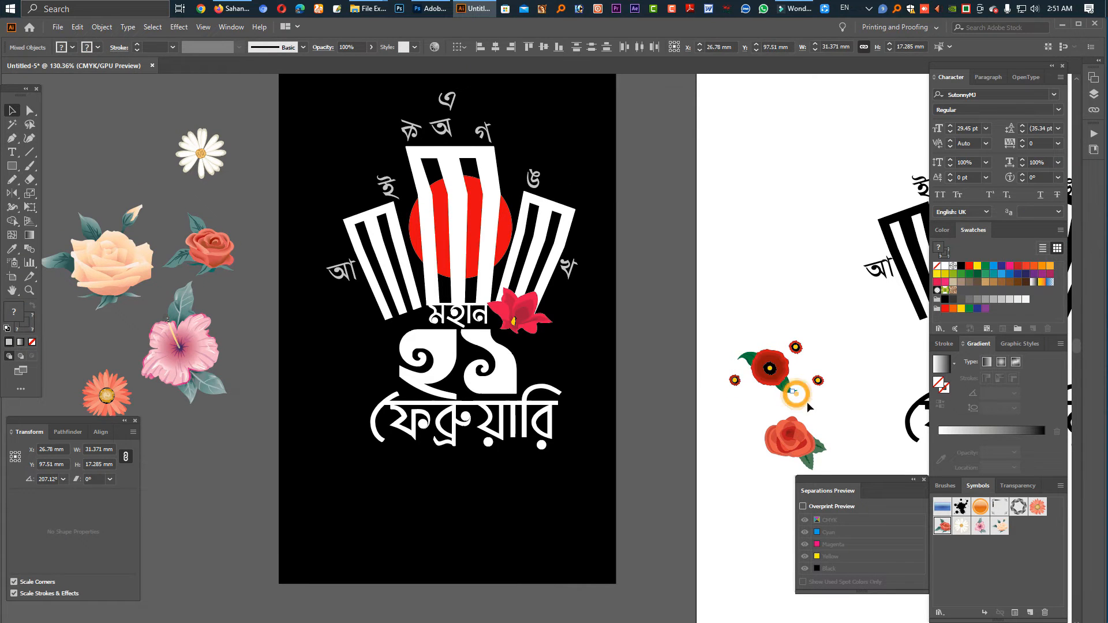
Tuck green leaves behind the magenta flower and place the red rose at the foot of the emblem's left small pillar.
{"action": "scroll", "coordinate": [503, 315], "scroll_direction": "up", "scroll_amount": 5}
{"action": "left_click", "coordinate": [566, 376]}
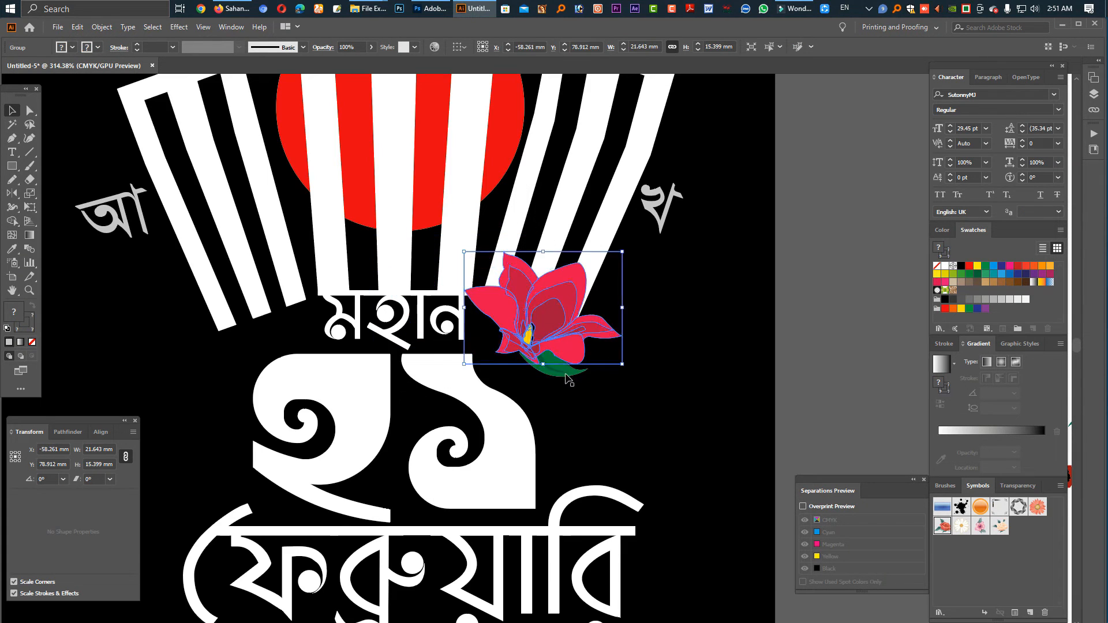
{"action": "left_click", "coordinate": [500, 341]}
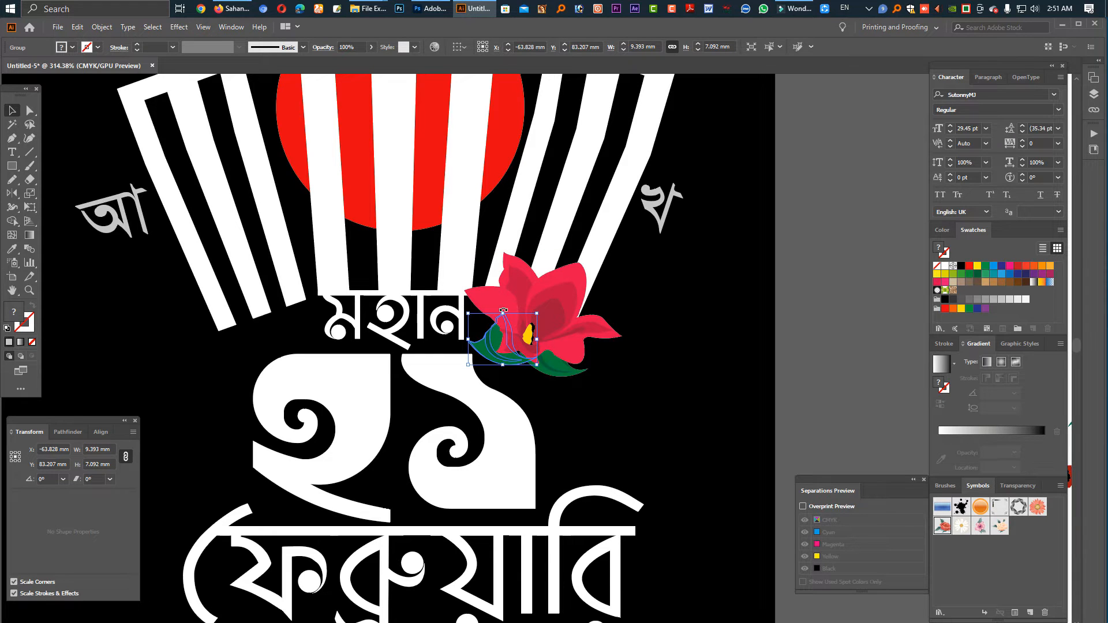
{"action": "left_click_drag", "start_coordinate": [503, 310], "coordinate": [426, 437]}
{"action": "left_click", "coordinate": [705, 458]}
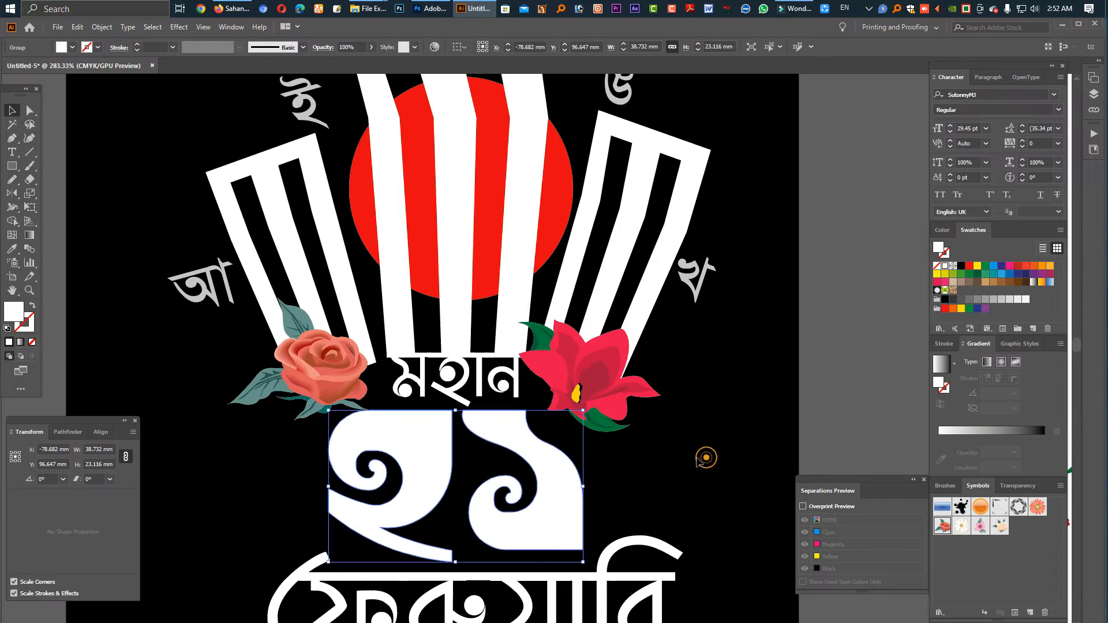
{"action": "left_click_drag", "start_coordinate": [626, 474], "coordinate": [508, 448]}
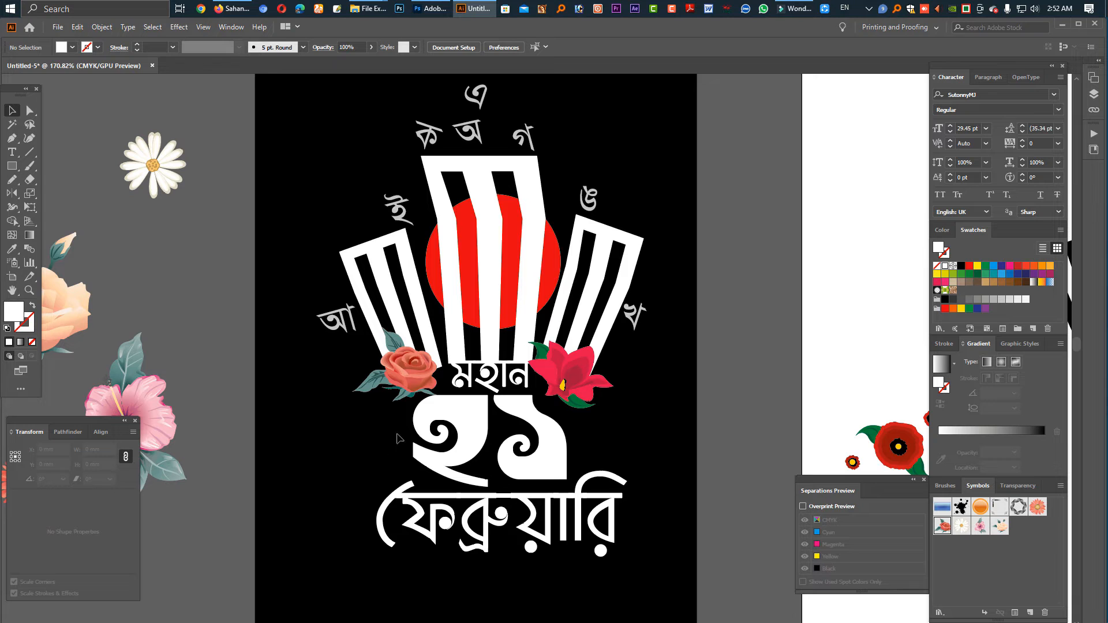
{"action": "left_click_drag", "start_coordinate": [437, 484], "coordinate": [353, 451]}
Place ssssss.psd from the desktop onto the emblem, with its layers flattened to a single image.
{"action": "left_click", "coordinate": [59, 28]}
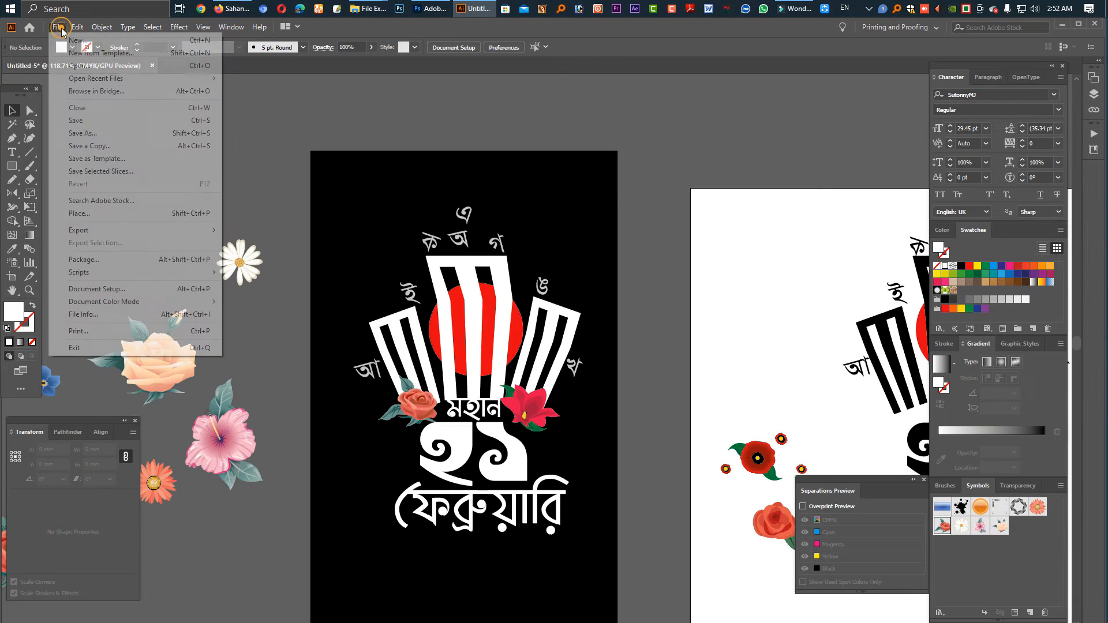
{"action": "left_click", "coordinate": [121, 214]}
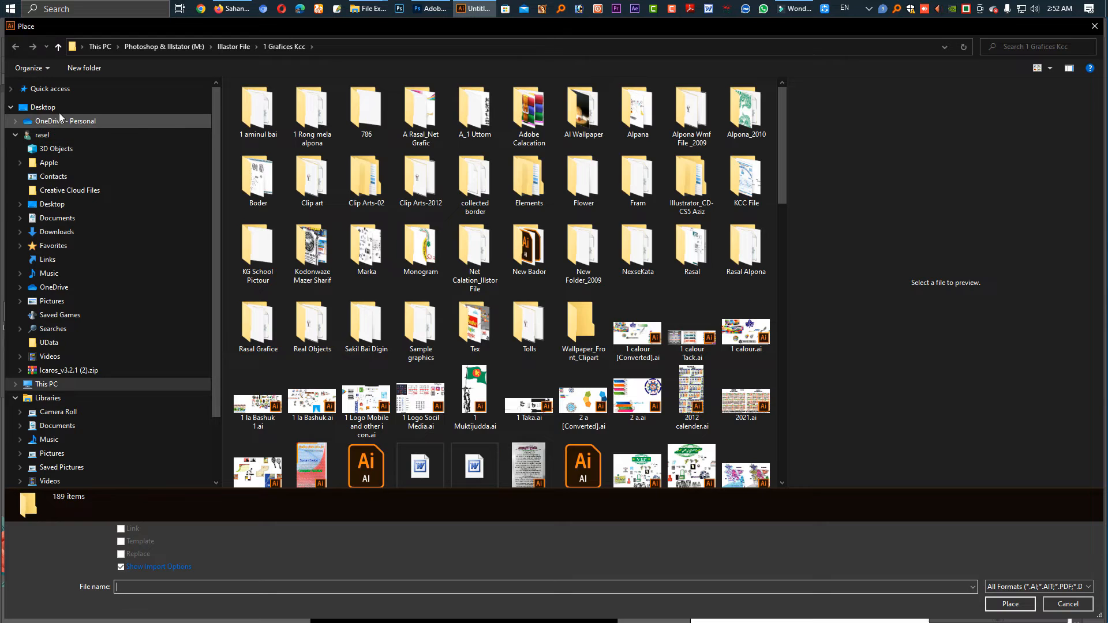
{"action": "left_click", "coordinate": [59, 111]}
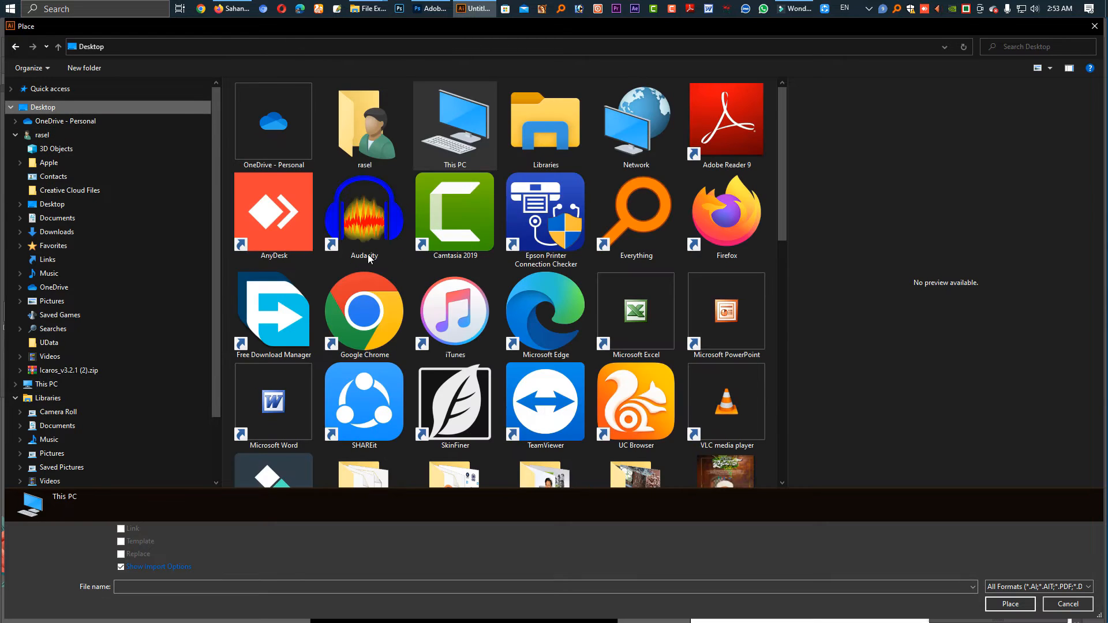
{"action": "scroll", "coordinate": [510, 384], "scroll_direction": "down", "scroll_amount": 10}
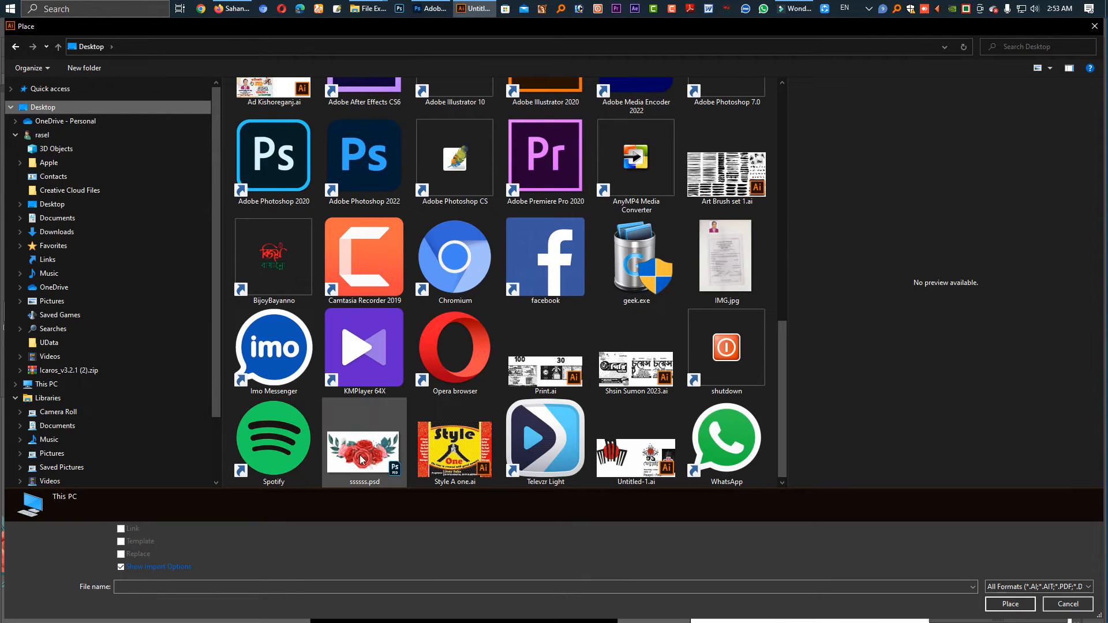
{"action": "left_click", "coordinate": [356, 462]}
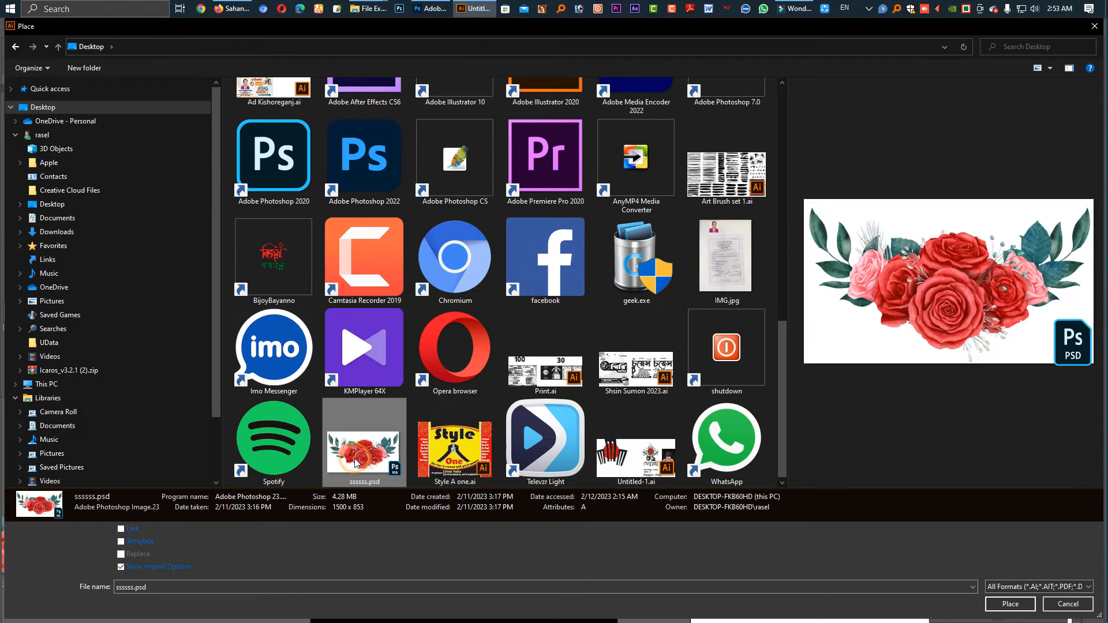
{"action": "left_click", "coordinate": [1011, 604]}
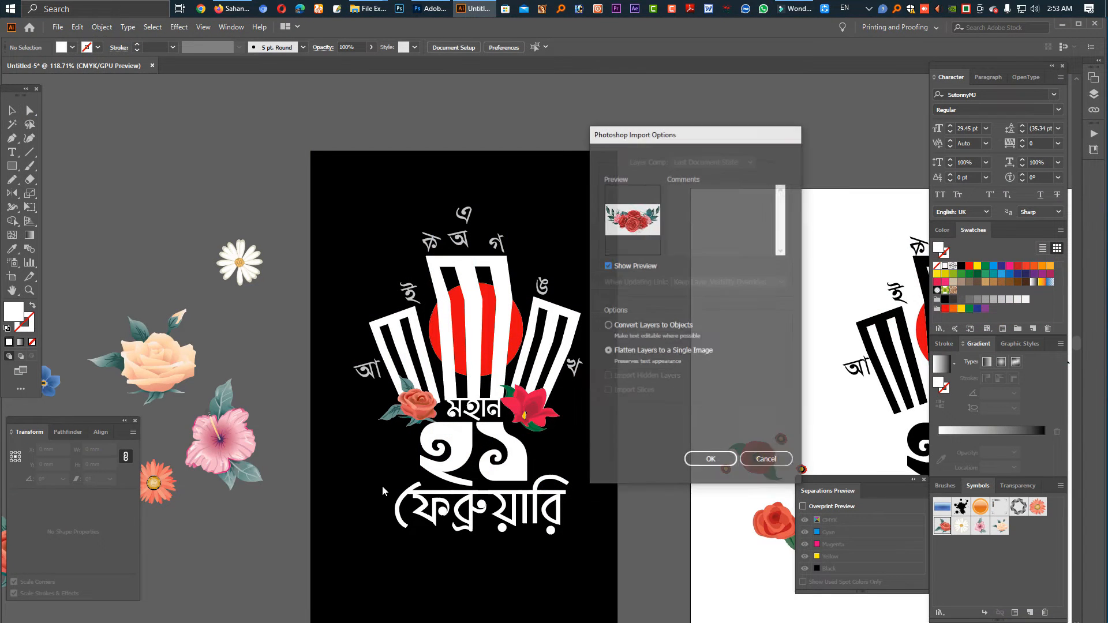
{"action": "left_click", "coordinate": [711, 462]}
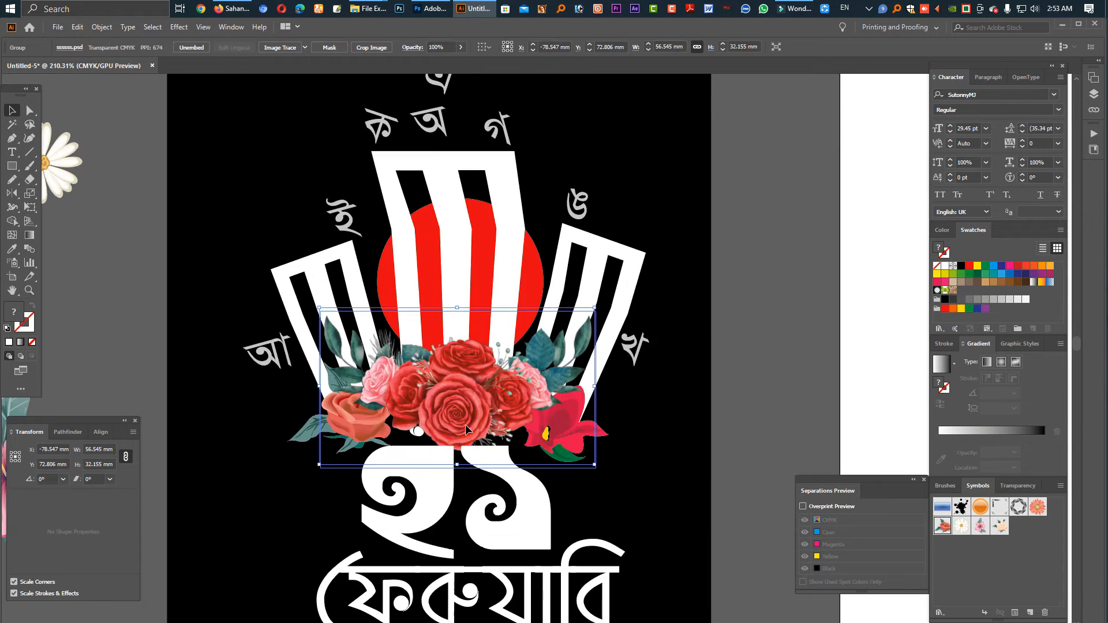
Nudge the rose bouquet into position across the pillar bases and bring the word hidden behind it to the front.
{"action": "key", "text": "Right"}
{"action": "key", "text": "Up"}
{"action": "left_click", "coordinate": [418, 431]}
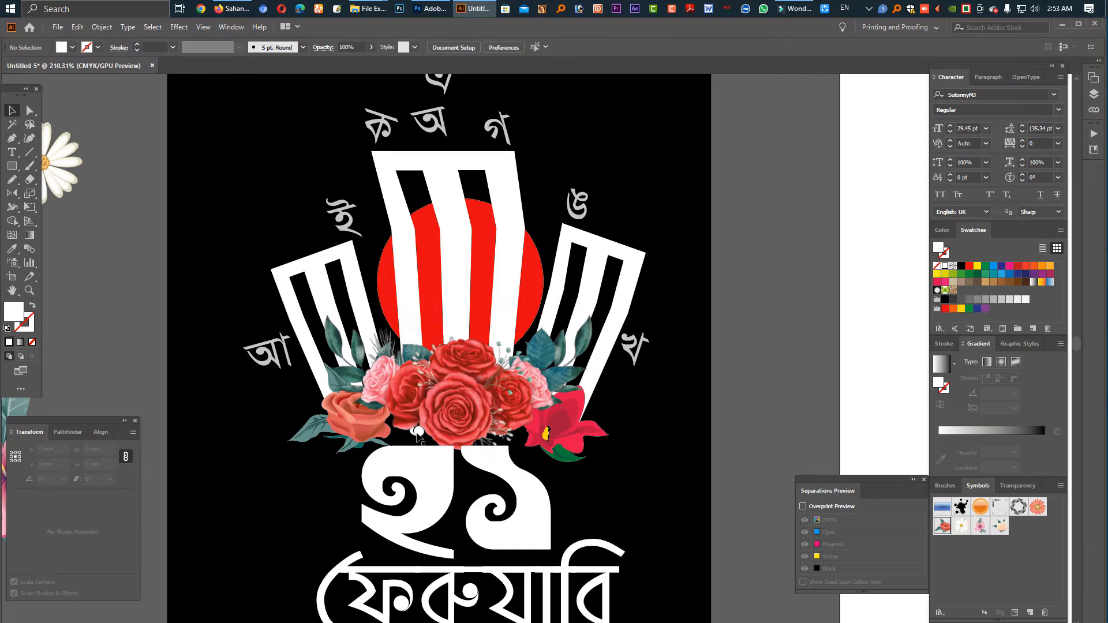
{"action": "key", "text": "ctrl+shift+]"}
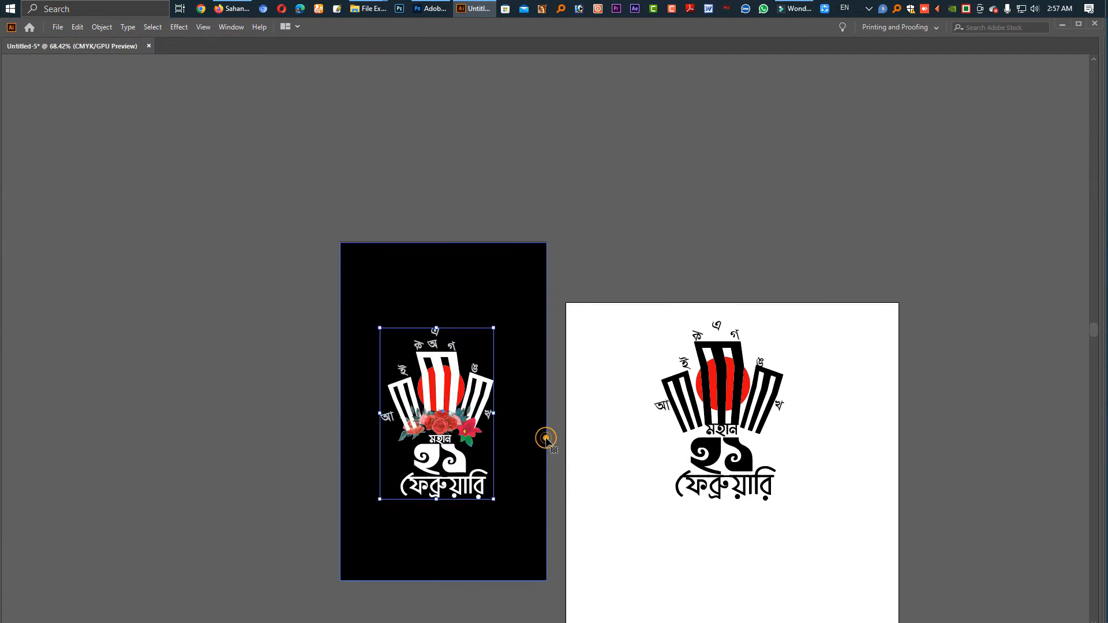
Copy the flowered emblem with its black rectangle and open 21 Feb Banner 2023.ai from the Bornomala (K:) drive.
{"action": "left_click", "coordinate": [323, 361], "text": "shift"}
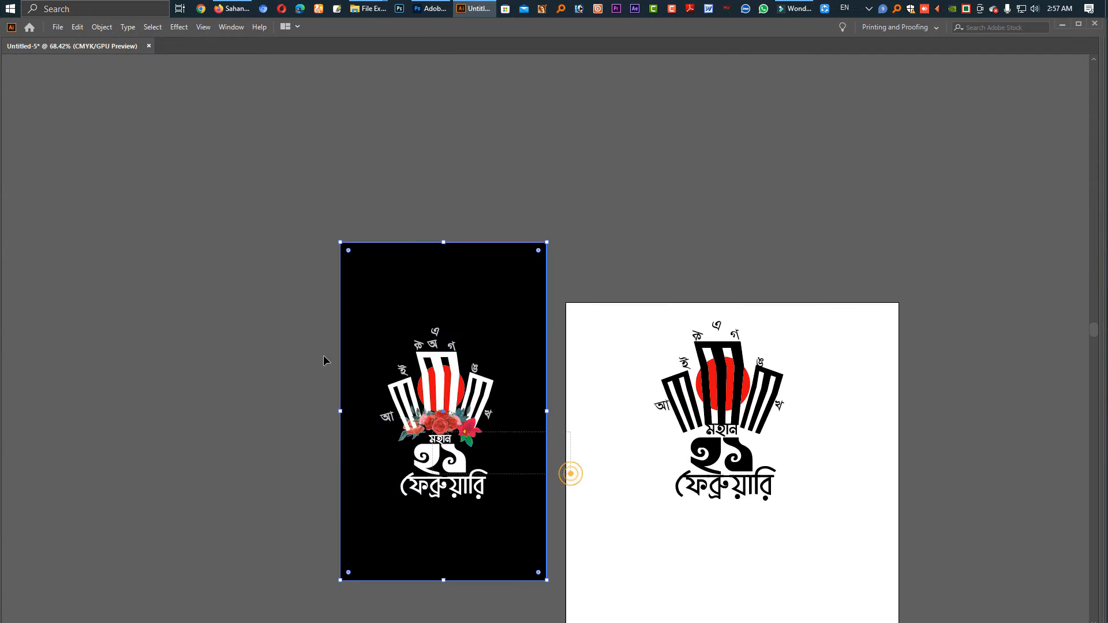
{"action": "left_click", "coordinate": [590, 239]}
{"action": "key", "text": "ctrl+o"}
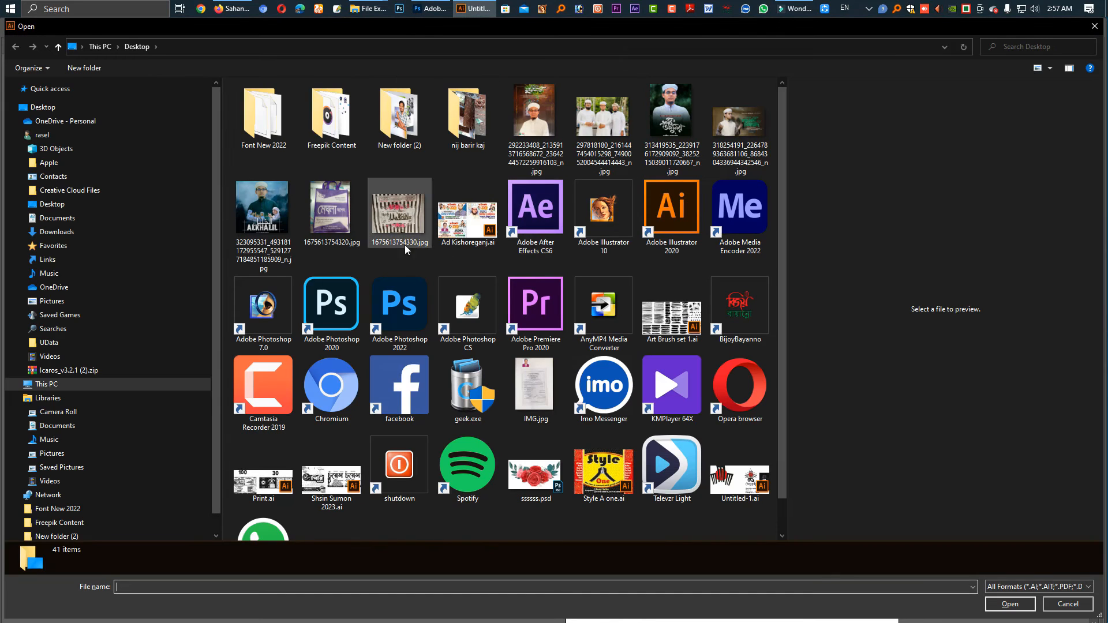
{"action": "left_click", "coordinate": [81, 386]}
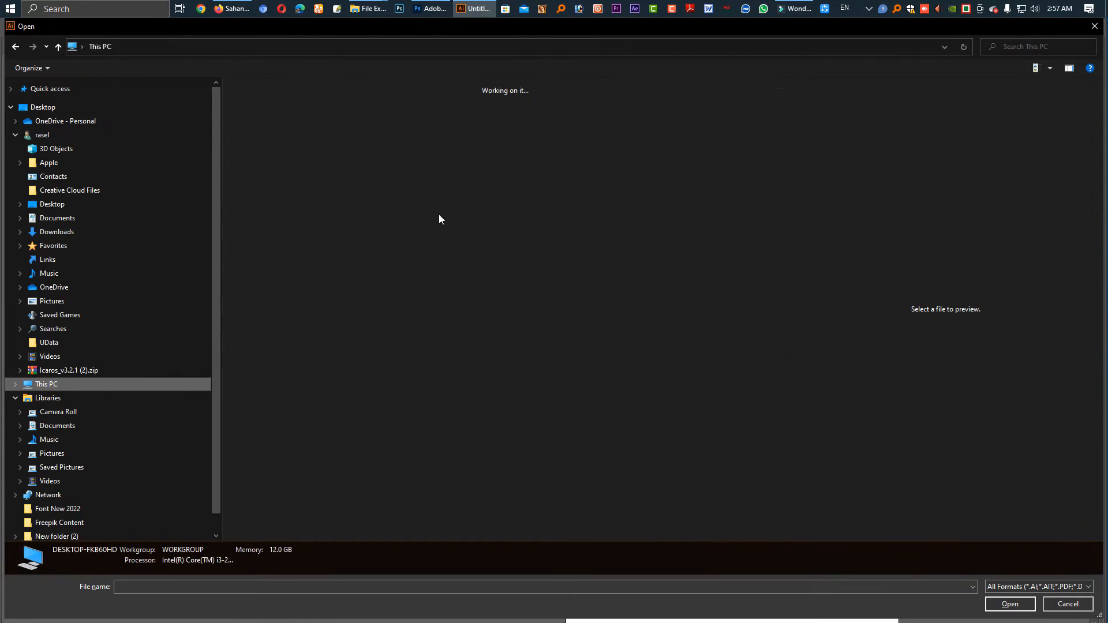
{"action": "double_click", "coordinate": [455, 295]}
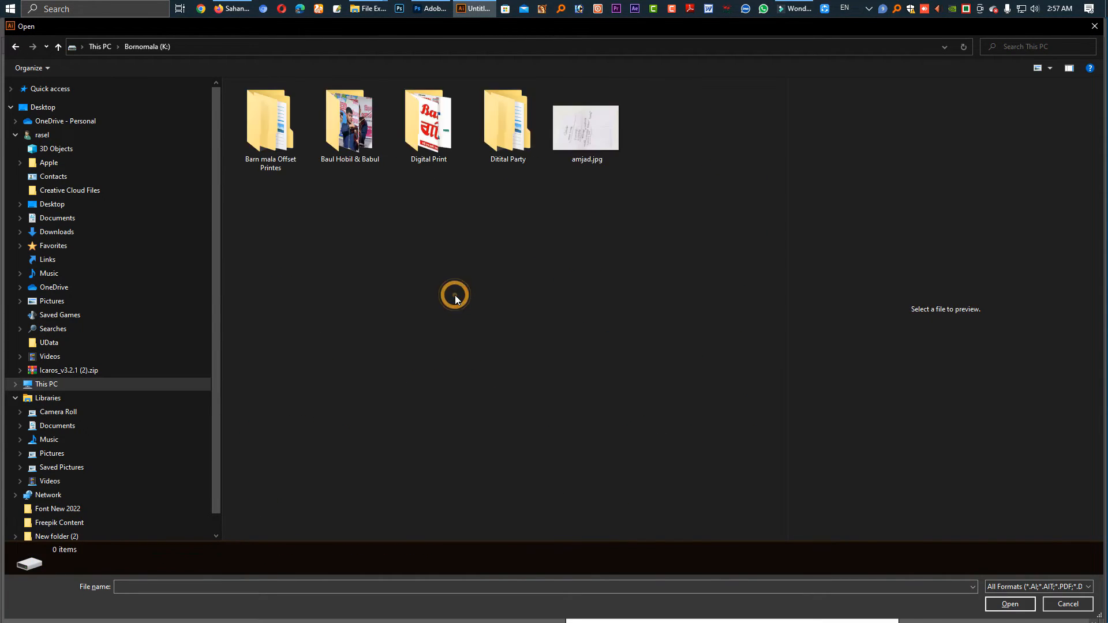
Enlarge the emblem inside the black rectangle on the banner, and shift both slightly towards the banner's left edge.
{"action": "left_click", "coordinate": [353, 361]}
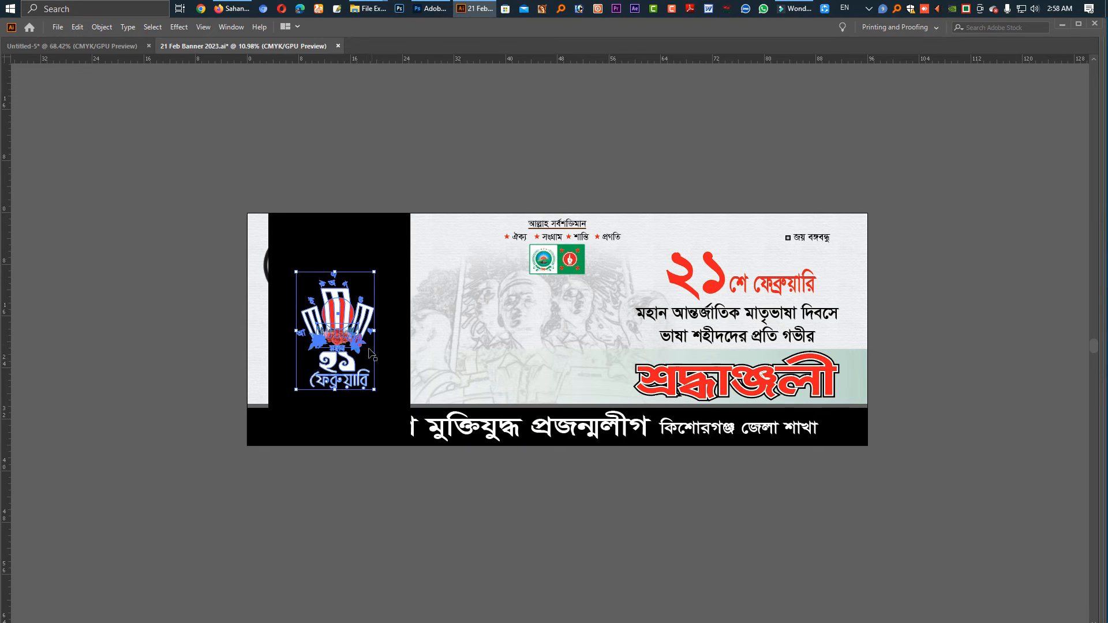
{"action": "left_click_drag", "start_coordinate": [378, 335], "coordinate": [394, 332]}
{"action": "left_click", "coordinate": [402, 270], "text": "shift"}
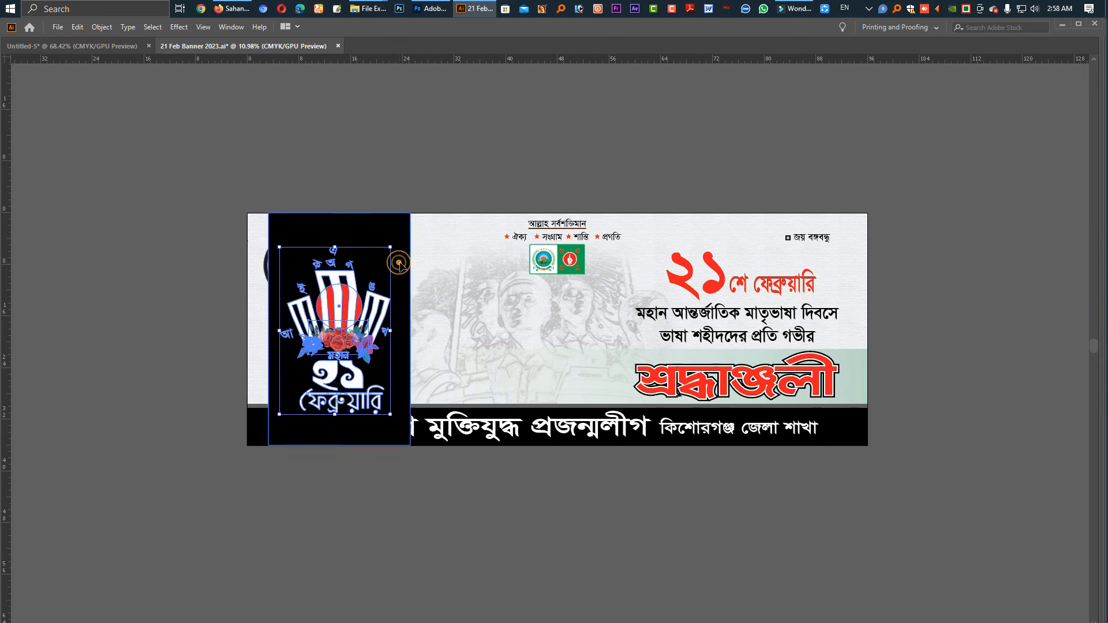
{"action": "left_click_drag", "start_coordinate": [398, 270], "coordinate": [396, 271]}
{"action": "left_click", "coordinate": [497, 472]}
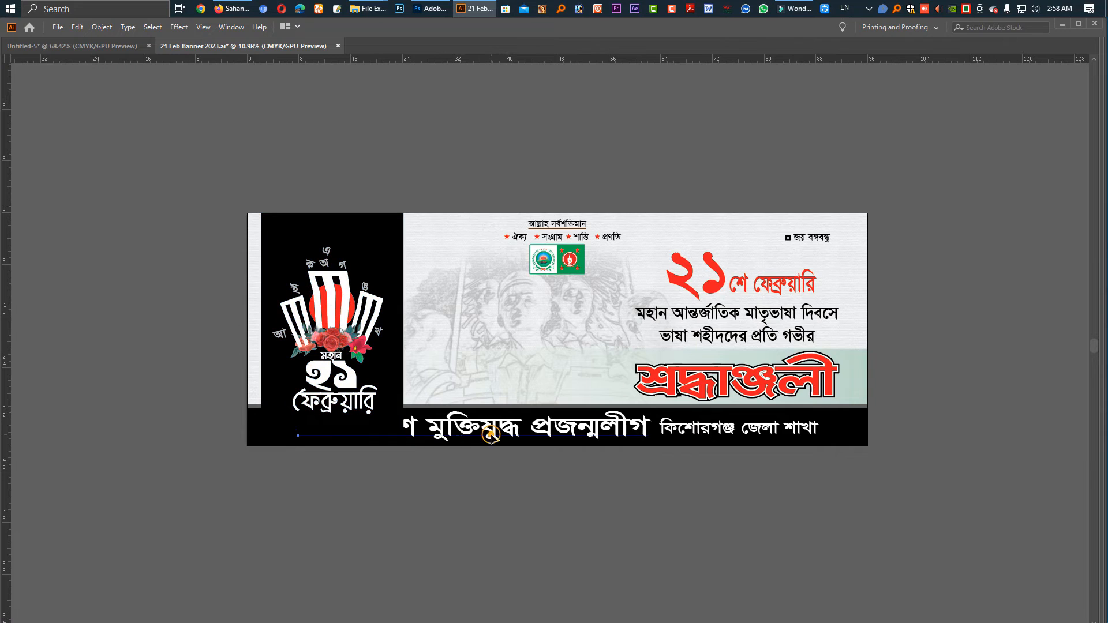
Narrow the organisation name and branch text along the banner's bottom strip so it starts beside the black rectangle.
{"action": "left_click", "coordinate": [330, 440]}
{"action": "left_click", "coordinate": [664, 428], "text": "shift"}
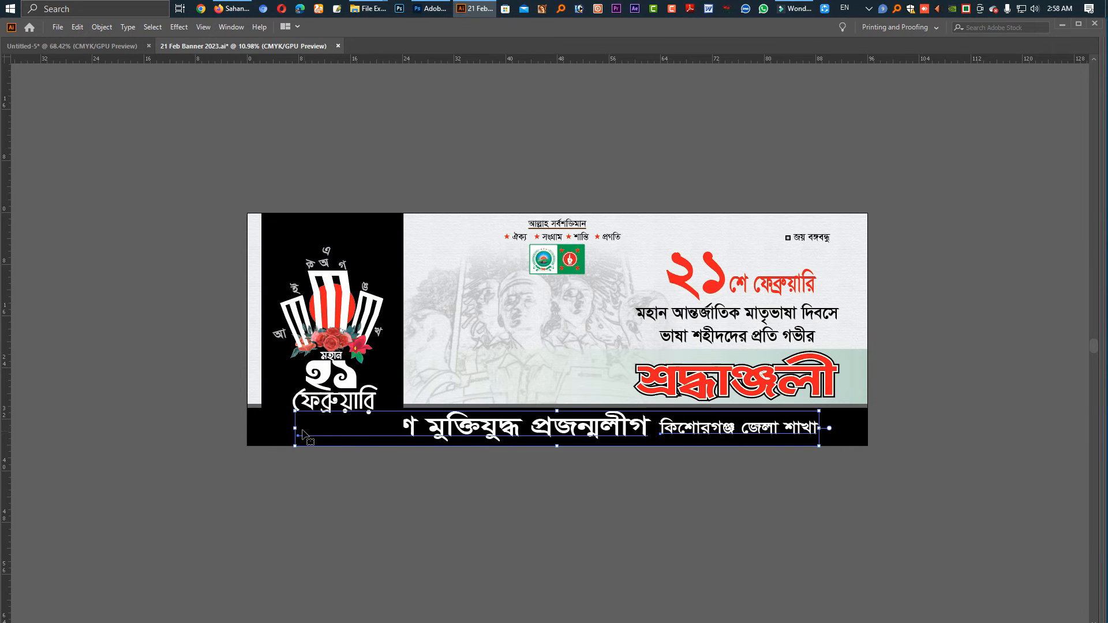
{"action": "left_click_drag", "start_coordinate": [296, 429], "coordinate": [413, 428]}
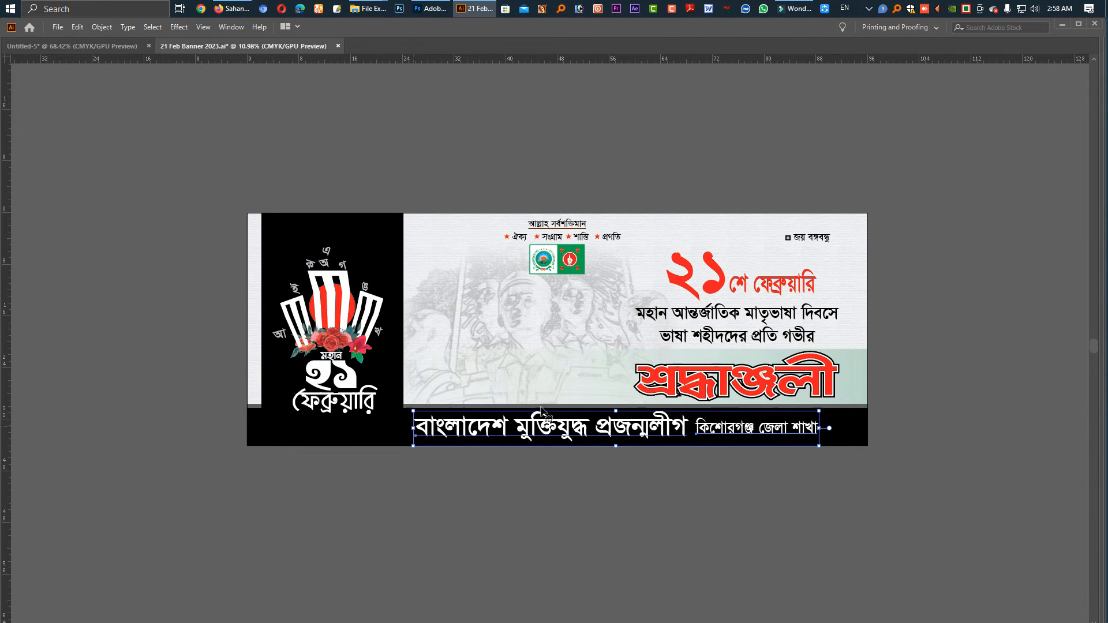
{"action": "left_click", "coordinate": [886, 374]}
{"action": "left_click", "coordinate": [787, 357]}
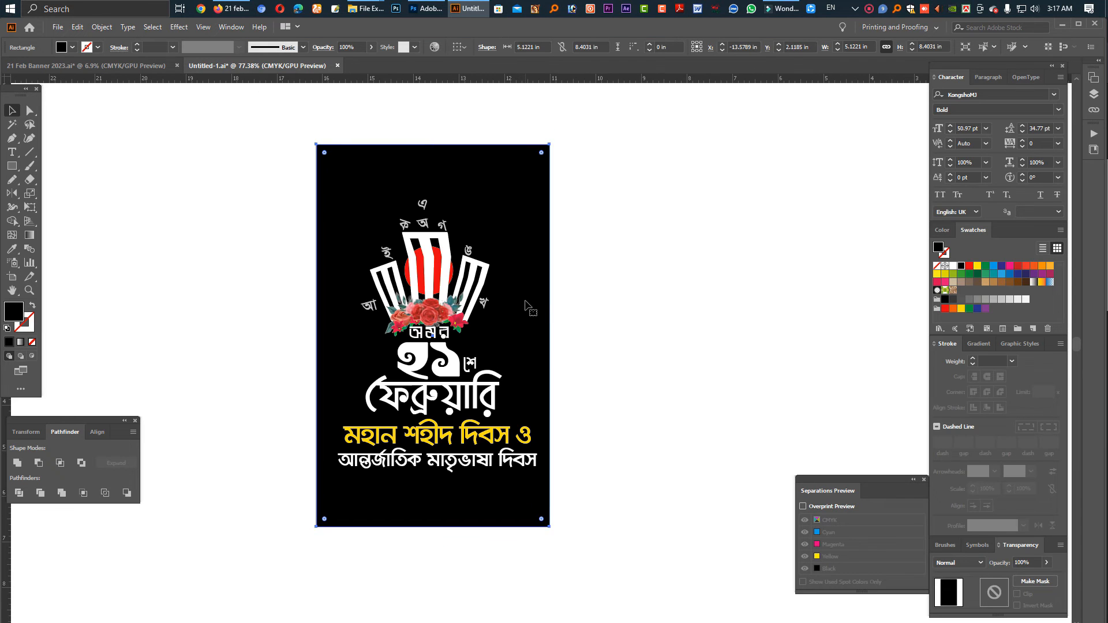
Set the leading of the two-line text মহান শহীদ দিবস ও আন্তর্জাতিক মাতৃভাষা দিবস to 36.77 pt.
{"action": "left_click_drag", "start_coordinate": [523, 301], "coordinate": [523, 308]}
{"action": "left_click", "coordinate": [595, 318]}
{"action": "left_click_drag", "start_coordinate": [380, 369], "coordinate": [418, 387]}
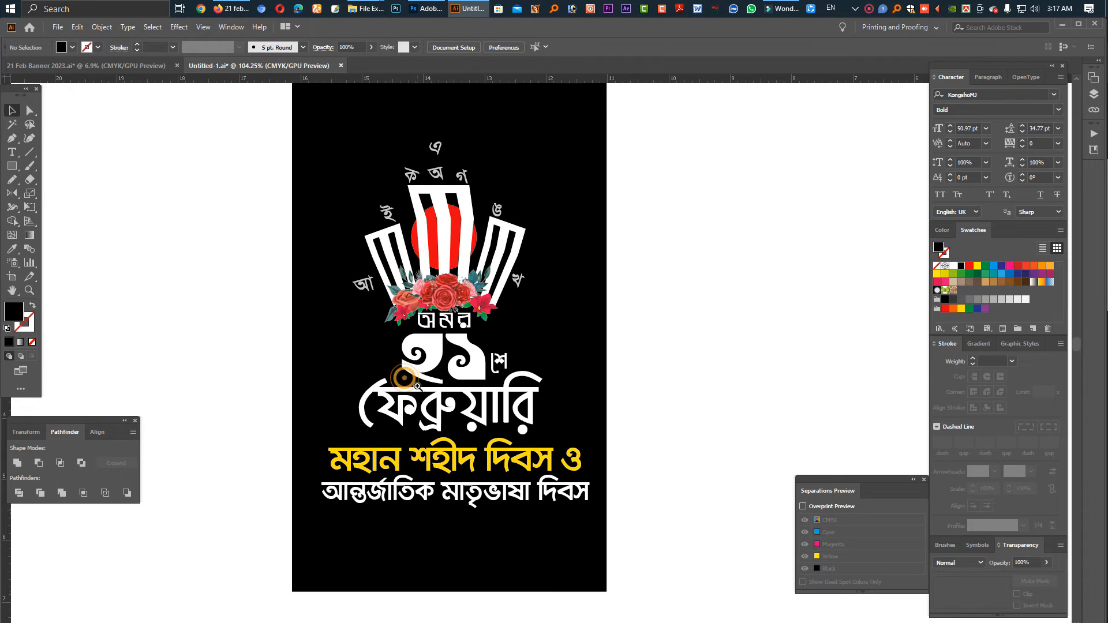
{"action": "left_click", "coordinate": [588, 405]}
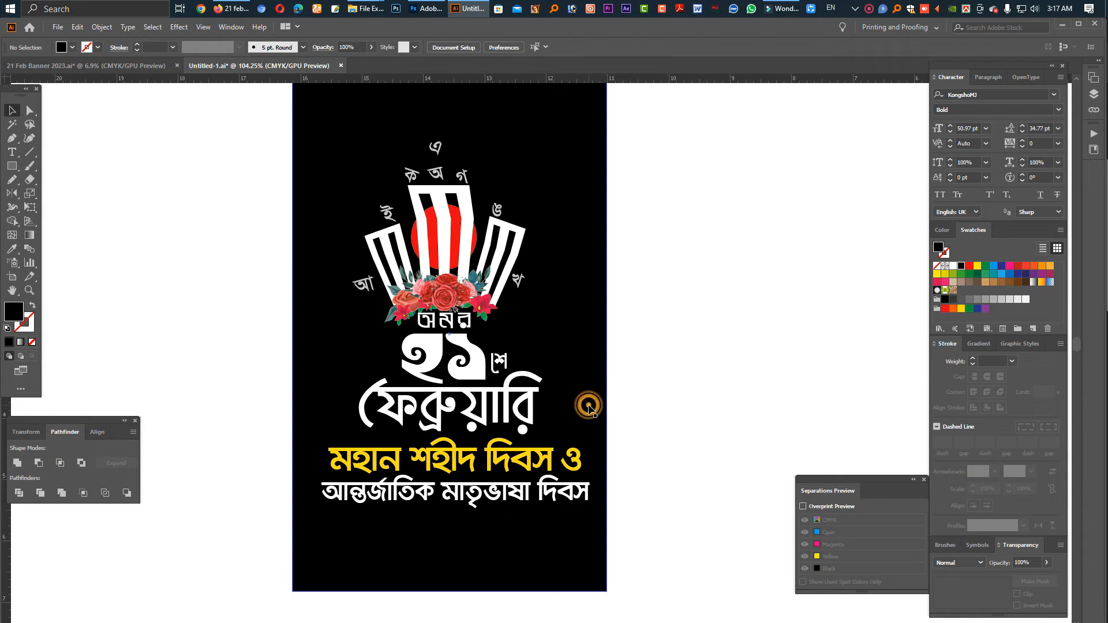
{"action": "left_click", "coordinate": [449, 323]}
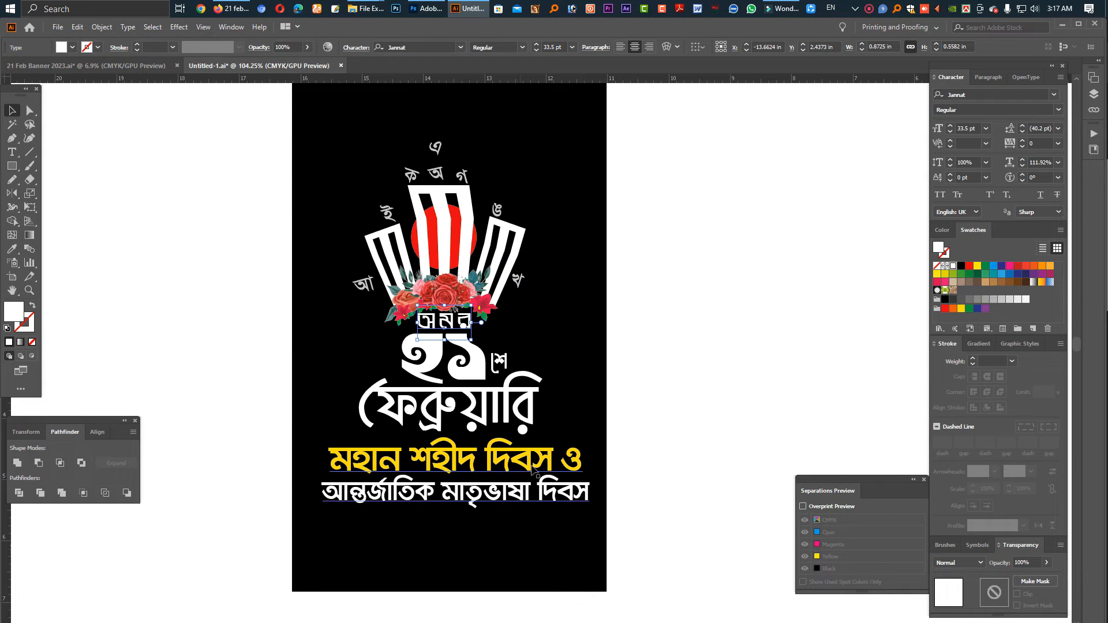
{"action": "left_click", "coordinate": [532, 502]}
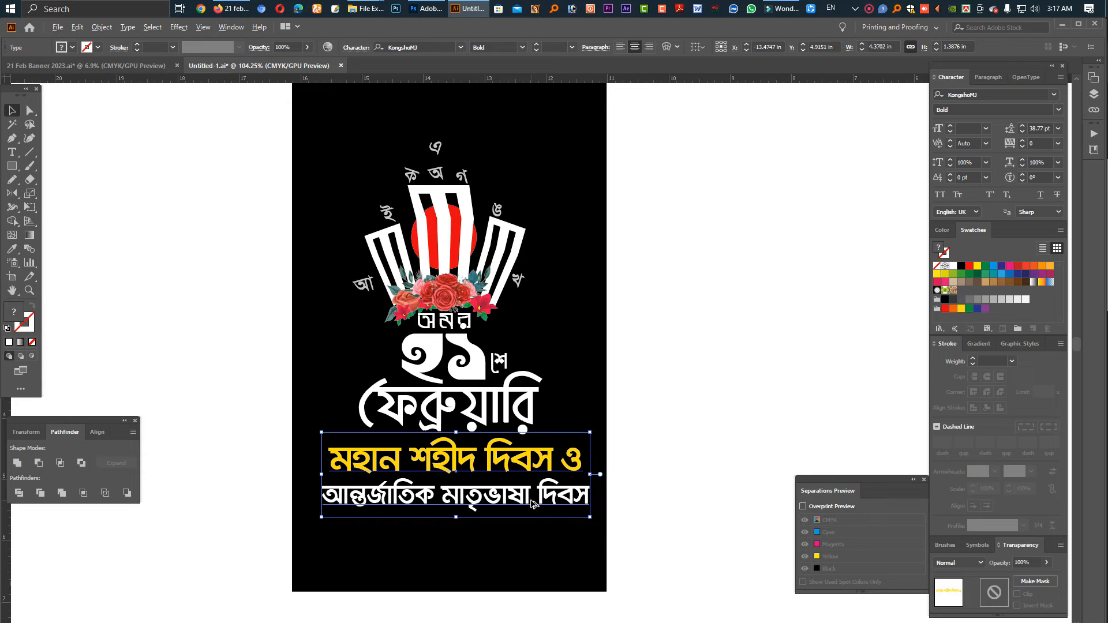
{"action": "key", "text": "ctrl+shift+comma"}
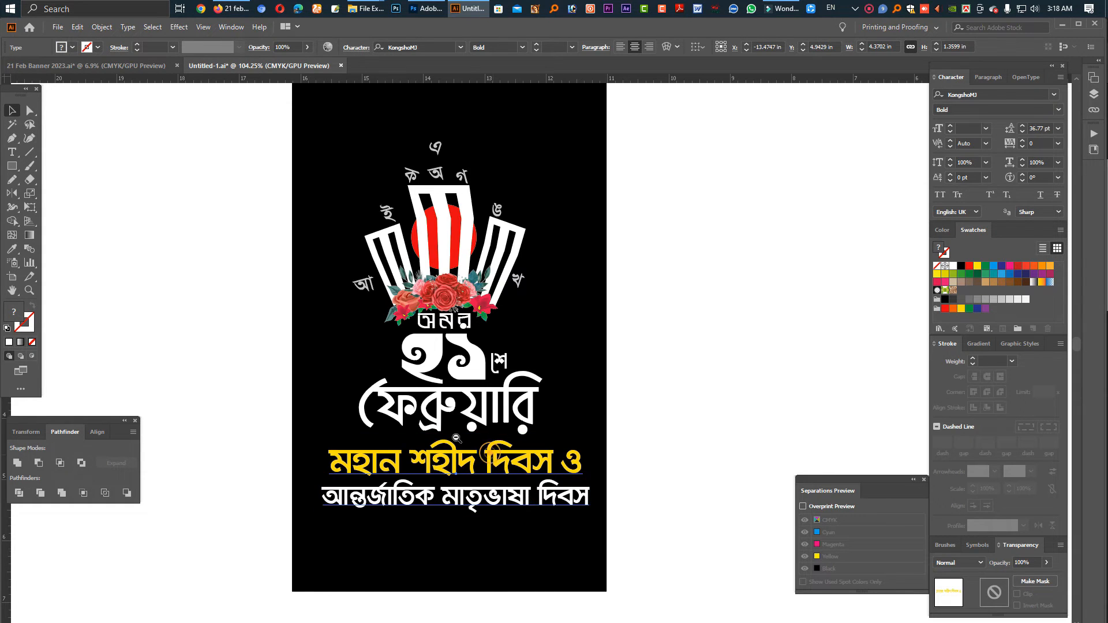
Try to horizontally centre the emblem, the ২১ ফেব্রুয়ারি lettering and the two-line text on one another, and undo the alignment.
{"action": "left_click_drag", "start_coordinate": [456, 438], "coordinate": [430, 437]}
{"action": "left_click_drag", "start_coordinate": [622, 543], "coordinate": [323, 231]}
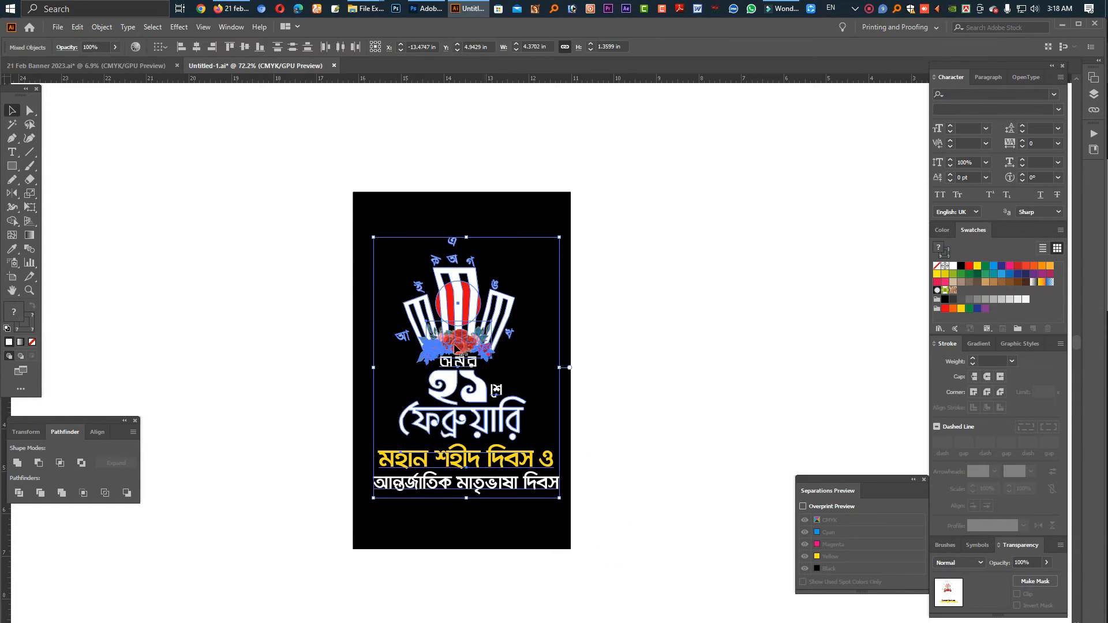
{"action": "left_click", "coordinate": [621, 409]}
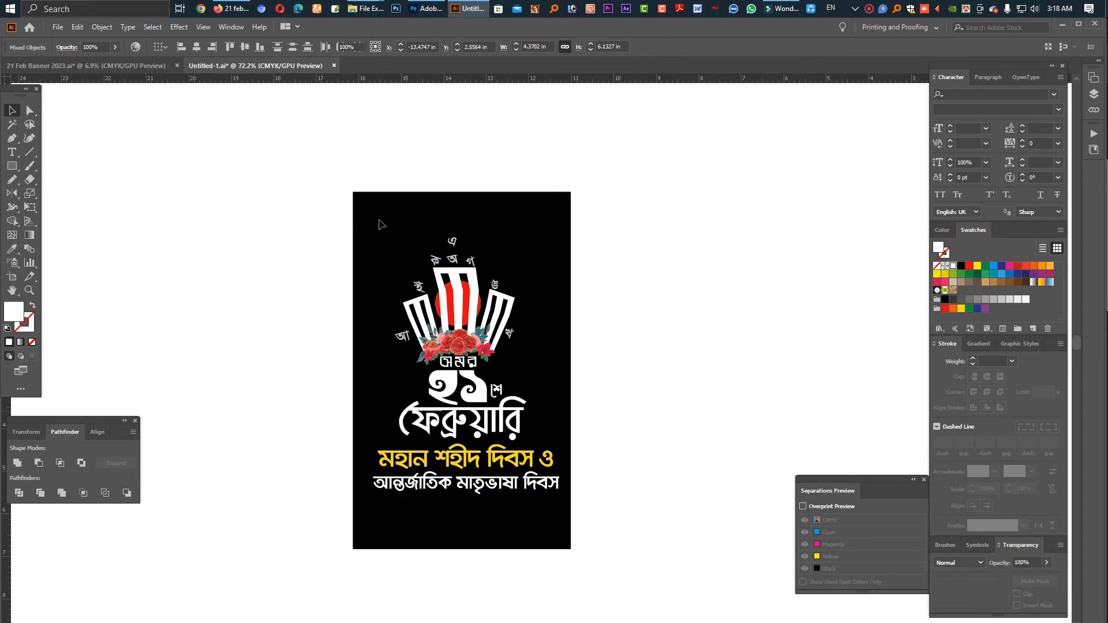
{"action": "left_click_drag", "start_coordinate": [364, 220], "coordinate": [554, 364]}
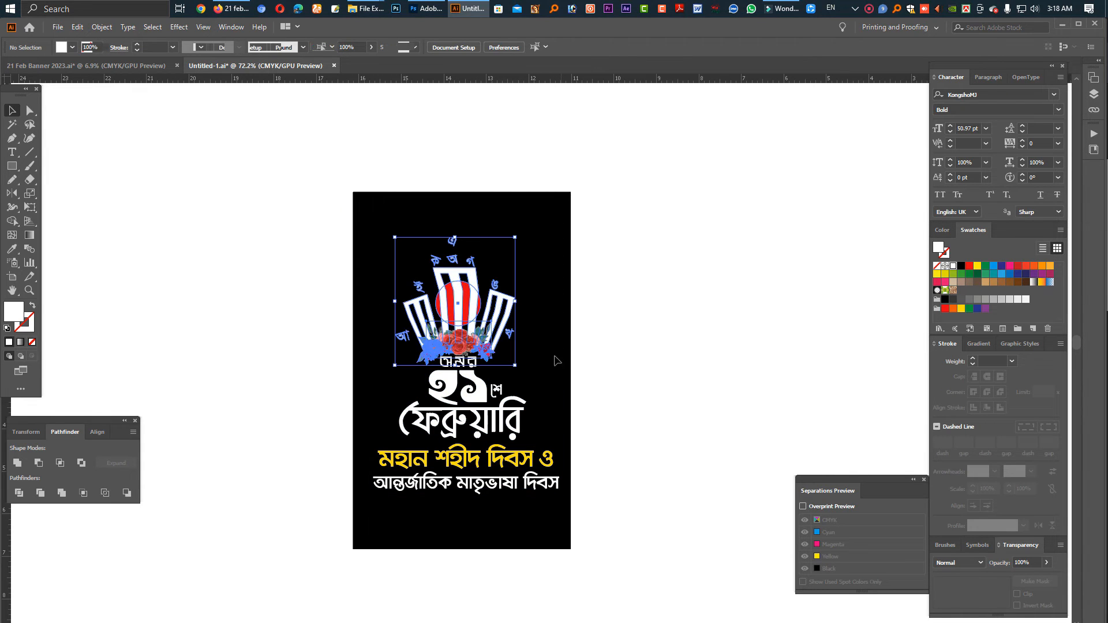
{"action": "left_click_drag", "start_coordinate": [626, 477], "coordinate": [301, 240]}
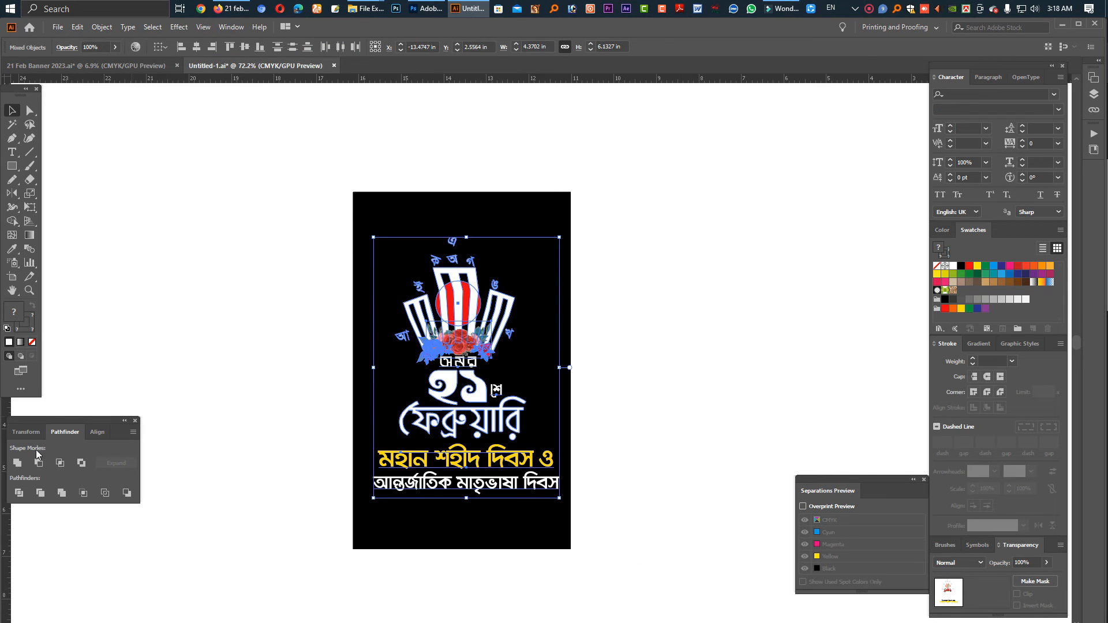
{"action": "left_click", "coordinate": [97, 431]}
{"action": "left_click", "coordinate": [37, 462]}
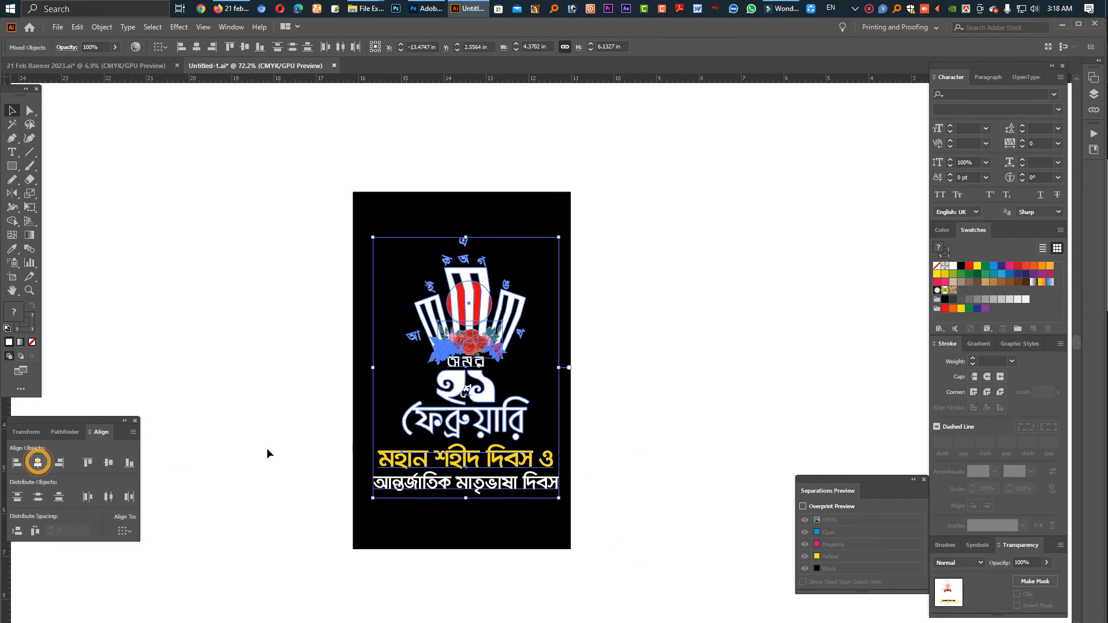
{"action": "key", "text": "ctrl+z"}
{"action": "left_click", "coordinate": [596, 391]}
Round the sharp upper-right corner of the numeral ২ and lower-right corner of the numeral ১ together with live corners.
{"action": "left_click", "coordinate": [501, 388]}
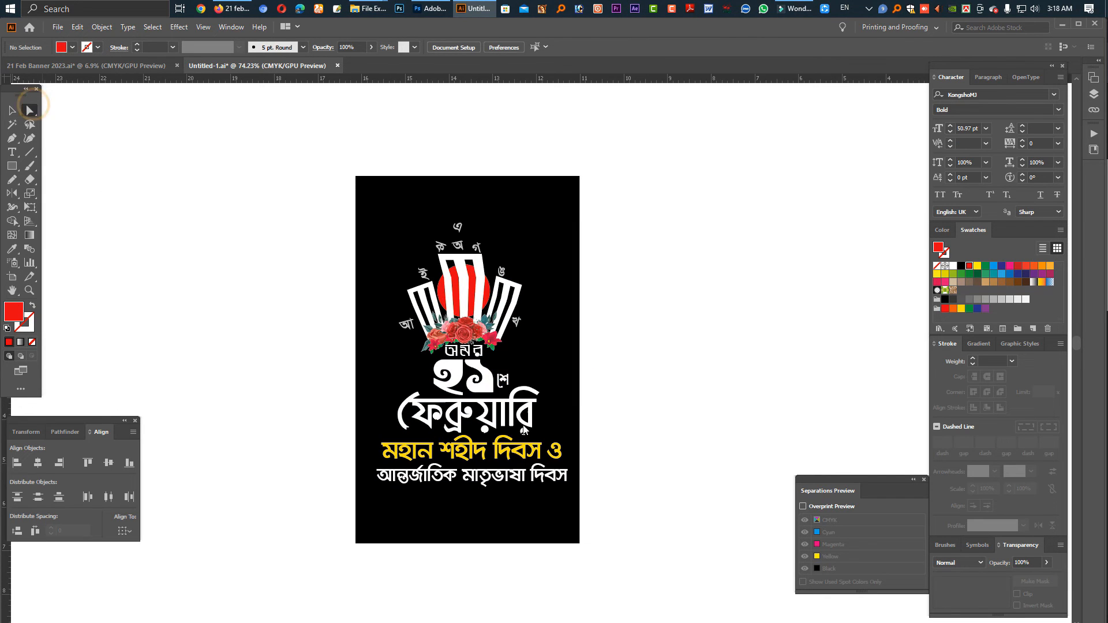
{"action": "left_click_drag", "start_coordinate": [504, 361], "coordinate": [729, 460]}
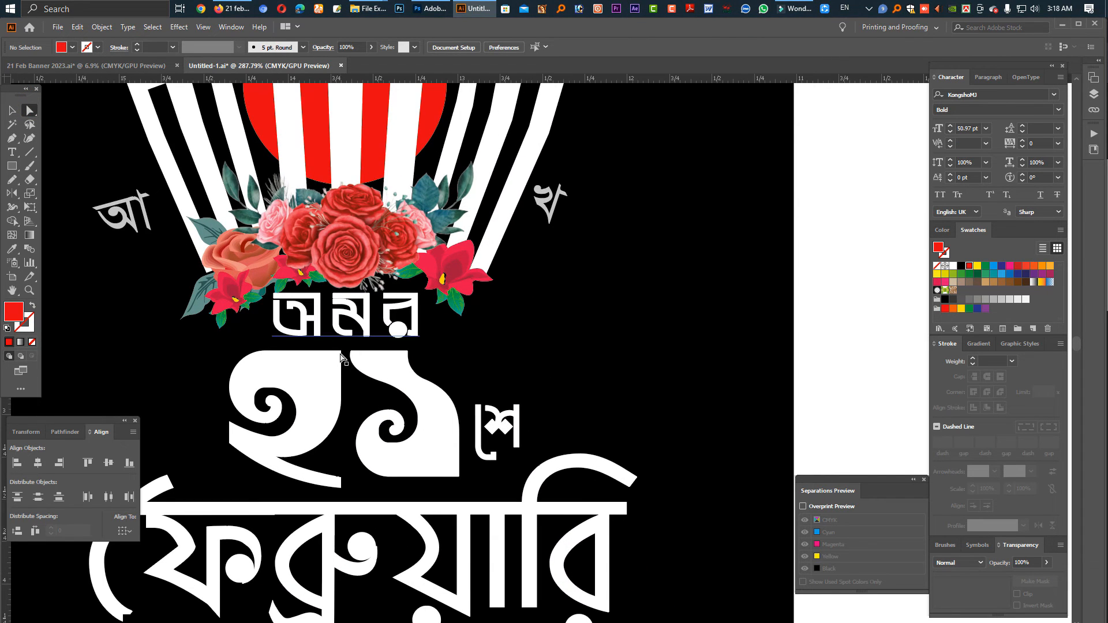
{"action": "left_click", "coordinate": [344, 351]}
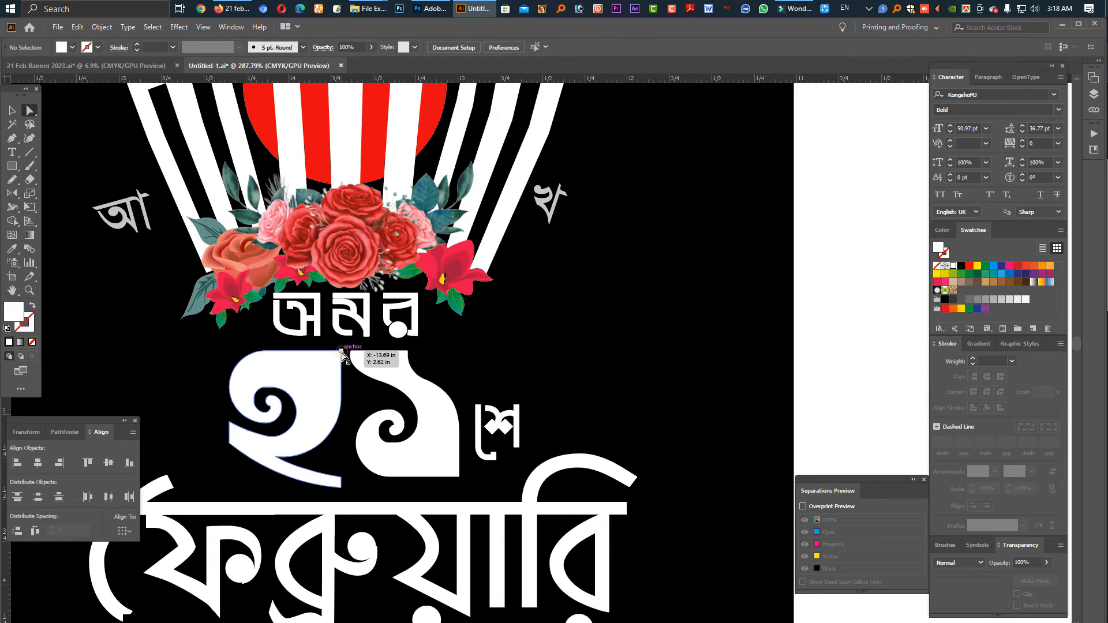
{"action": "left_click", "coordinate": [425, 458], "text": "shift"}
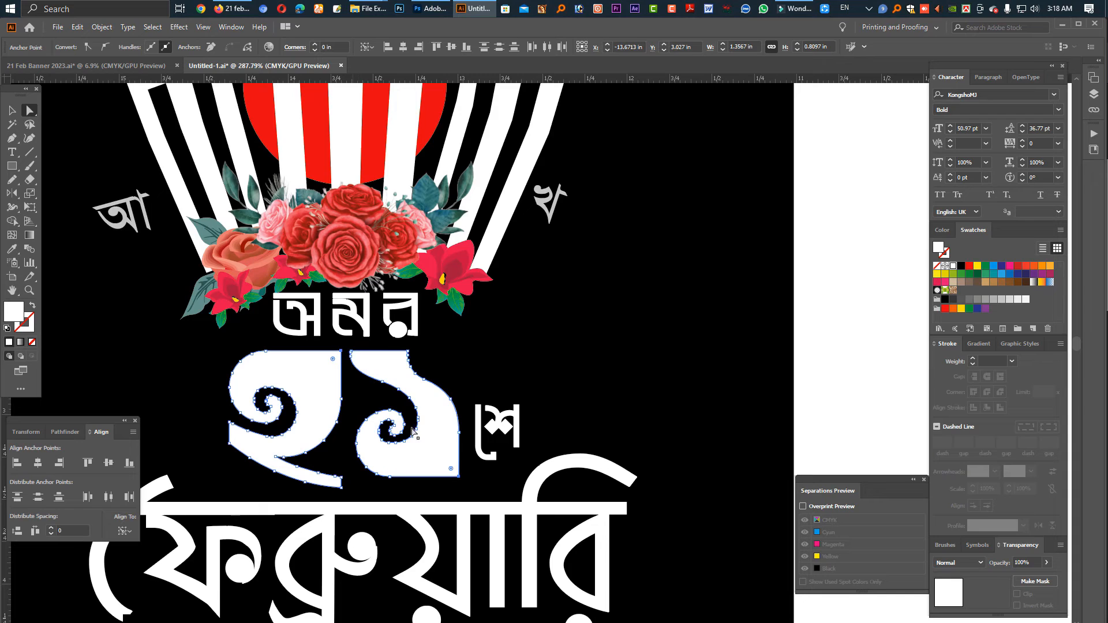
{"action": "left_click_drag", "start_coordinate": [451, 472], "coordinate": [426, 448]}
{"action": "left_click", "coordinate": [611, 403]}
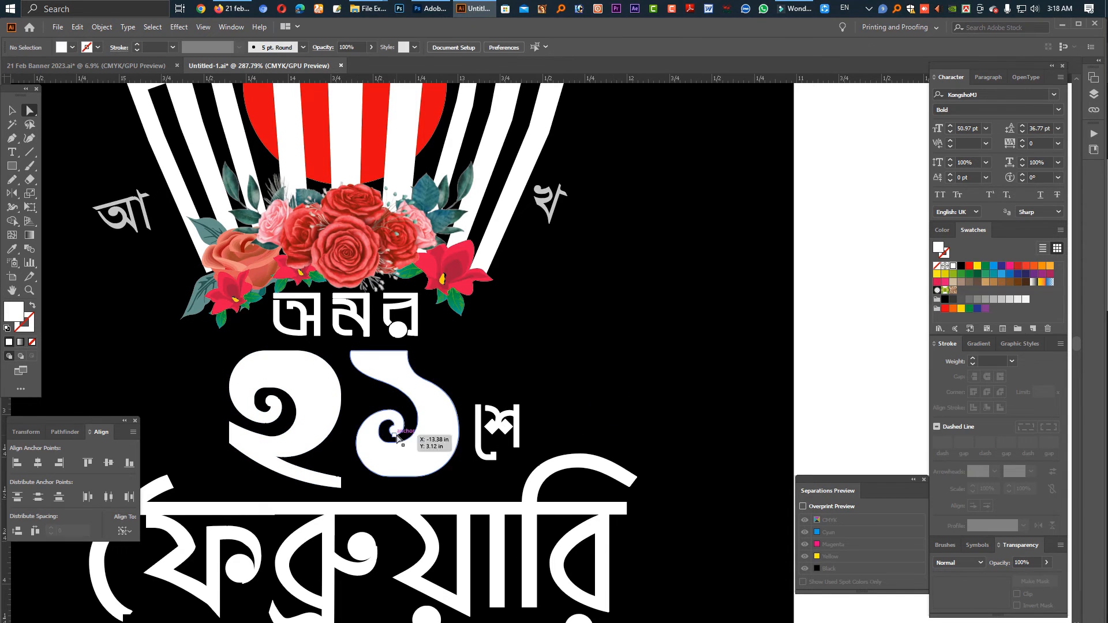
Move the small শে text down and closer to ১ so it sits beside the numeral's base, above ফেব্রুয়ারি.
{"action": "left_click_drag", "start_coordinate": [496, 430], "coordinate": [489, 458]}
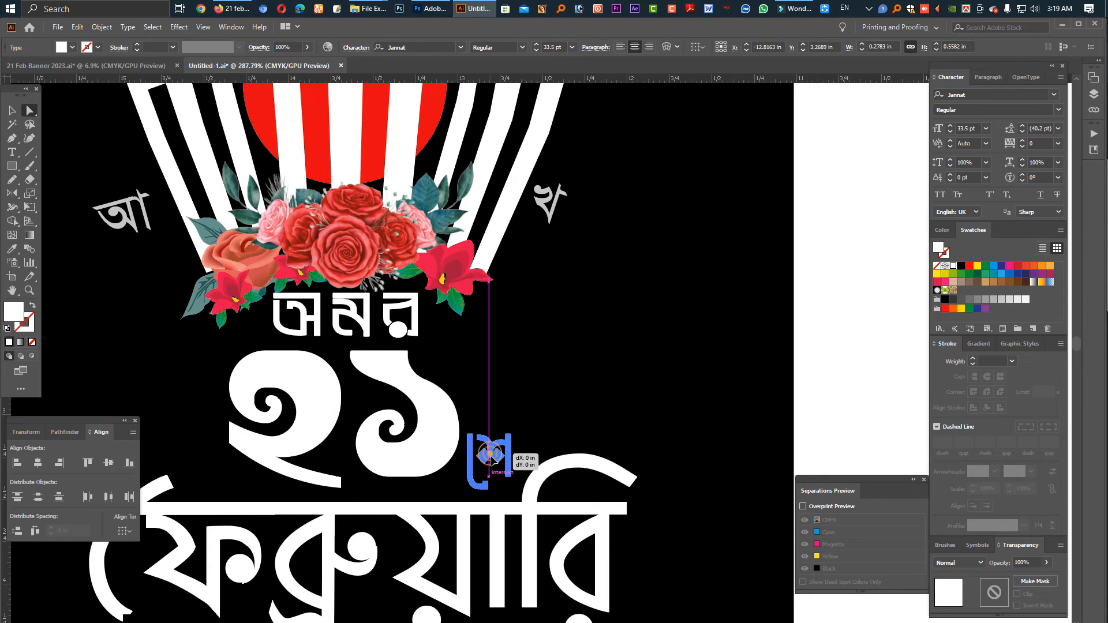
{"action": "scroll", "coordinate": [566, 423], "scroll_direction": "down", "scroll_amount": 2}
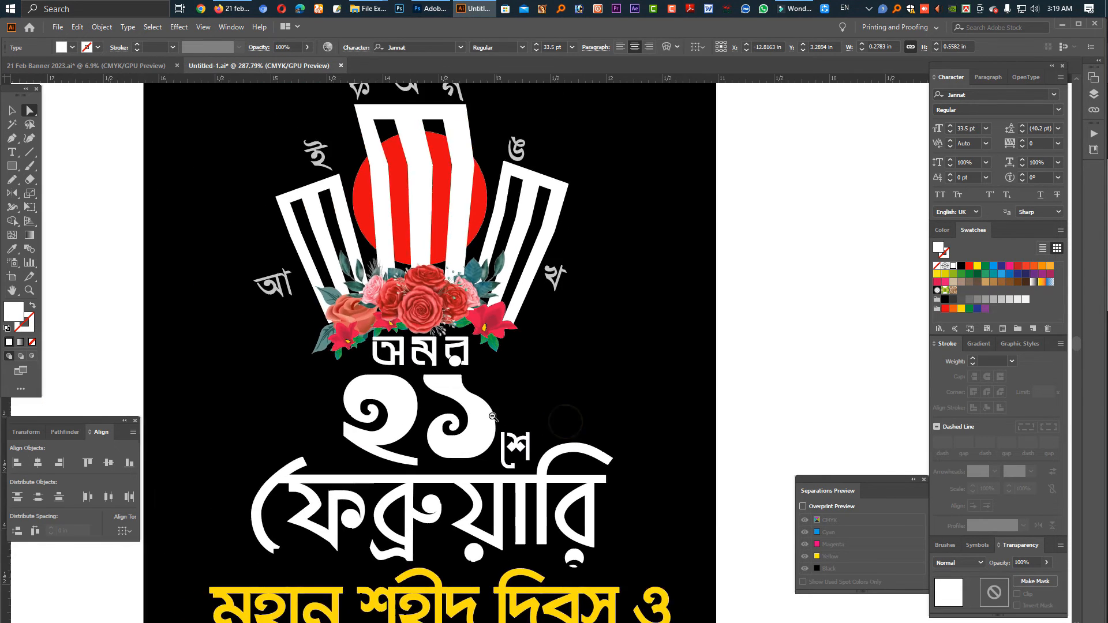